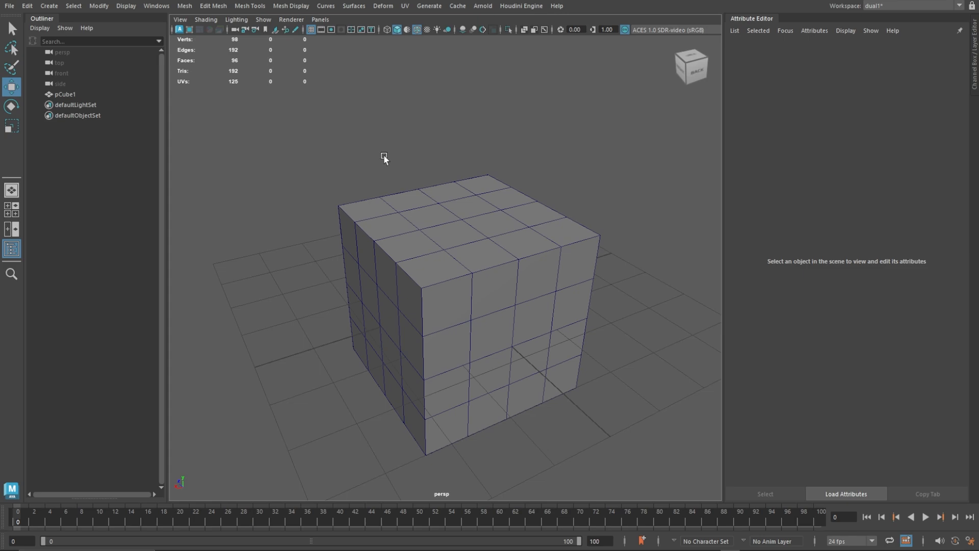
Check in the Plug-in Manager that the houdiniEngine.mll plug-in is loaded.
click(156, 6)
mouse_move(251, 126)
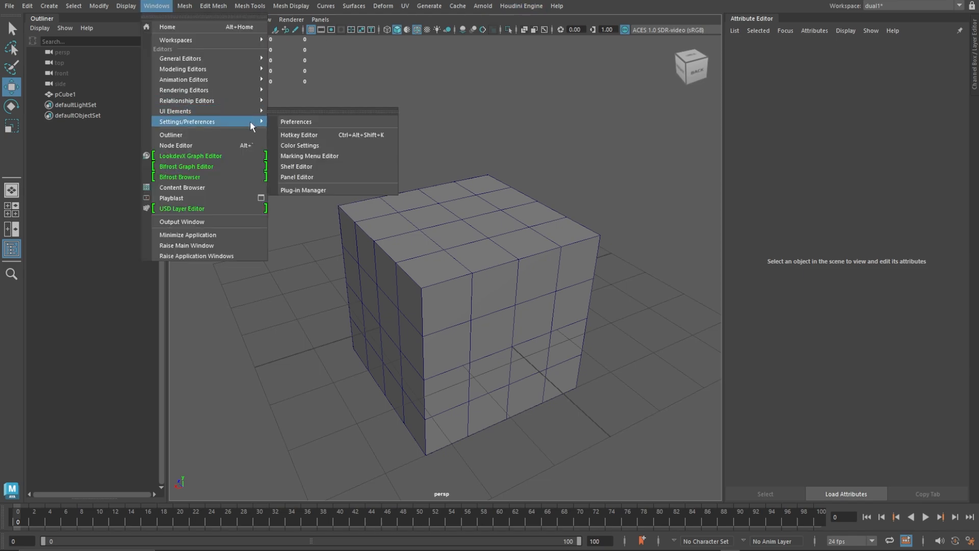
click(311, 190)
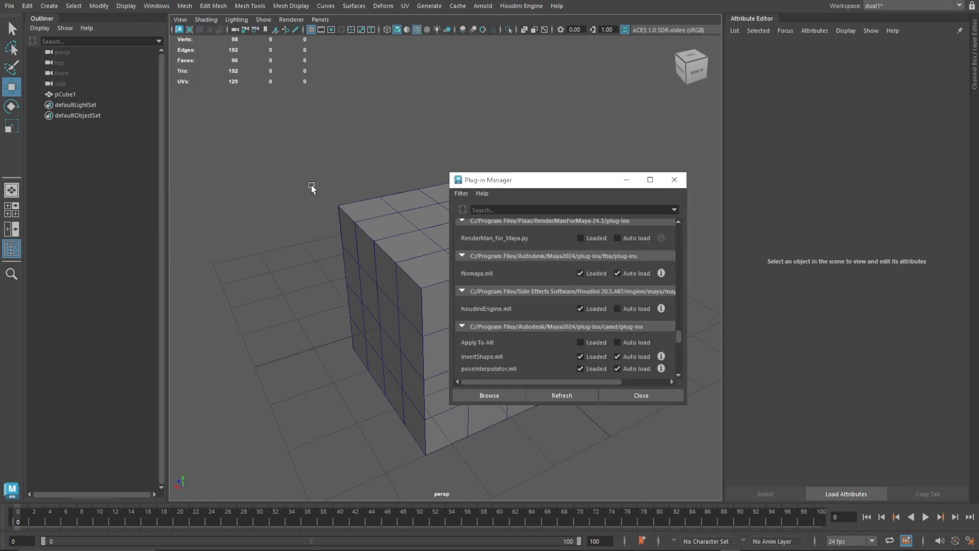
click(580, 308)
click(639, 398)
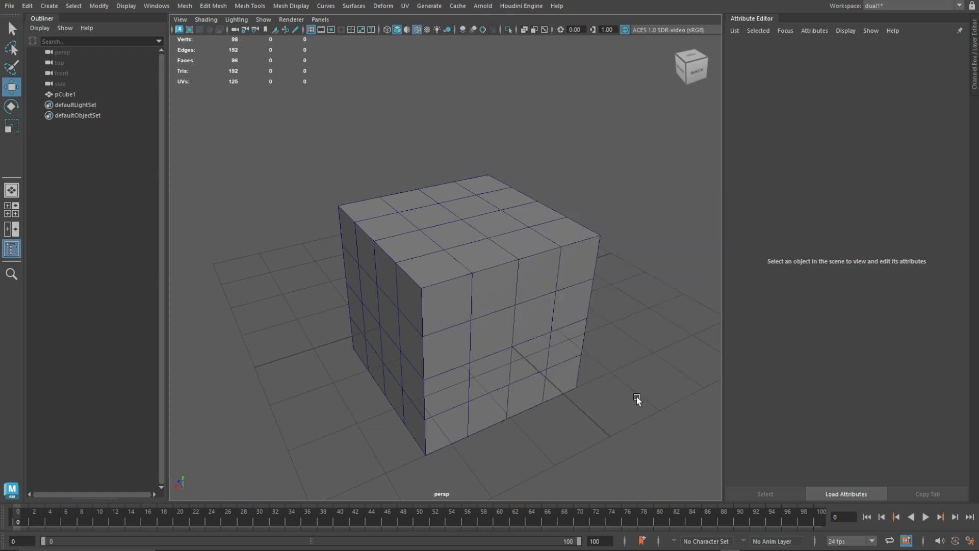
Load the polyReduce 1.0 Houdini digital asset and set pCube1 as its sub-network input.
click(507, 6)
click(530, 28)
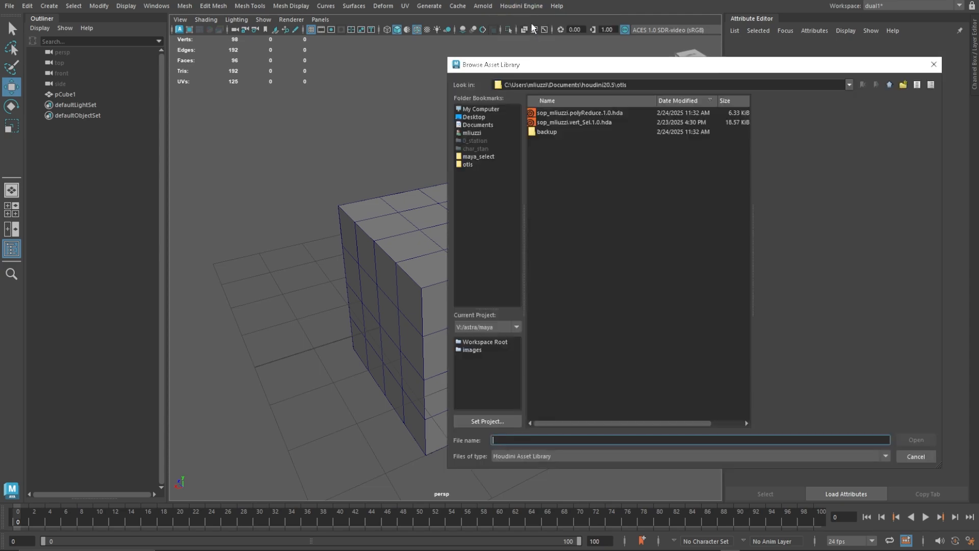
double_click(602, 112)
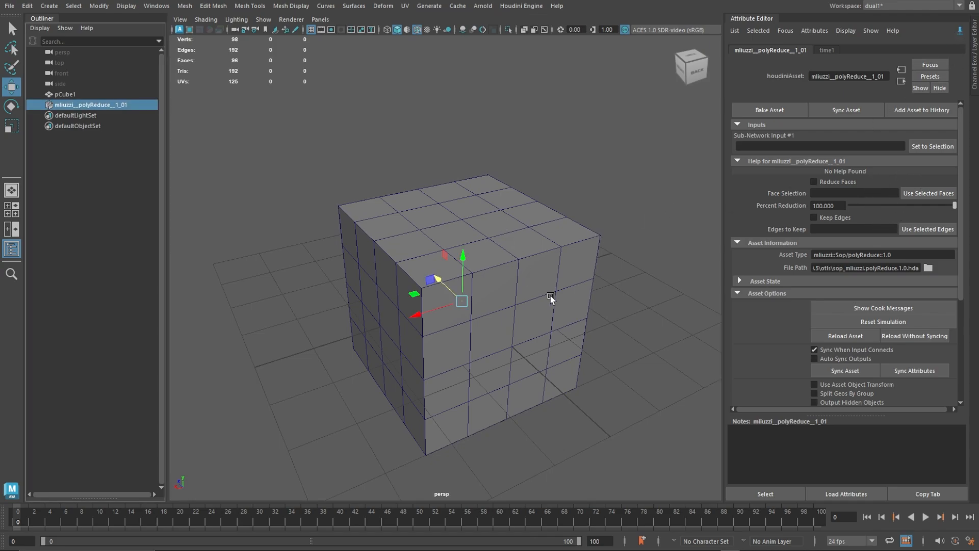
click(504, 226)
click(914, 145)
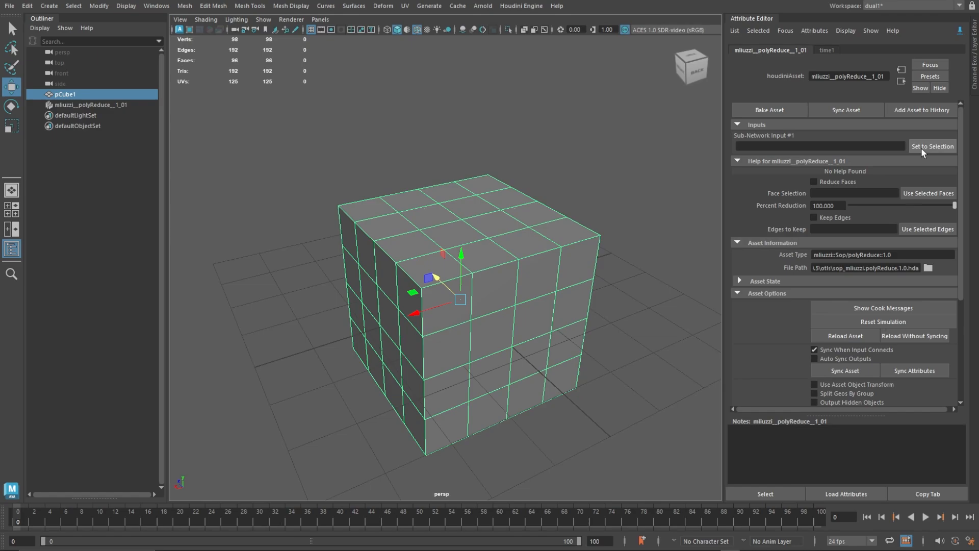
Move the polyReduce asset's output cube clear of the original cube so both stand side by side.
click(101, 107)
drag(425, 319, 620, 259)
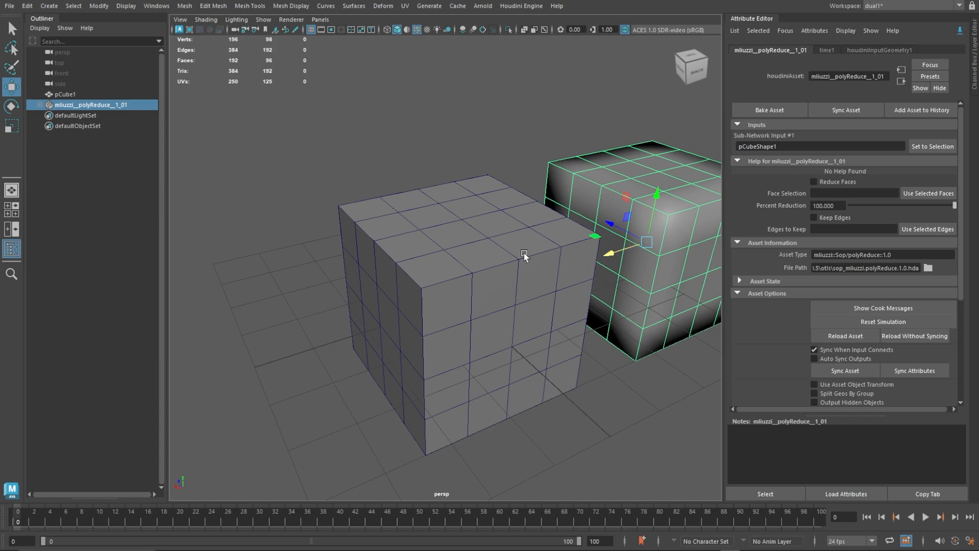
alt+drag(524, 255, 424, 234)
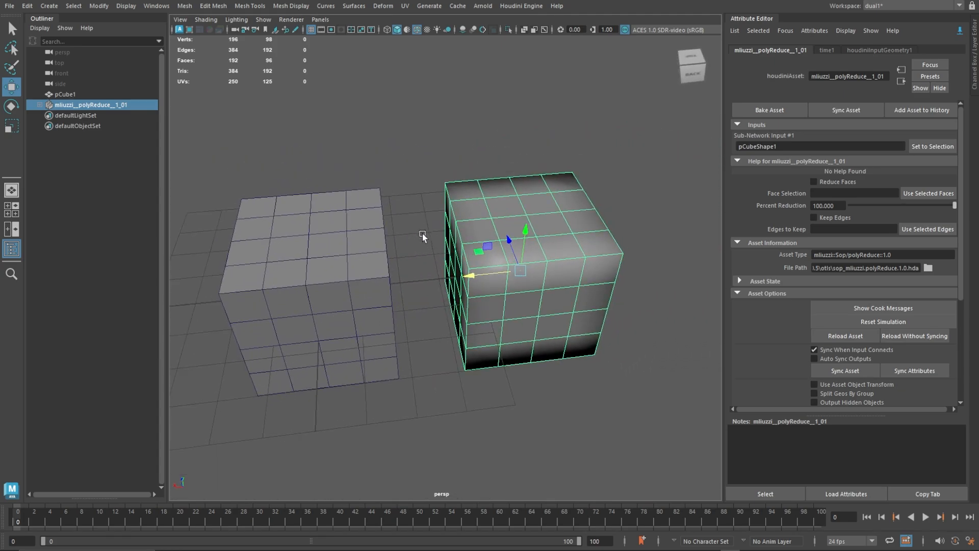
mouse_move(959, 208)
mouse_down()
mouse_move(849, 201)
mouse_move(955, 204)
mouse_up()
Assign the original cube's top faces and uppermost row of side faces as the Face Selection, and enable Reduce Faces.
click(320, 218)
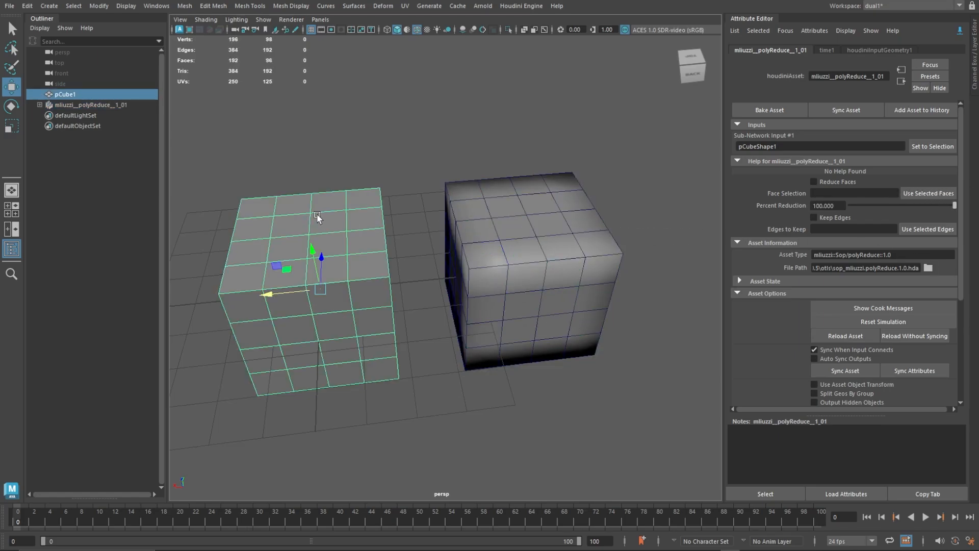
right_click(311, 223)
right_drag(311, 222, 313, 239)
alt+drag(348, 135, 335, 104)
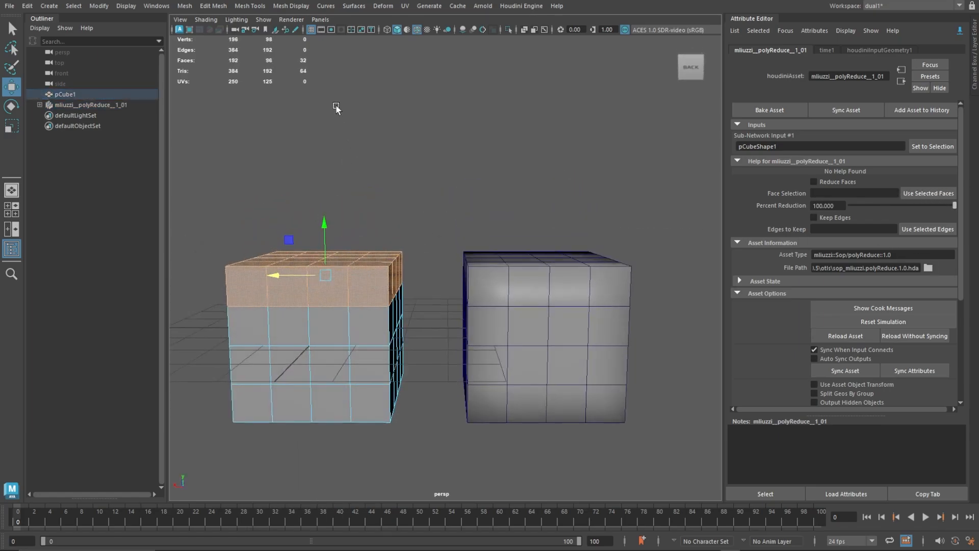
click(421, 228)
drag(421, 228, 207, 329)
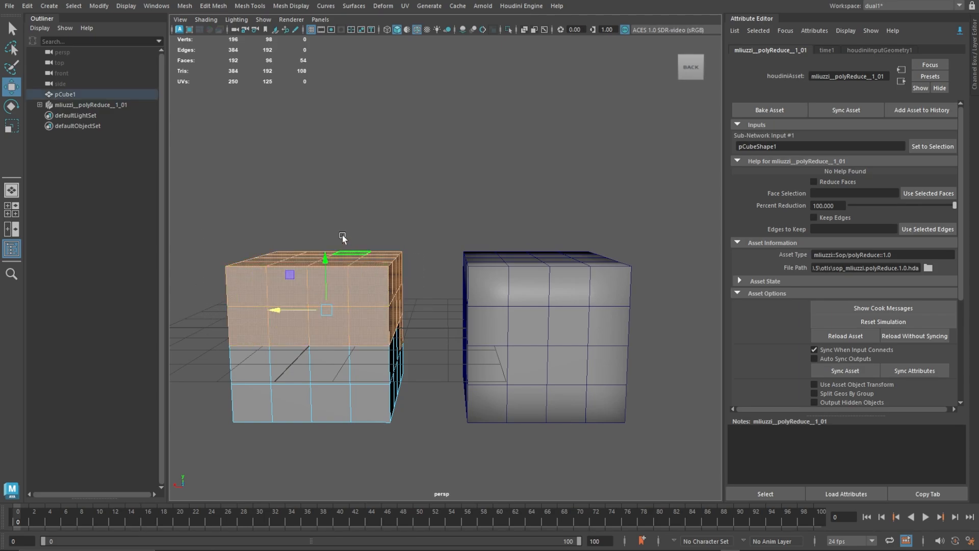
mouse_move(343, 236)
alt+mouse_down()
mouse_move(312, 252)
mouse_move(337, 230)
alt+mouse_up()
drag(444, 179, 228, 299)
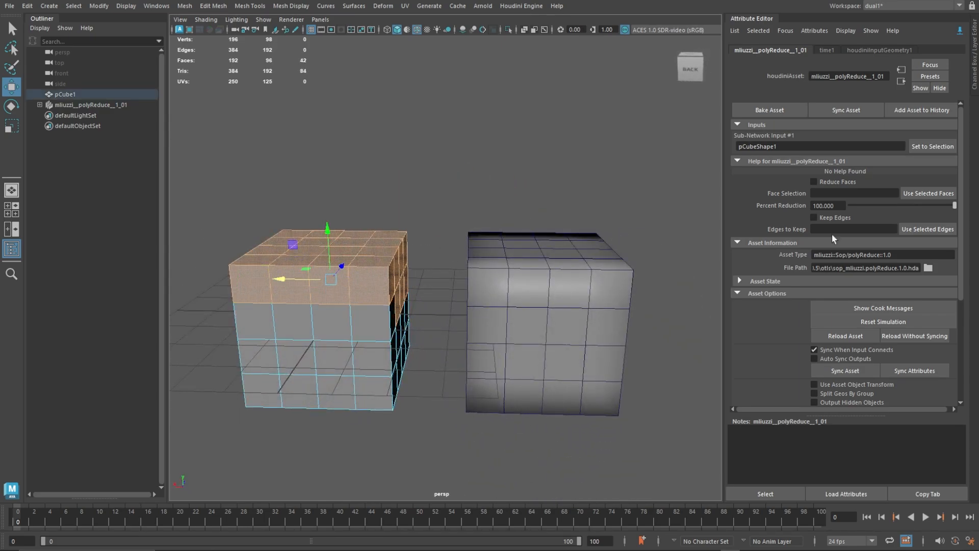
click(912, 194)
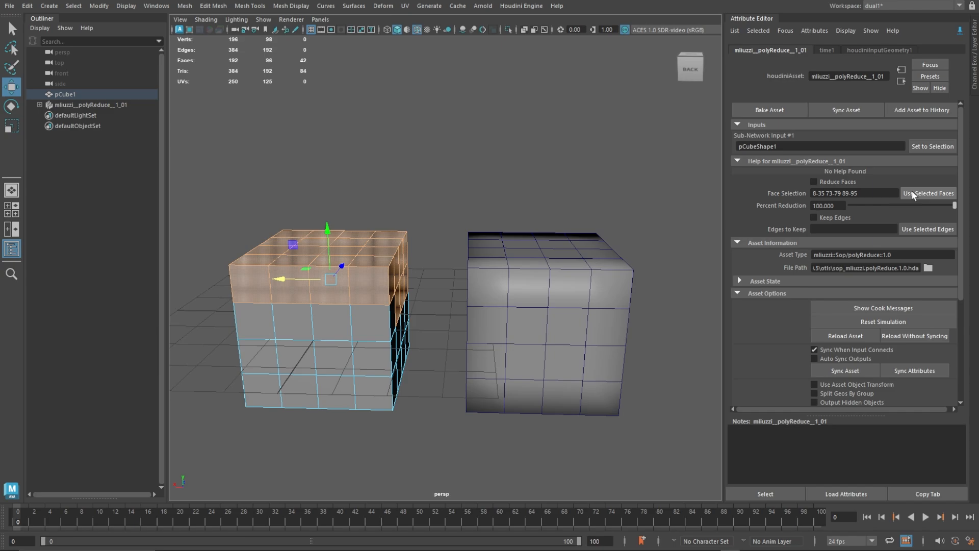
click(814, 182)
Test Percent Reduction on the assigned faces, ending back at 100.
alt+right_drag(633, 210, 502, 183)
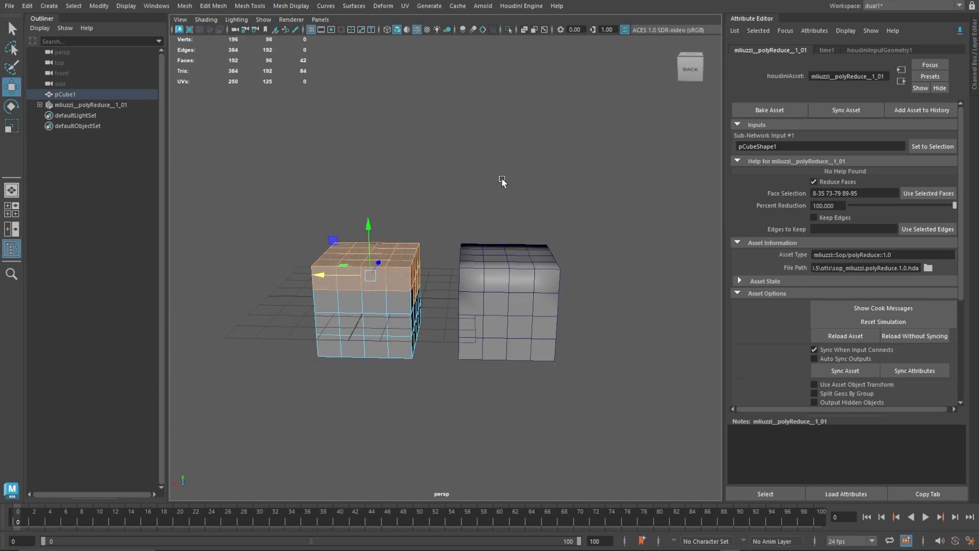
alt+drag(503, 182, 784, 214)
mouse_move(938, 206)
mouse_down()
mouse_move(849, 204)
mouse_move(956, 204)
mouse_up()
Select the edges bordering the original cube's top side and assign them as the Edges to Keep.
alt+drag(490, 276, 332, 285)
right_click(329, 287)
right_drag(329, 284, 411, 247)
alt+middle_drag(411, 248, 457, 302)
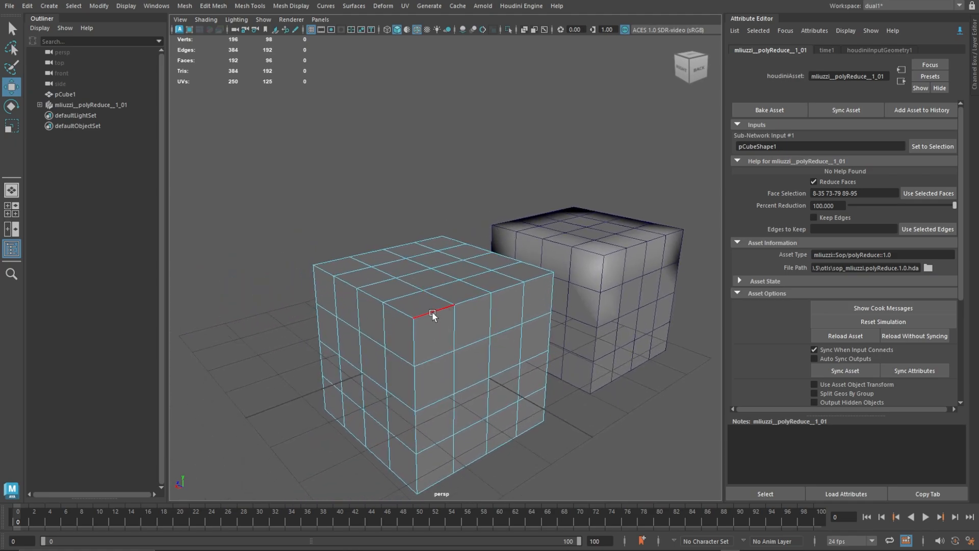
double_click(433, 312)
shift+double_click(332, 261)
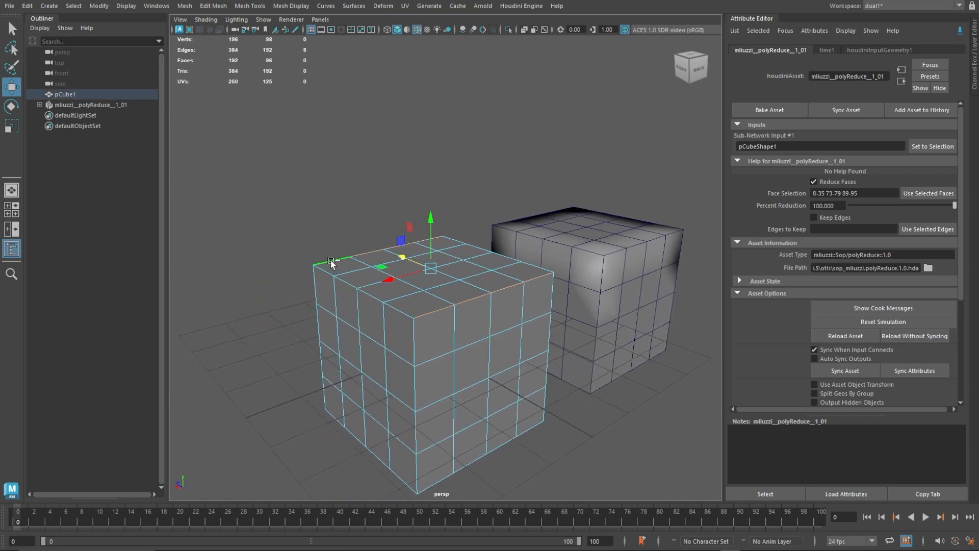
shift+double_click(457, 242)
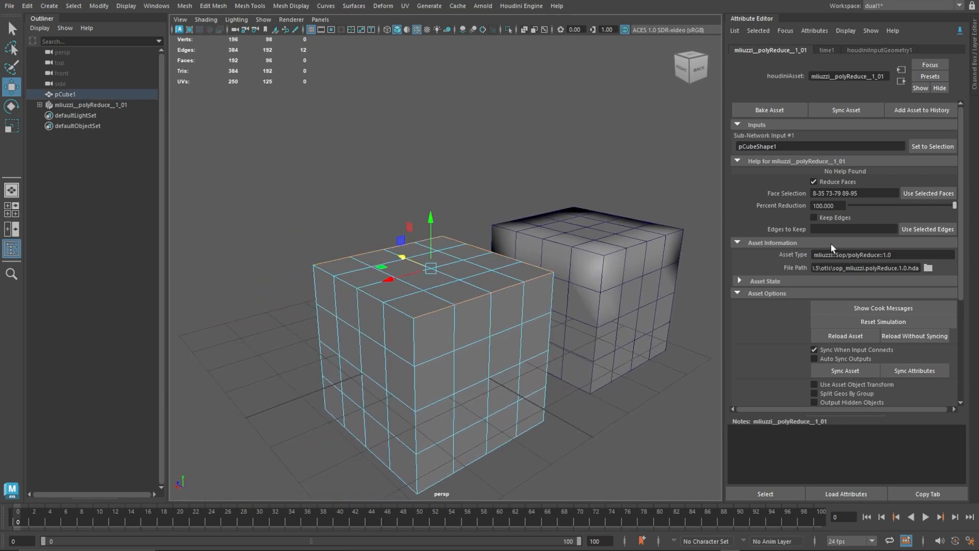
click(928, 230)
Enable Keep Edges and test Percent Reduction again, ending back at 100.
alt+drag(595, 219, 434, 191)
mouse_move(954, 205)
mouse_down()
mouse_move(877, 204)
mouse_move(956, 204)
mouse_up()
alt+drag(612, 188, 460, 188)
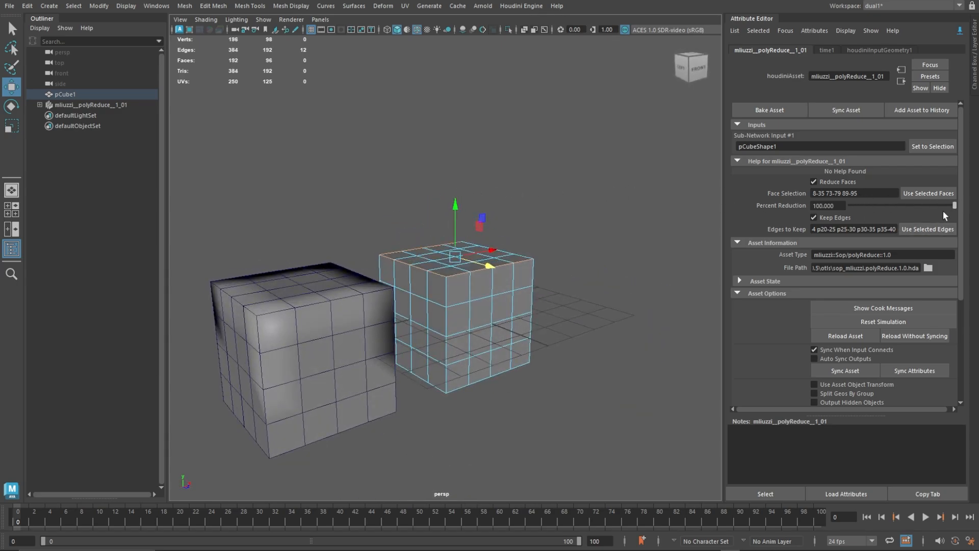
Replace the polyReduce asset with the vert_Sel 1.0 Houdini digital asset and set pCube1 as its input.
click(121, 106)
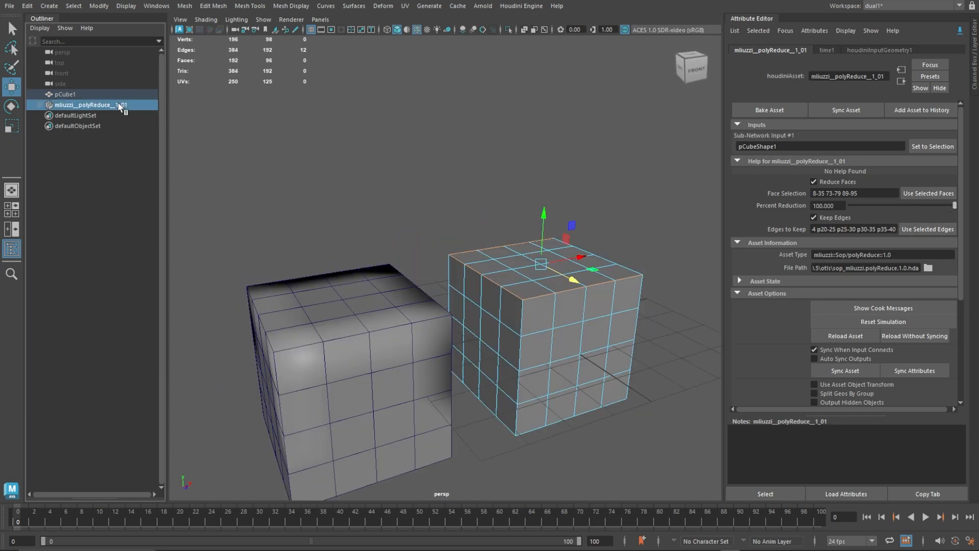
key(Delete)
click(521, 5)
click(526, 31)
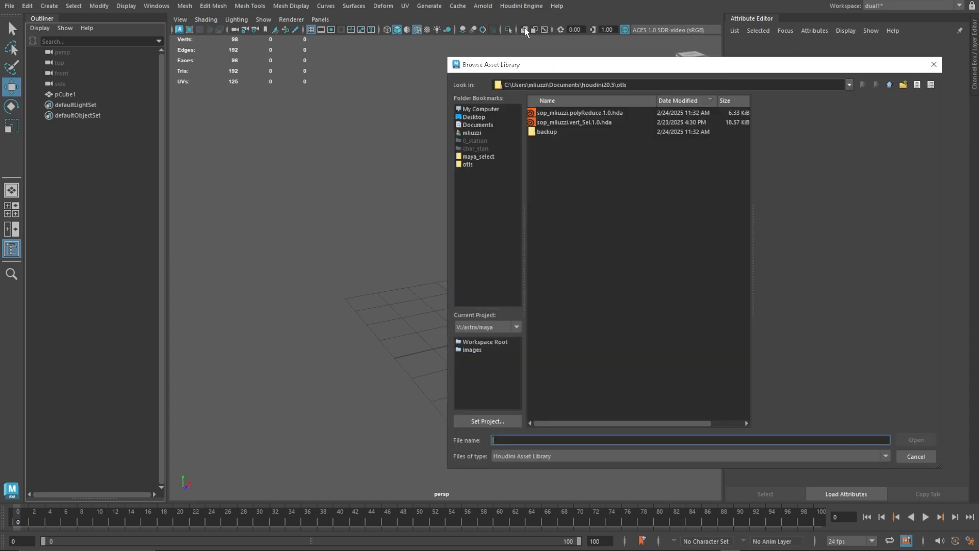
click(575, 123)
double_click(575, 122)
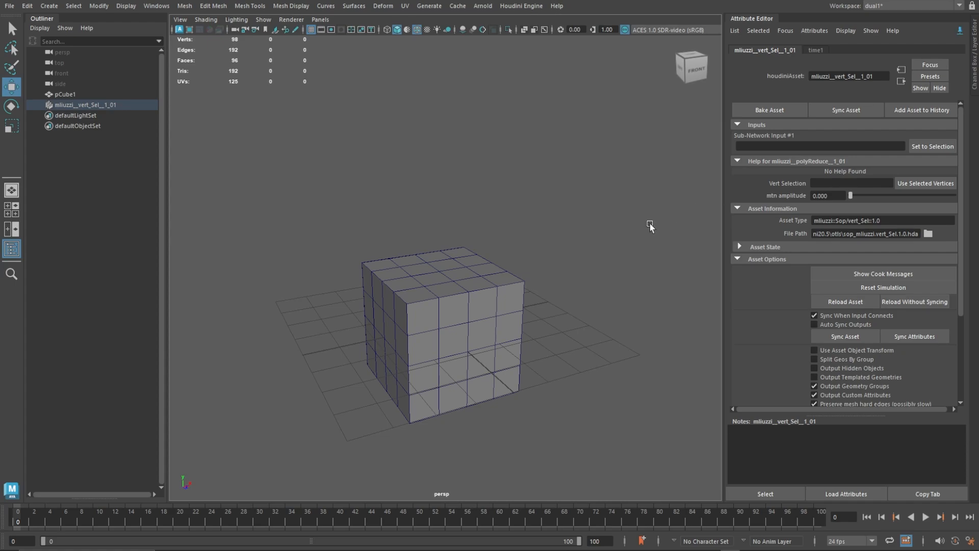
click(451, 281)
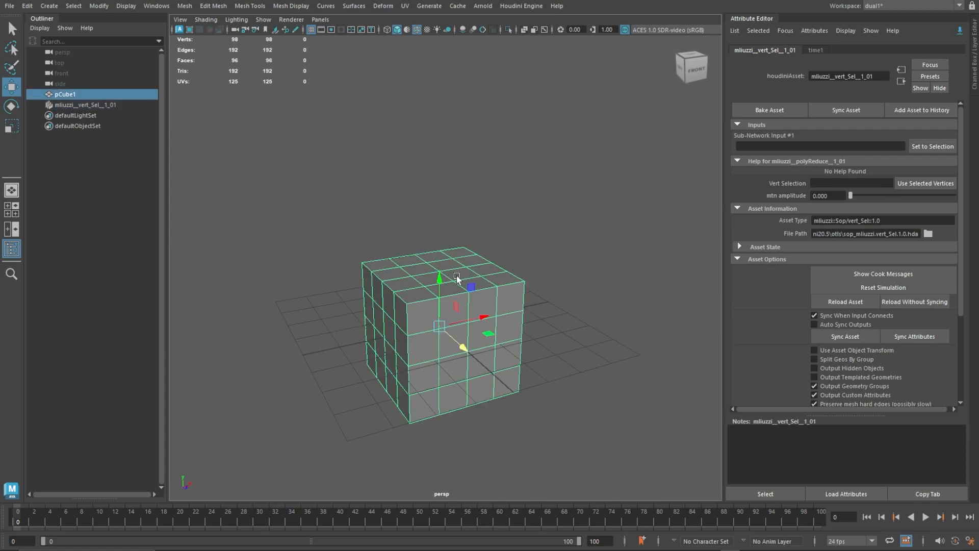
click(931, 148)
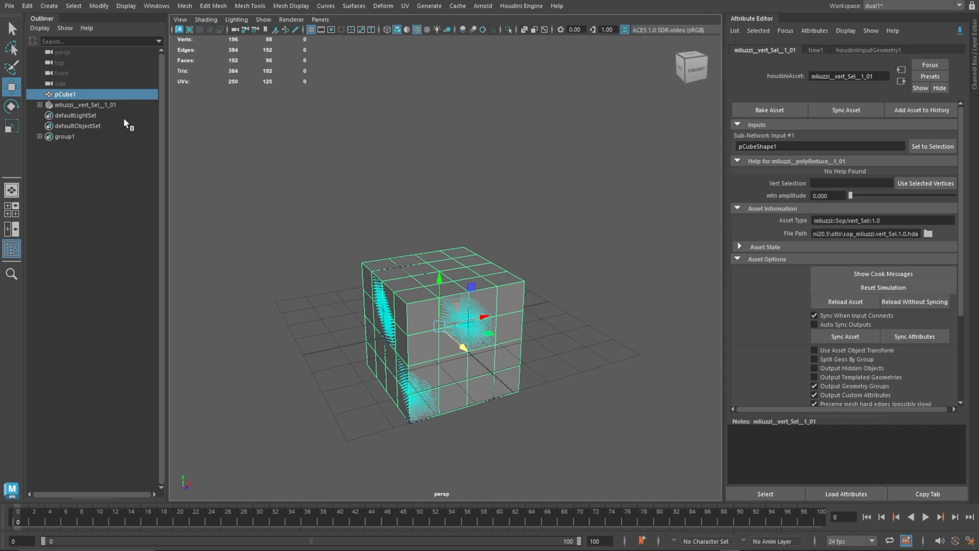
Move the vert_Sel output beside the original cube and test its mtn amplitude, ending back at 0.
click(116, 106)
drag(480, 316, 455, 292)
click(656, 269)
scroll(655, 269, up, 3)
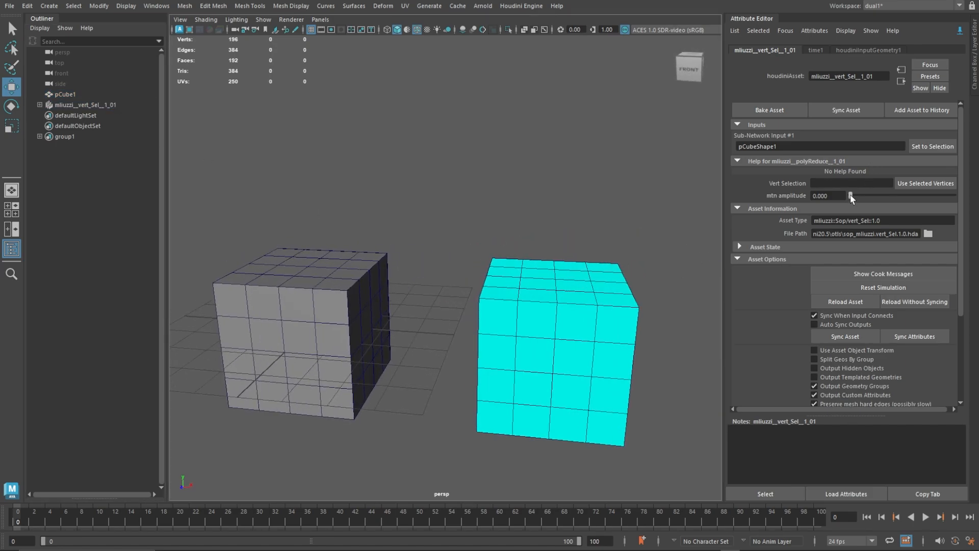
drag(851, 197, 812, 187)
Select vertex groups around several corners of the vert_Sel output cube and assign them as the Vert Selection.
right_drag(503, 250, 466, 248)
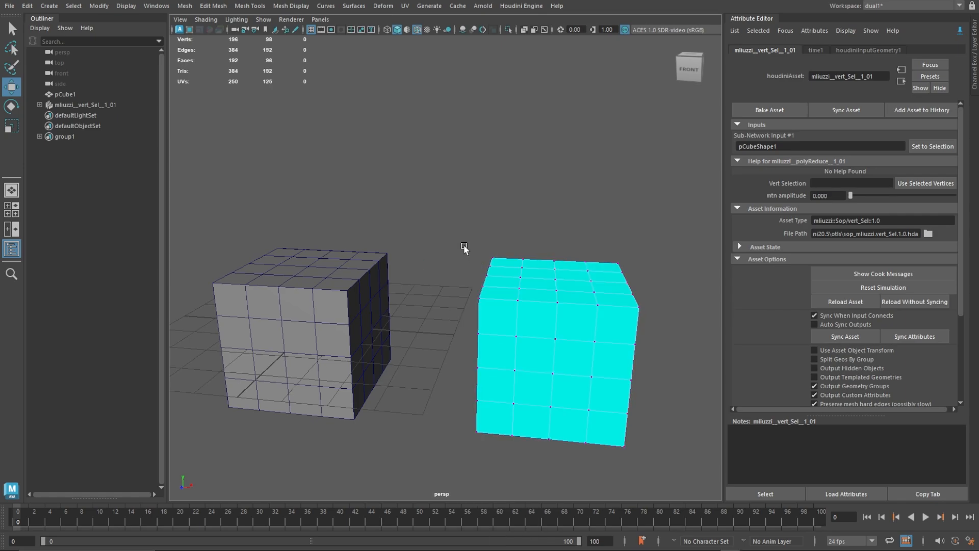
alt+drag(473, 205, 547, 312)
alt+drag(577, 402, 612, 387)
alt+middle_drag(613, 388, 536, 359)
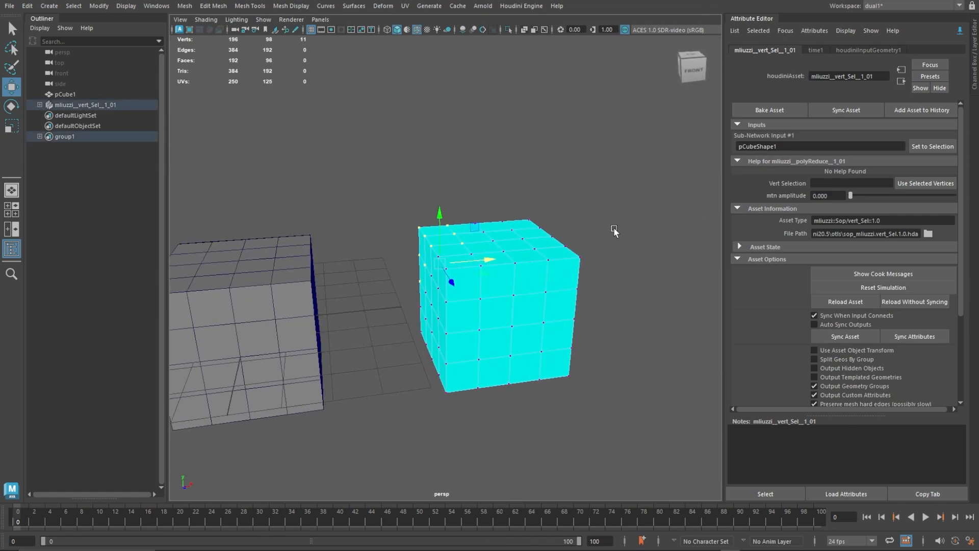
shift+drag(613, 230, 534, 292)
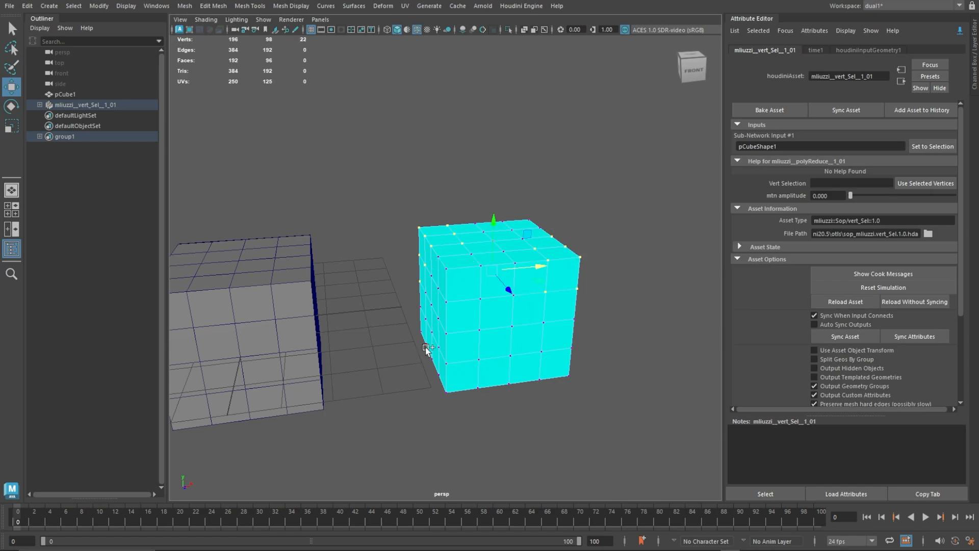
shift+drag(428, 347, 498, 429)
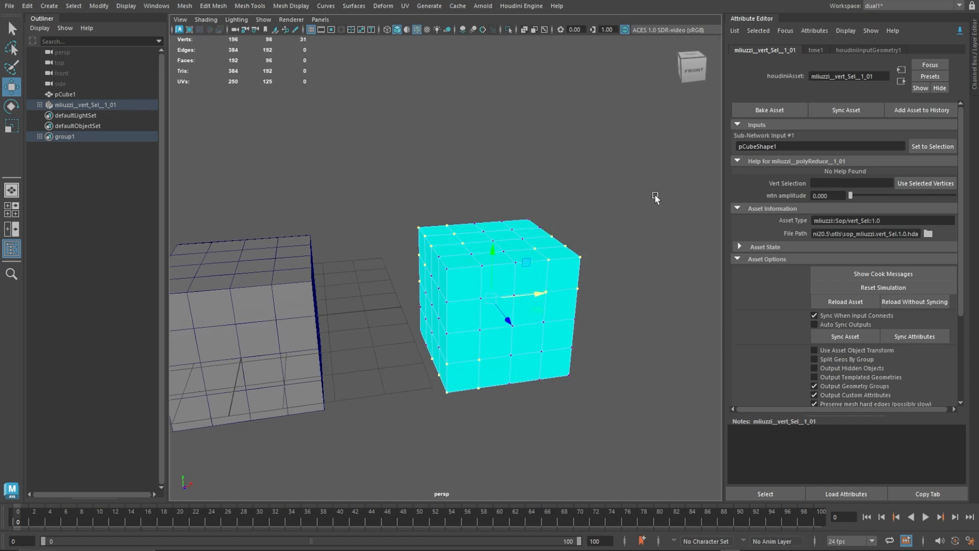
alt+drag(656, 197, 684, 193)
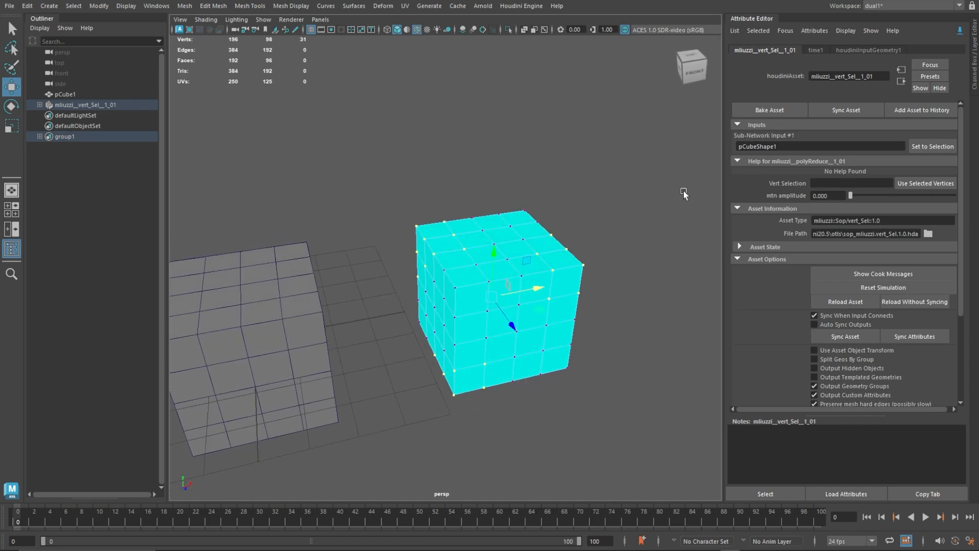
click(915, 184)
Test the mtn amplitude on the assigned vertices and examine the effect on the output cube.
alt+drag(590, 219, 552, 226)
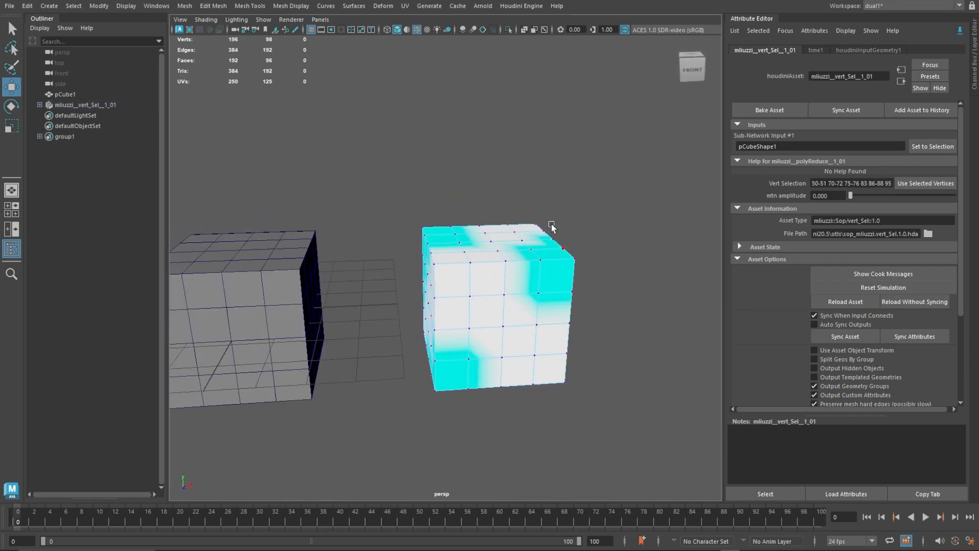
drag(851, 196, 708, 177)
alt+middle_drag(373, 197, 475, 220)
scroll(475, 221, down, 2)
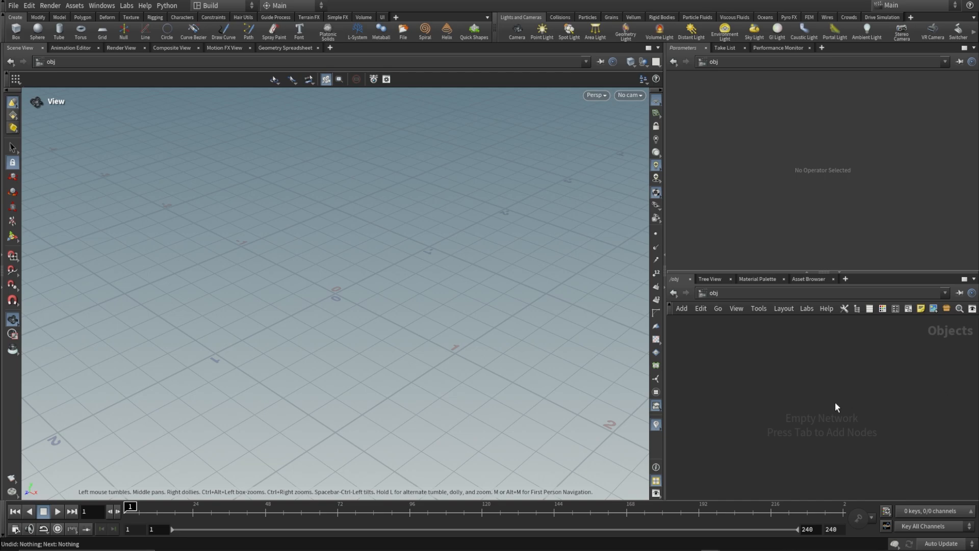
Create a Geometry object in the empty object network and go inside it.
key(Tab)
text(geo)
key(Return)
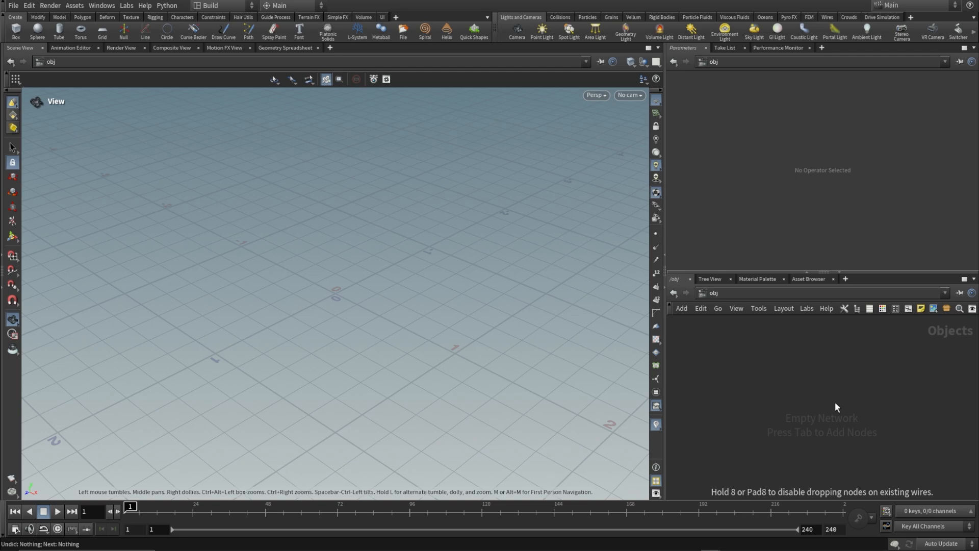
key(Return)
key(Return)
Add a Box node and set its axis divisions to 6 in all three directions.
key(Tab)
text(box)
key(Return)
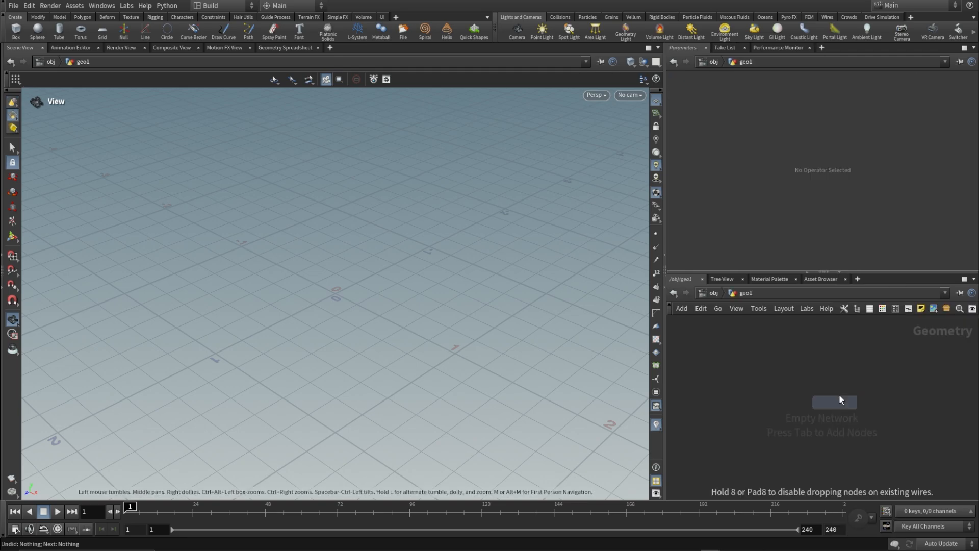
click(849, 390)
middle_drag(724, 186, 751, 185)
Connect a Transform node below box1 and set its uniform scale to .01.
key(Tab)
text(tran)
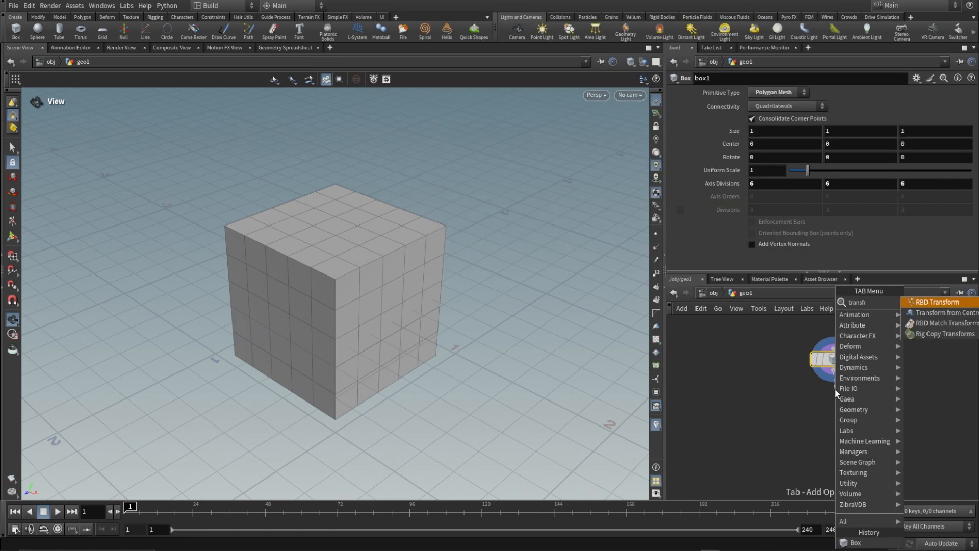
key(Return)
click(835, 392)
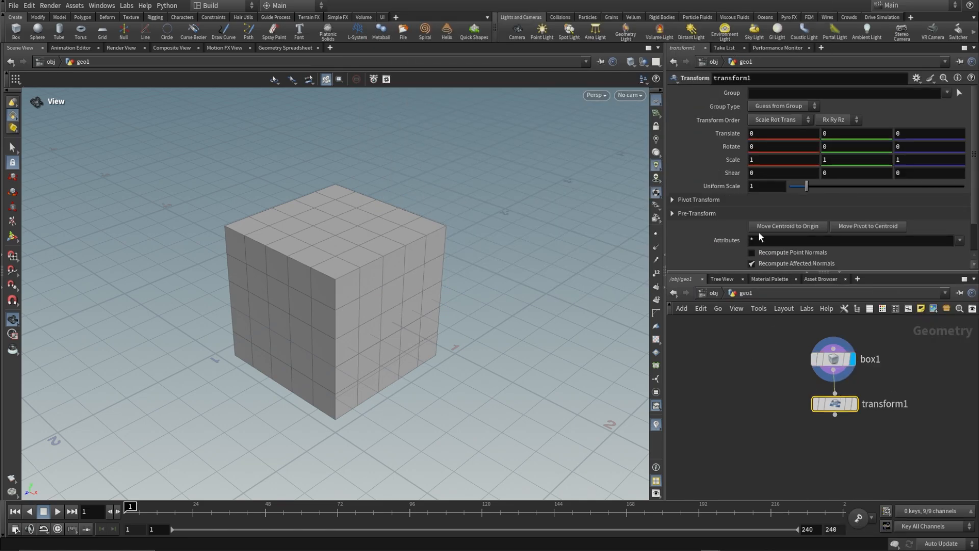
text(.01)
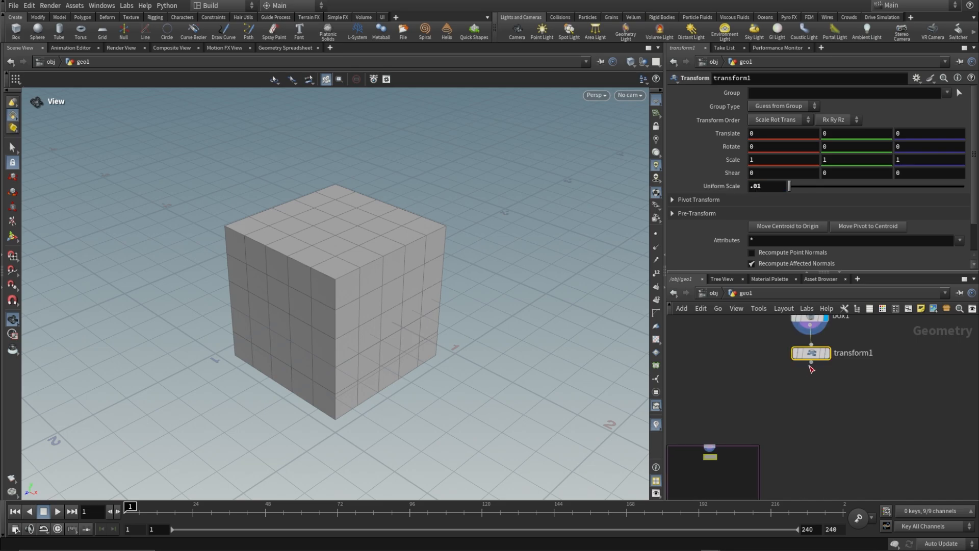
Connect a Group Create node to the output of transform1.
click(811, 362)
key(Tab)
text(group)
key(Return)
click(813, 388)
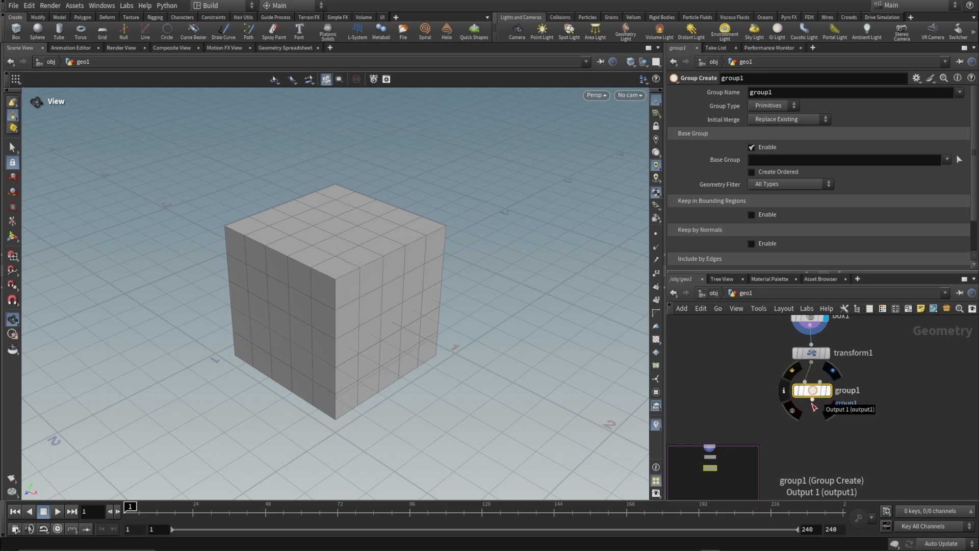
Connect a Color node below group1, align it with the chain and restrict it to the group group1.
click(814, 407)
click(806, 422)
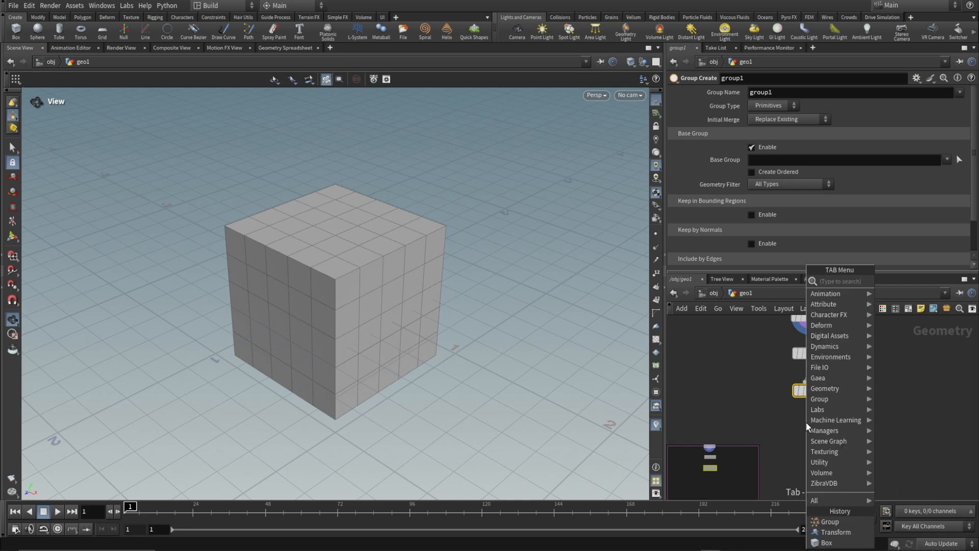
text(color)
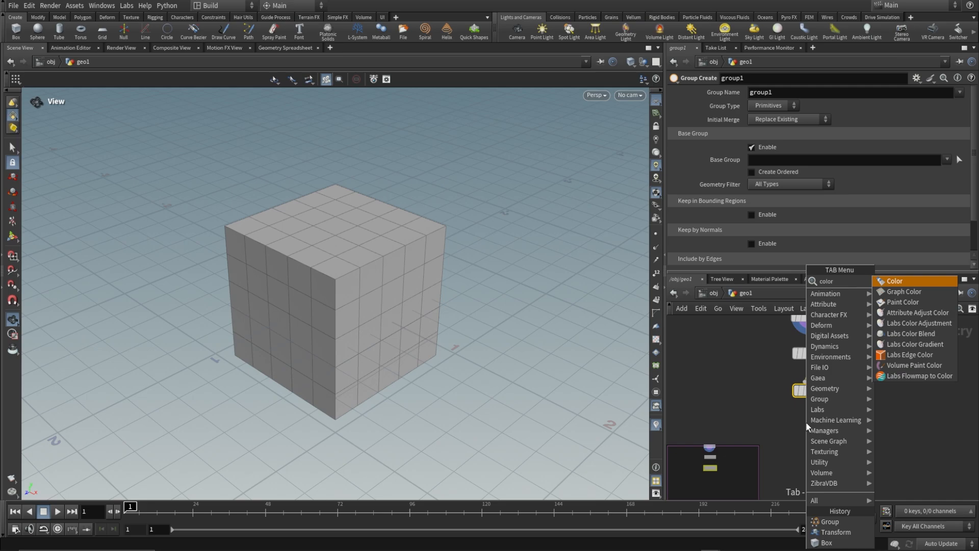
key(Return)
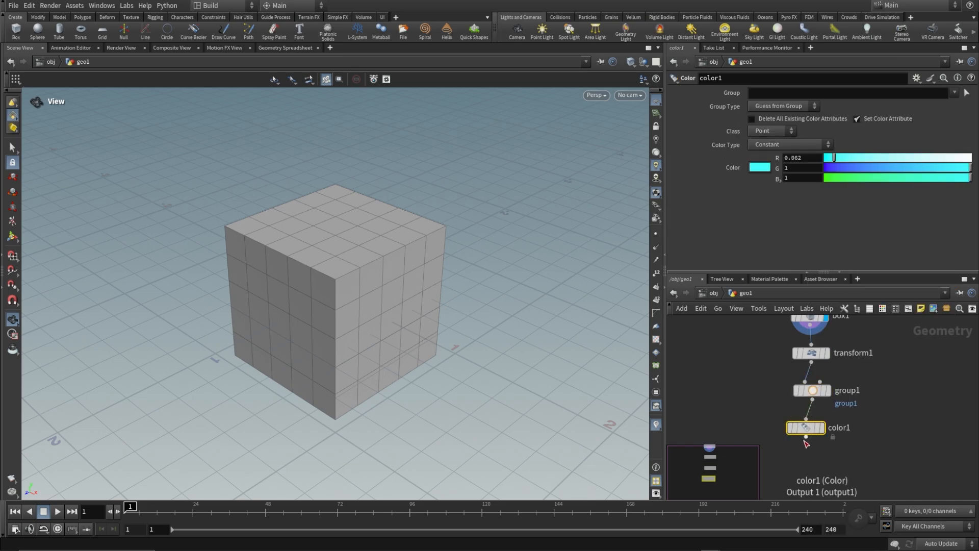
drag(807, 427, 816, 429)
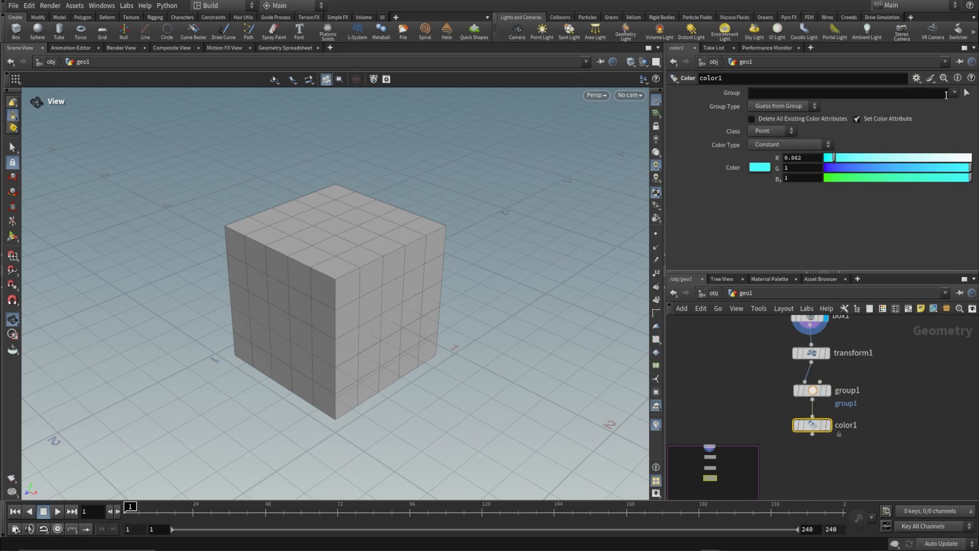
click(956, 96)
click(964, 105)
Connect a Mountain node below color1 and restrict its noise to the group group1.
drag(812, 434, 813, 450)
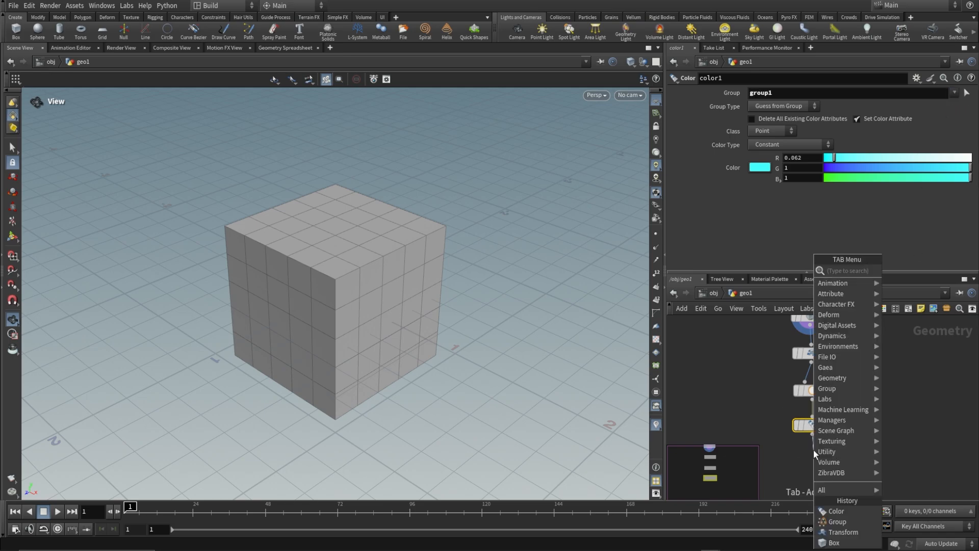
text(mount)
key(Return)
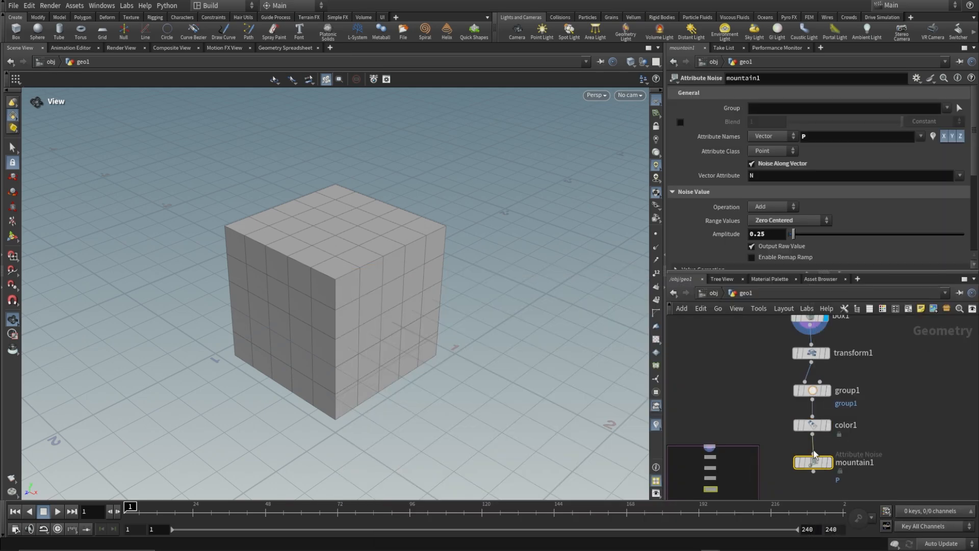
click(948, 108)
click(956, 121)
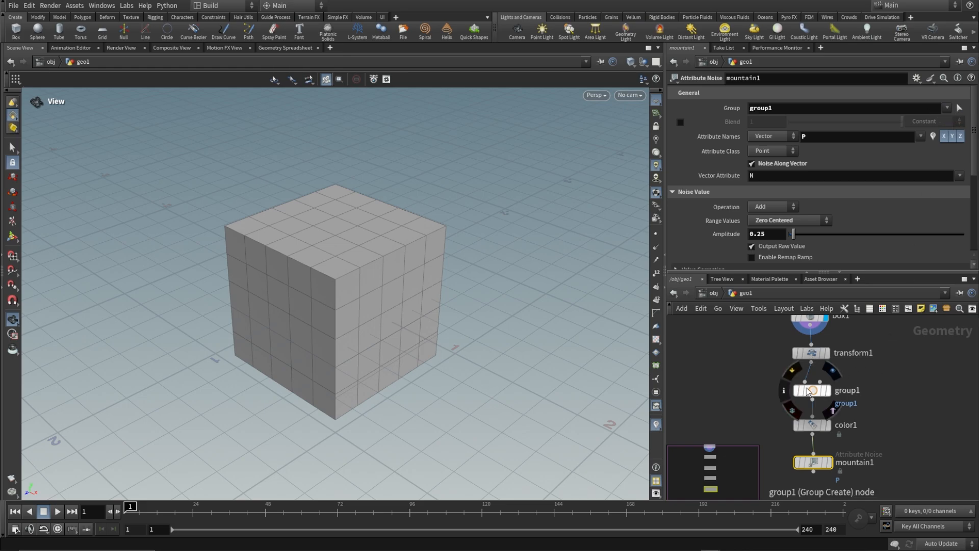
Set the group type of the group1 node to Points.
click(813, 390)
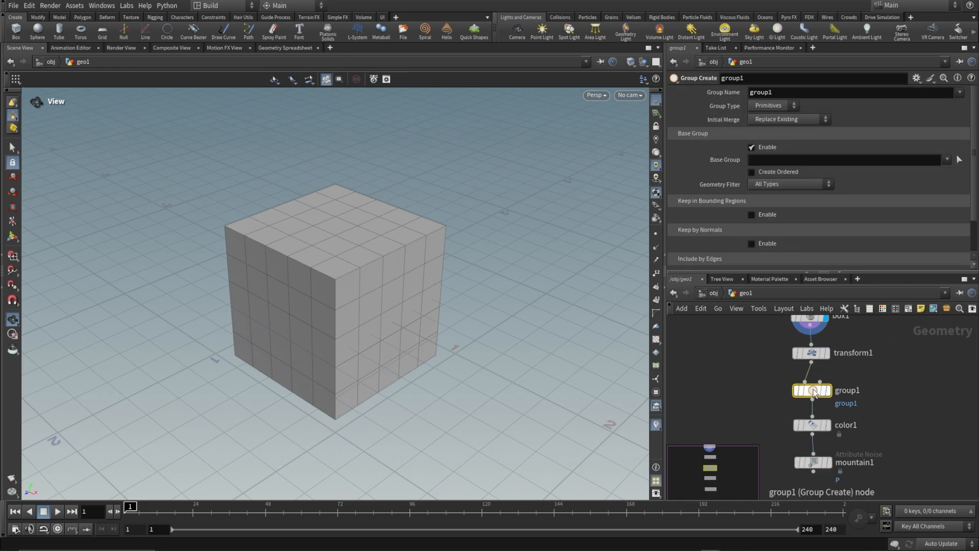
click(776, 106)
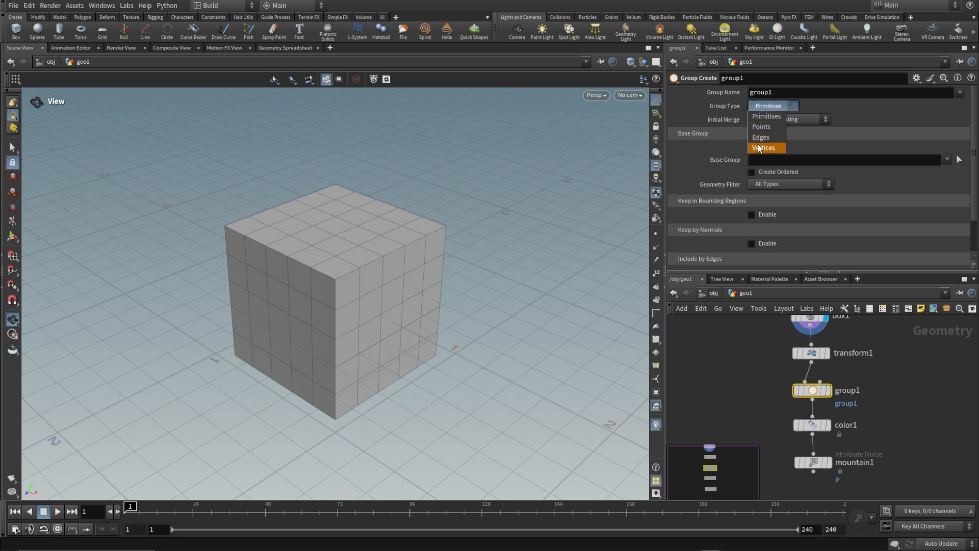
click(762, 127)
Connect a second Transform node below mountain1 and open its uniform scale for editing.
scroll(822, 434, down, 2)
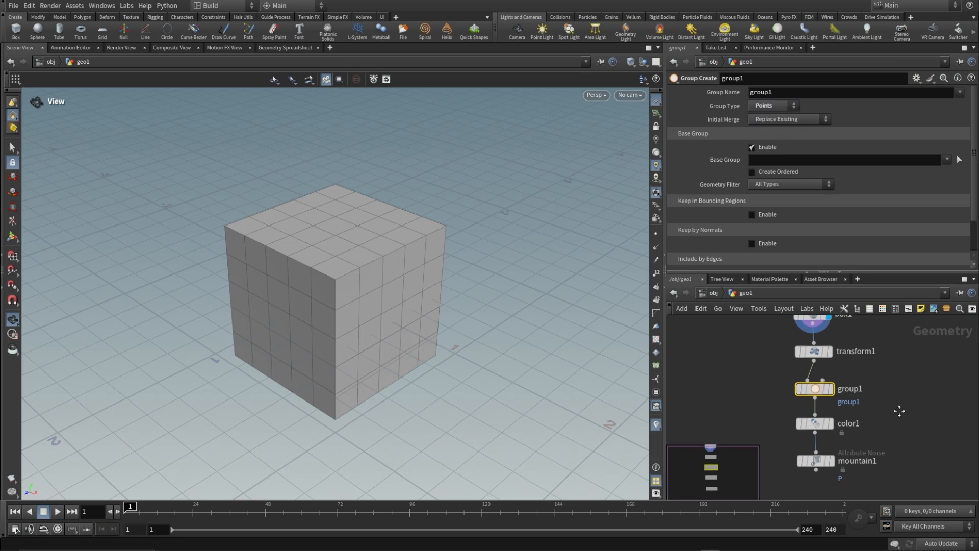
scroll(821, 434, up, 1)
click(788, 334)
key(Tab)
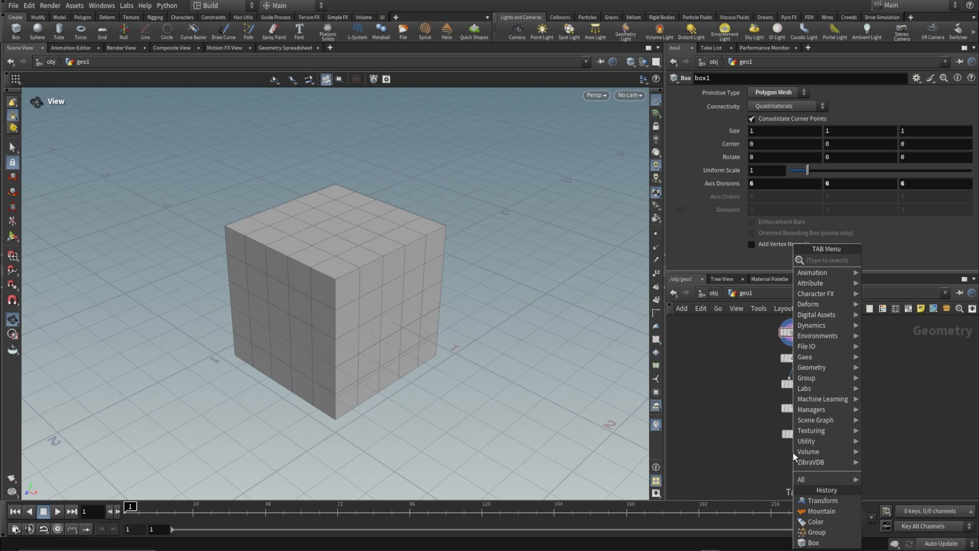
text(transfomr)
key(Return)
click(794, 455)
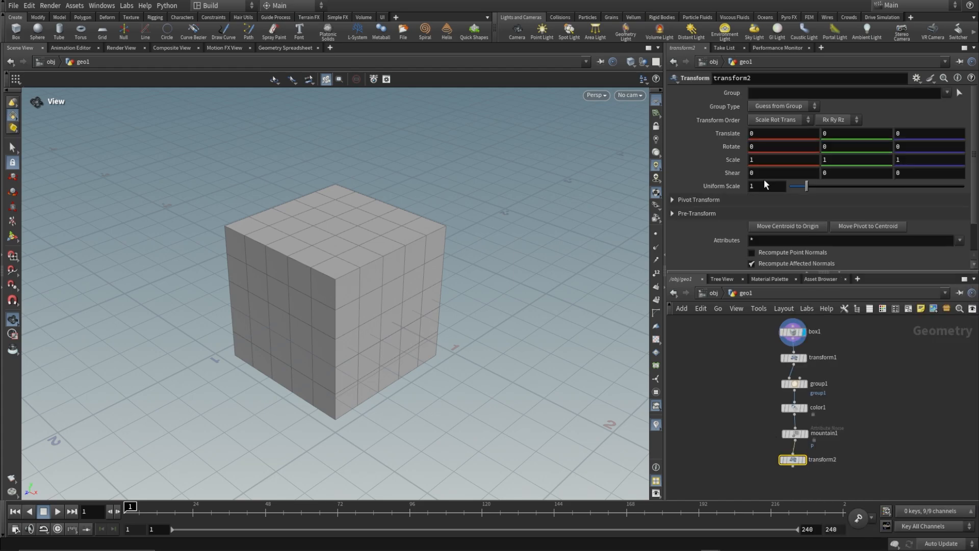
click(764, 186)
Collapse all nodes from transform1 to transform2 into a subnetwork and place it just below box1.
drag(901, 346, 805, 434)
middle_drag(842, 418, 862, 475)
key(shift+c)
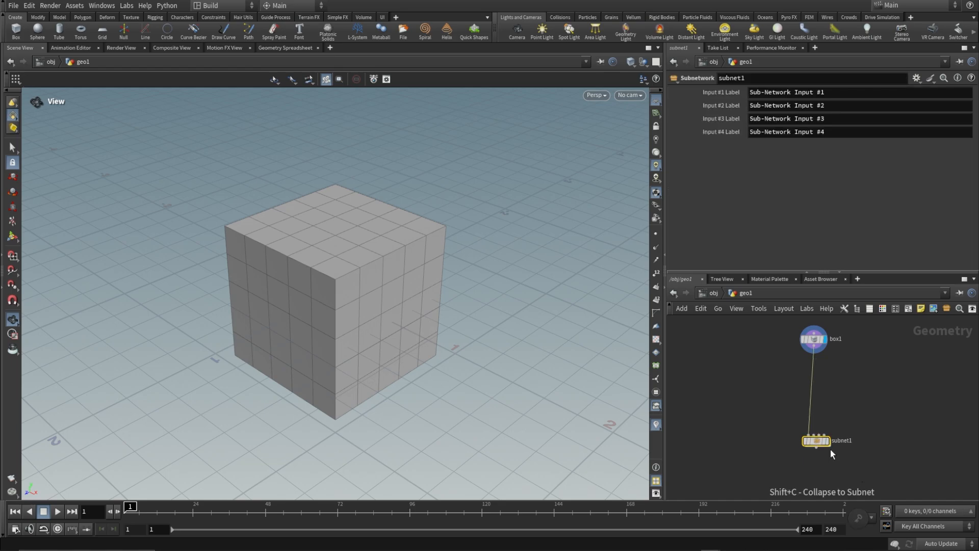
drag(838, 444, 819, 382)
mouse_move(839, 386)
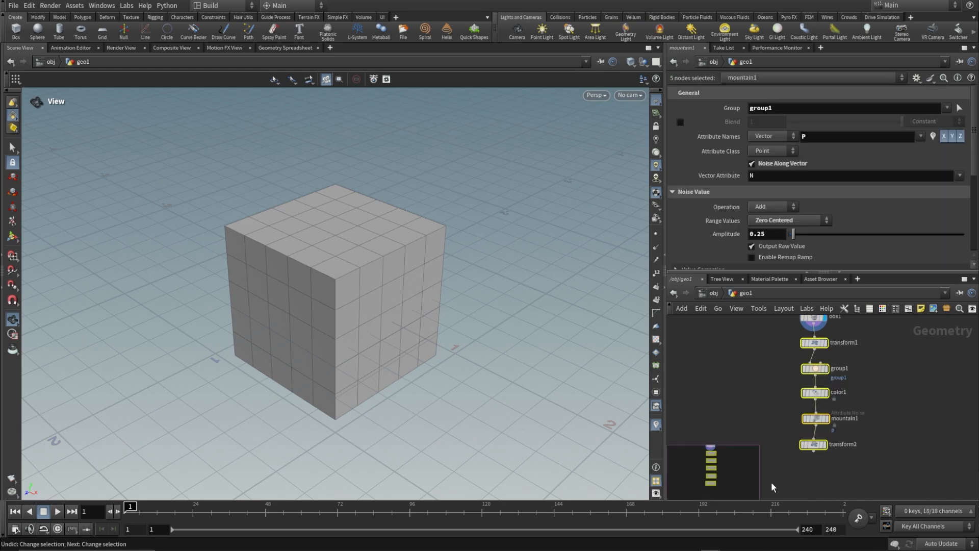
key(shift+c)
scroll(879, 374, up, 4)
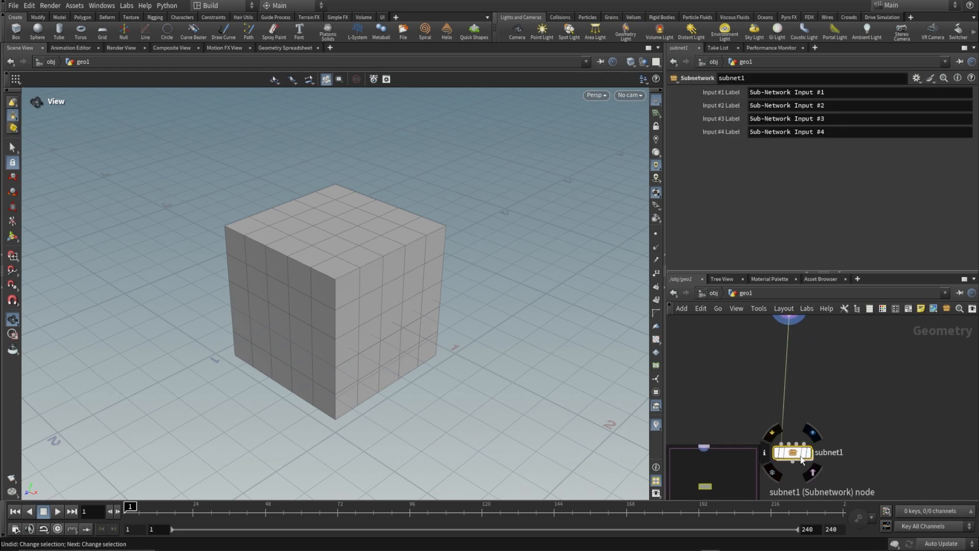
drag(793, 453, 797, 370)
middle_drag(818, 320, 812, 384)
Rename the subnetwork vert_Sel and create a digital asset from it, keeping the proposed label, version 1.0 and save location.
double_click(856, 433)
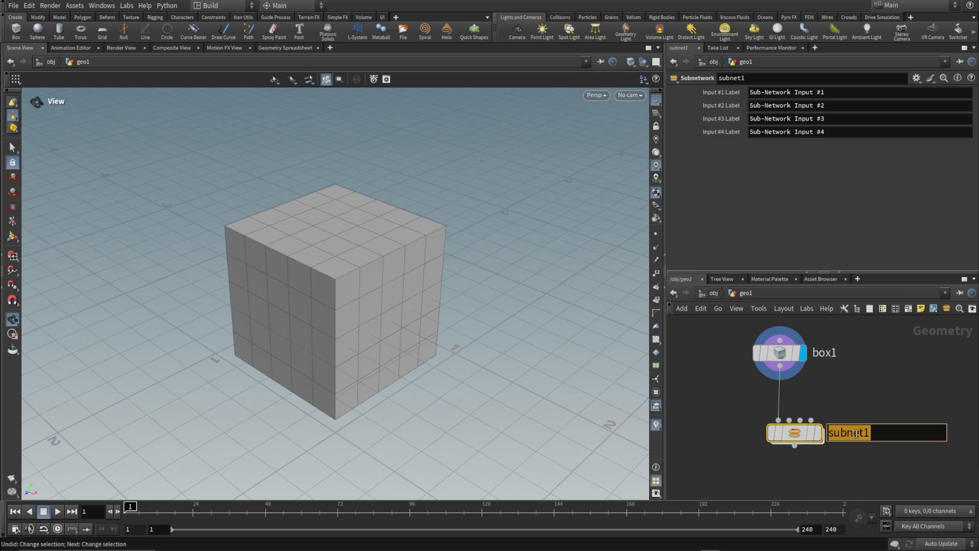
text(vert_Sel)
key(Return)
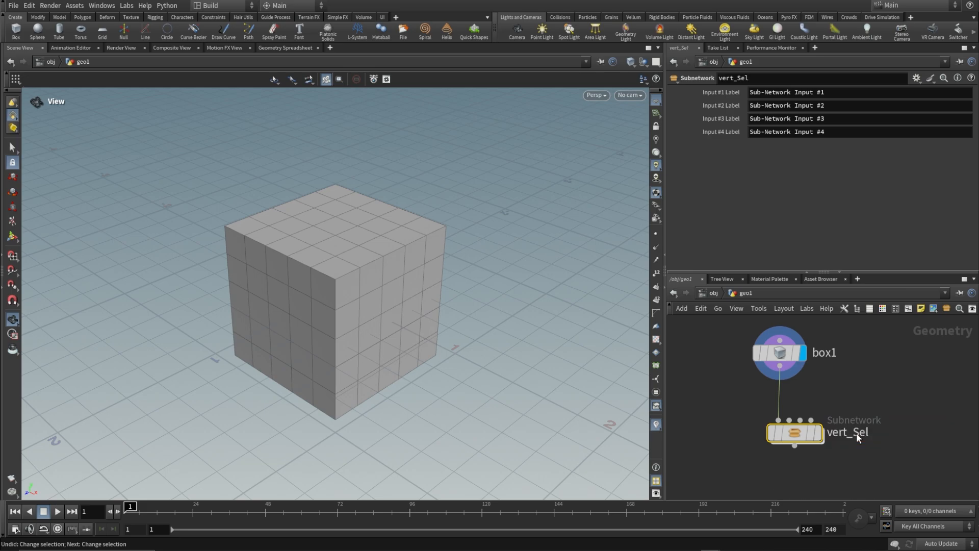
right_click(796, 433)
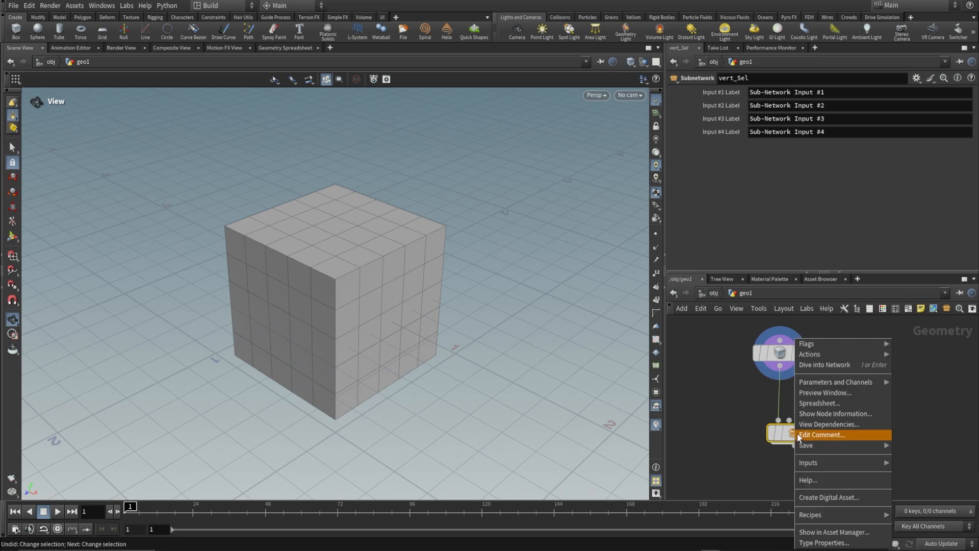
click(831, 499)
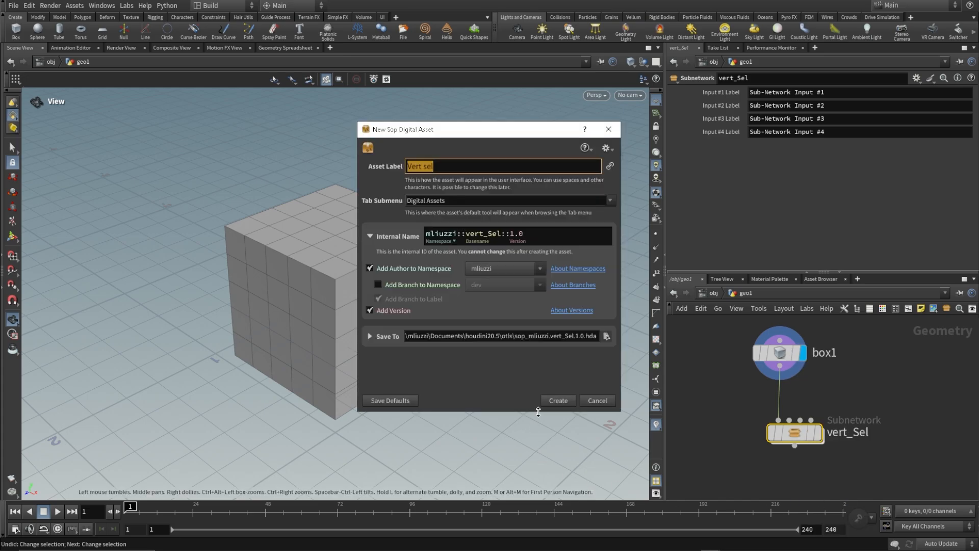
click(559, 400)
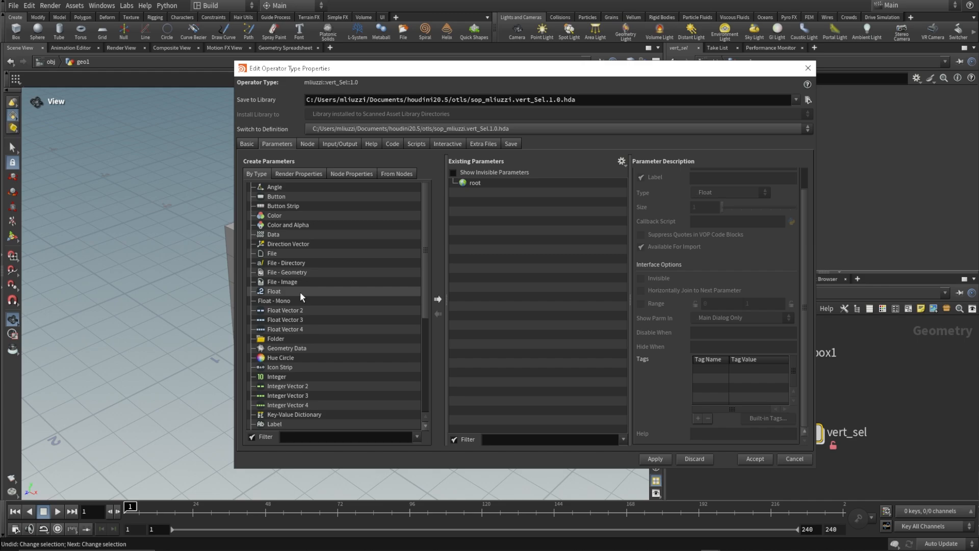
Add a String parameter to the asset, named vertex_selection and labelled Vert Selection.
scroll(296, 327, down, 6)
drag(283, 399, 489, 285)
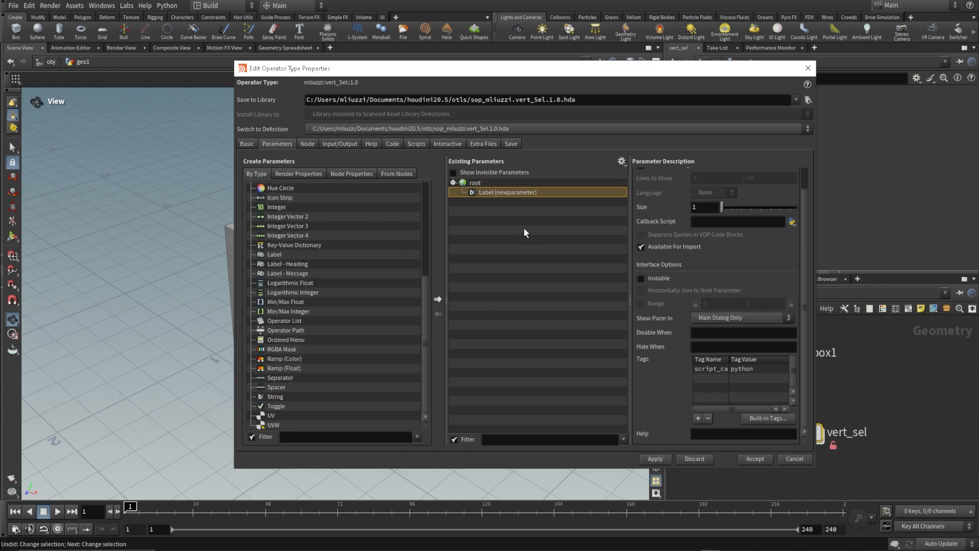
scroll(689, 209, up, 4)
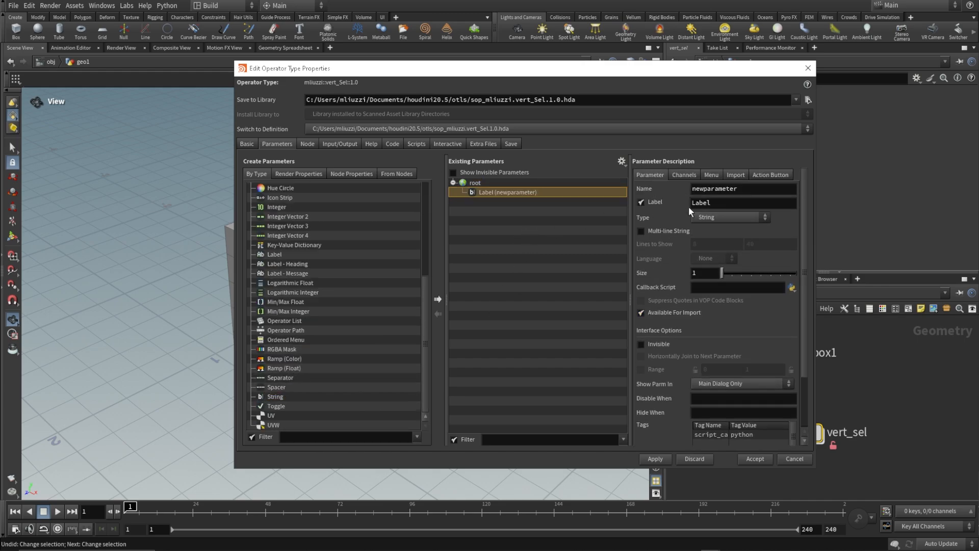
double_click(753, 189)
text(vertex)
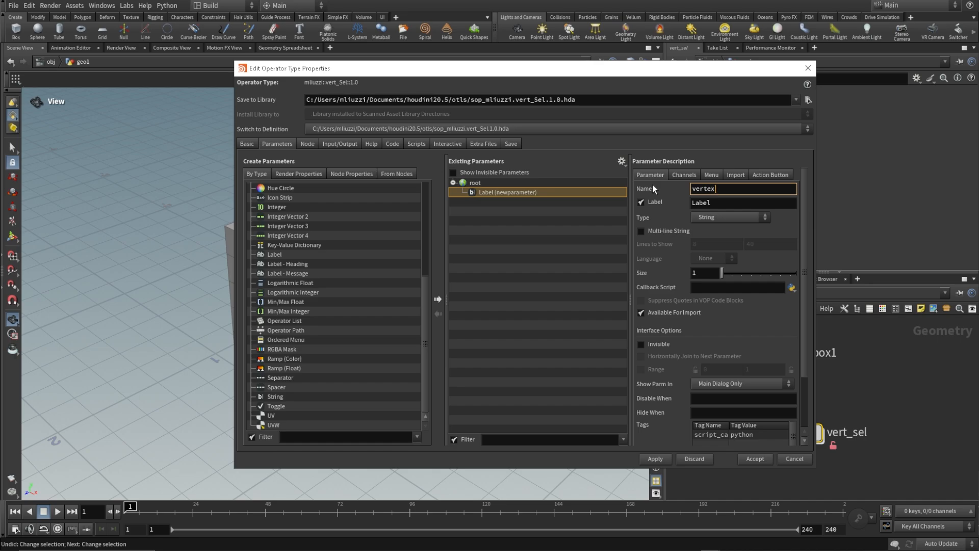
text(_selection)
key(Tab)
text(Vert Select)
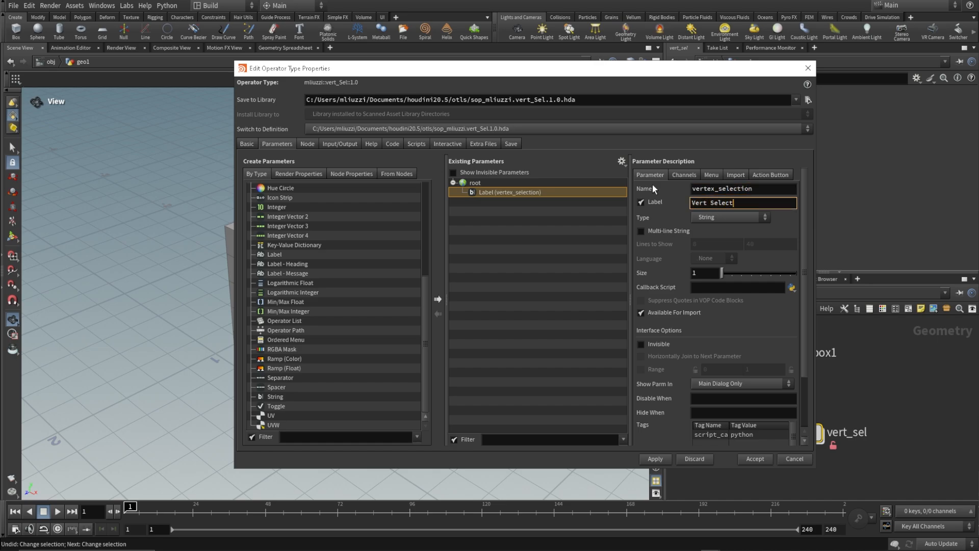
text(ion)
Add a Float parameter below Vert Selection and enable its range from 0 to 1.
drag(426, 301, 419, 205)
drag(285, 291, 533, 207)
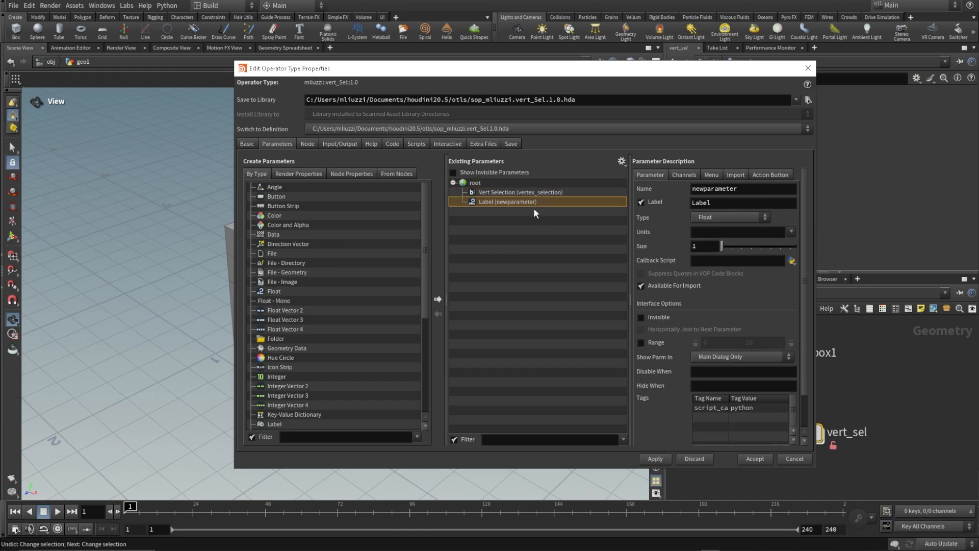
click(642, 343)
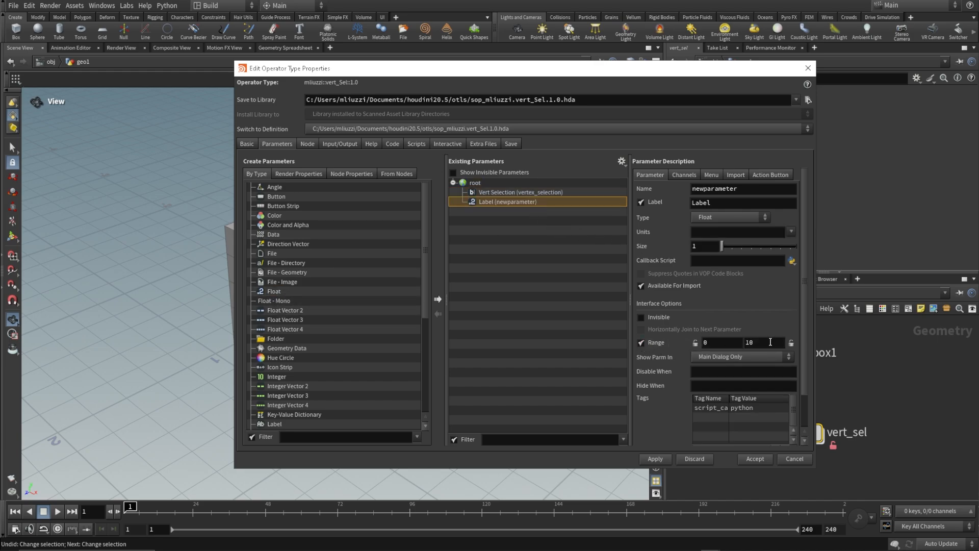
double_click(750, 343)
text(1)
Name the new Float parameter mtn_amp and label it mtn amplitude.
double_click(724, 189)
text(mtn_amp)
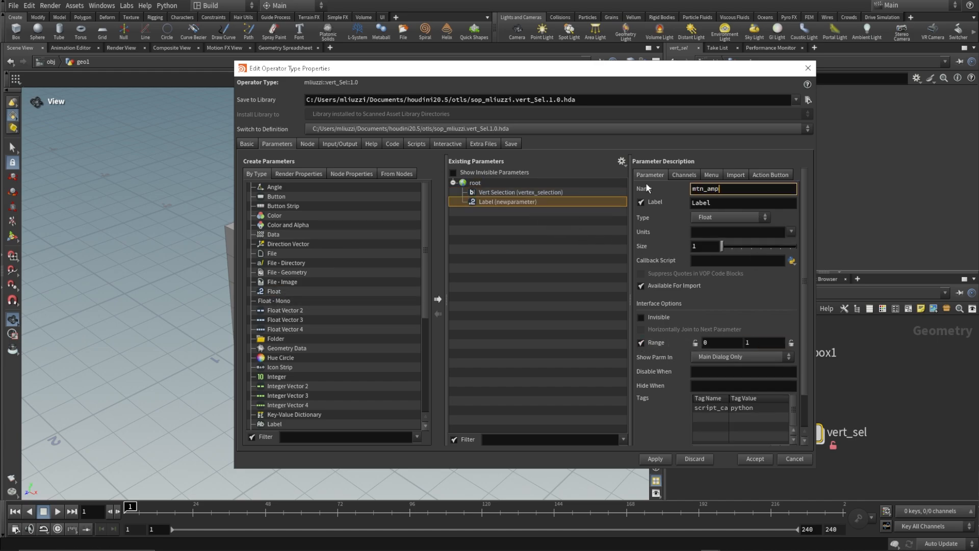
key(Tab)
text(mtn amplitude)
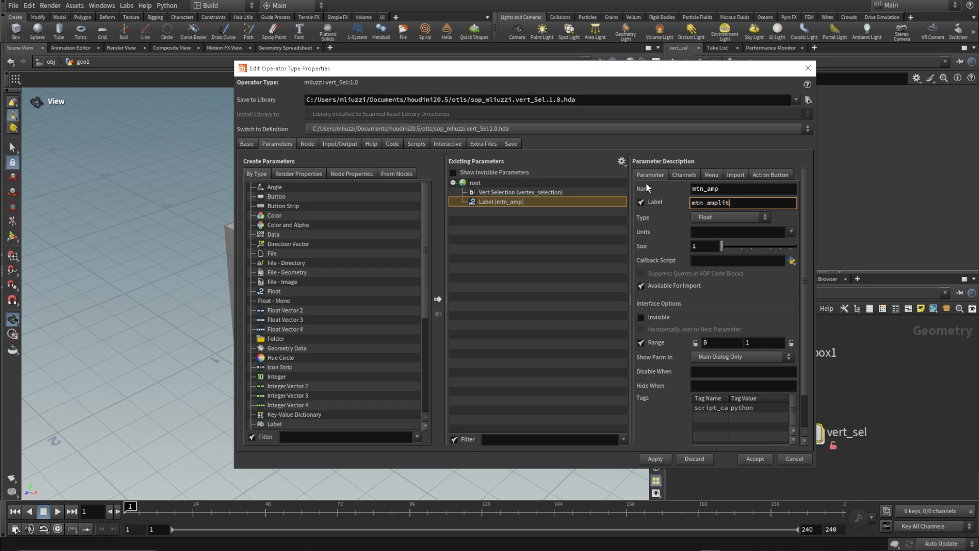
key(Return)
Add the built-in Maya Component Selection Type tag to the Vert Selection parameter, keeping its value as vertex.
click(585, 191)
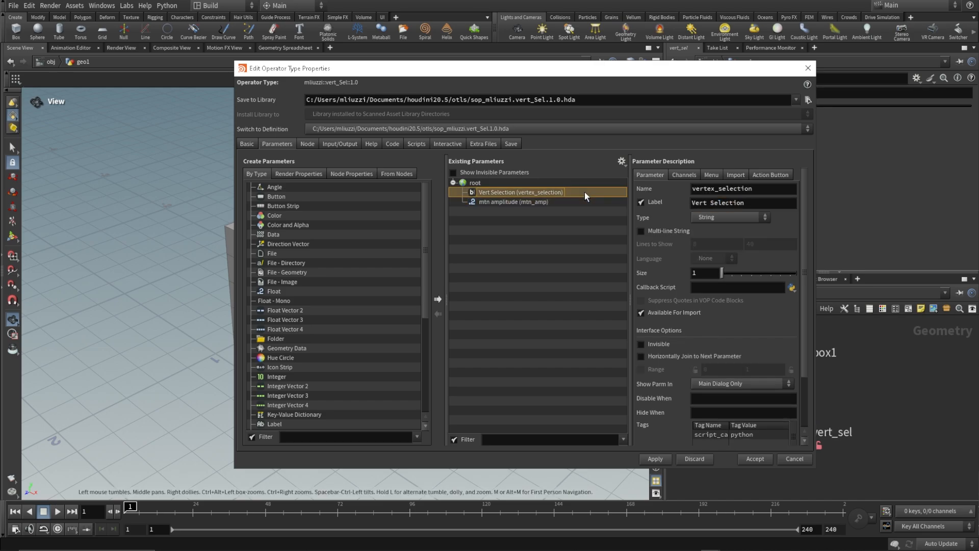
drag(802, 225, 806, 296)
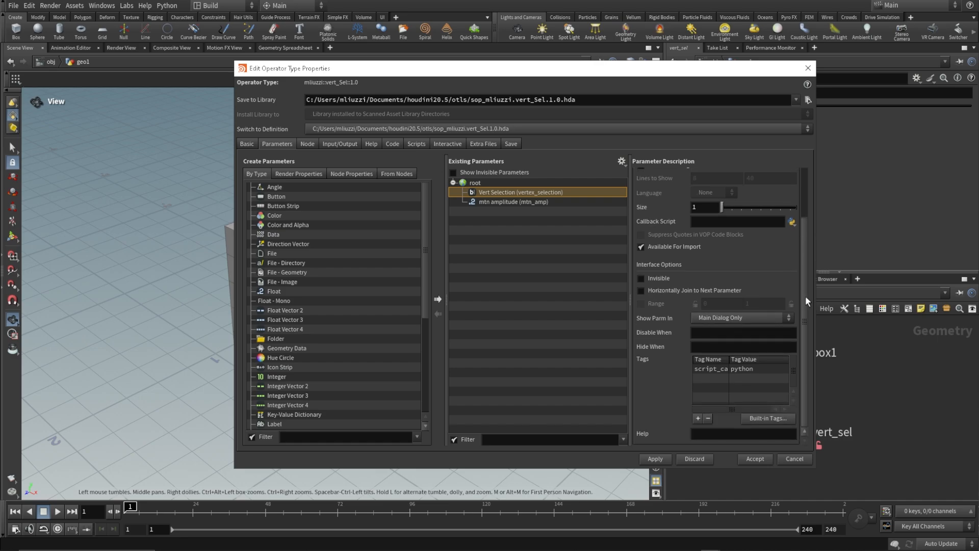
click(757, 421)
click(764, 493)
text(maya)
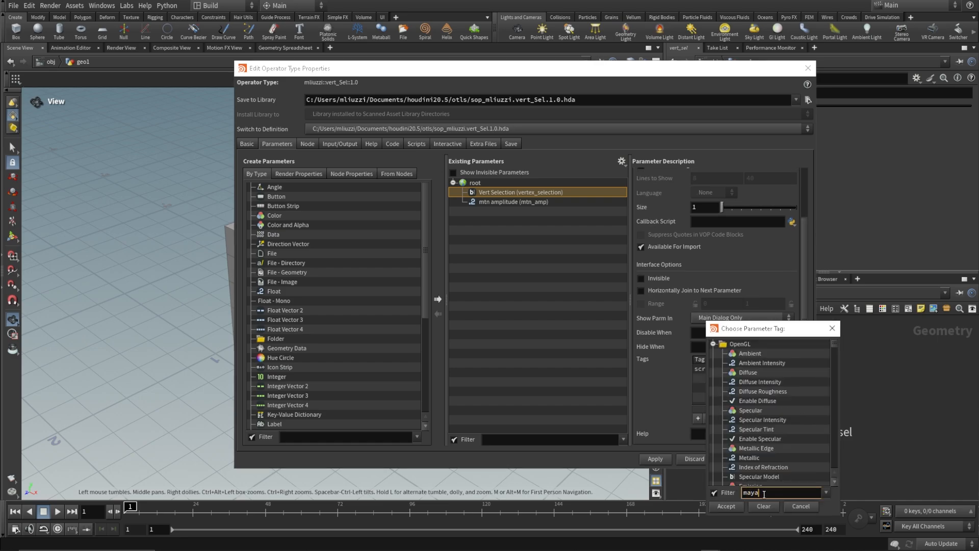
click(773, 363)
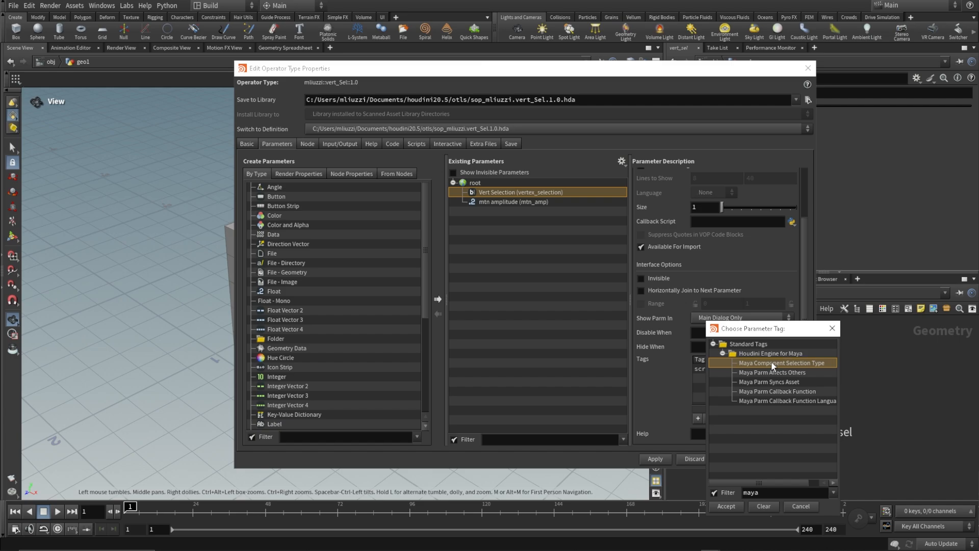
click(726, 506)
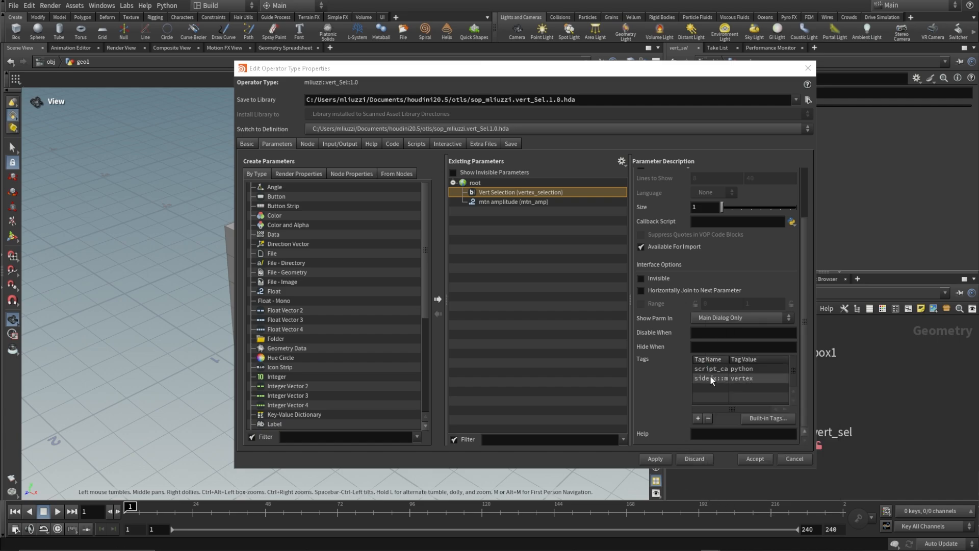
double_click(745, 380)
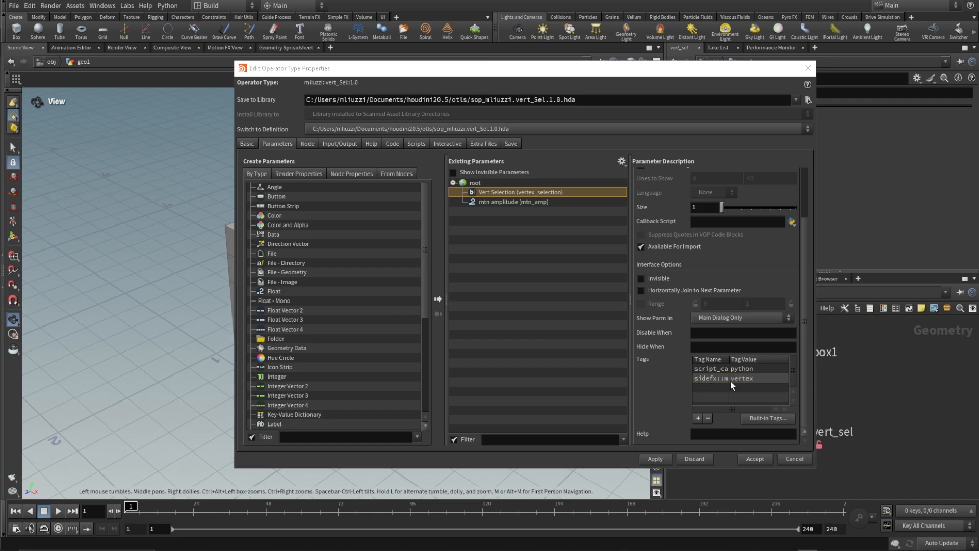
scroll(760, 306, up, 3)
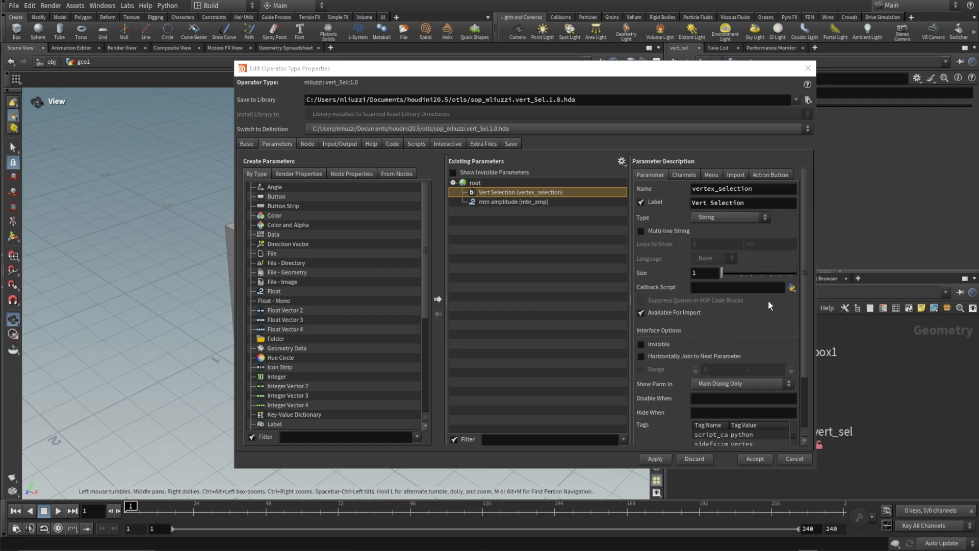
Copy the four-line soputils group selection script from the SideFX forum post into Vert Selection's action button script and apply it.
click(771, 175)
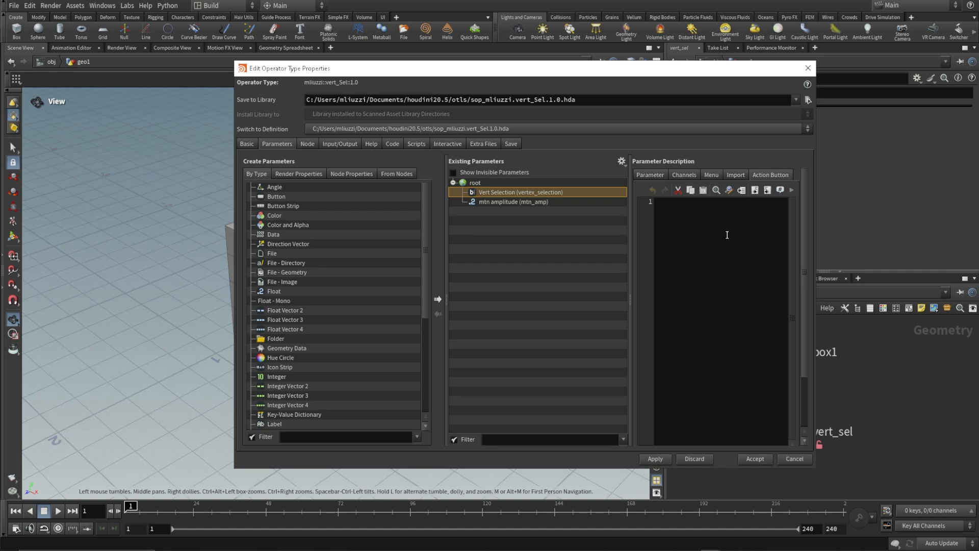
key(alt+Tab)
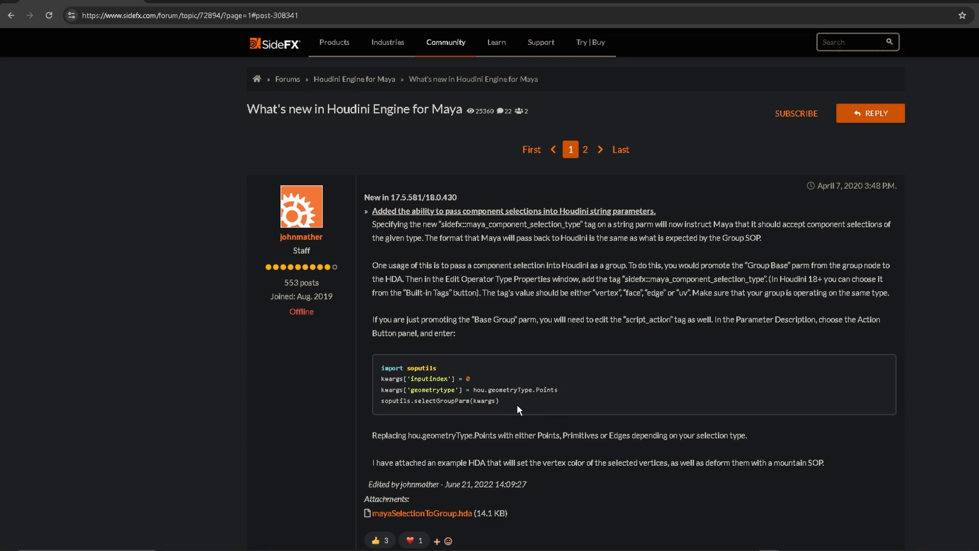
drag(522, 402, 374, 368)
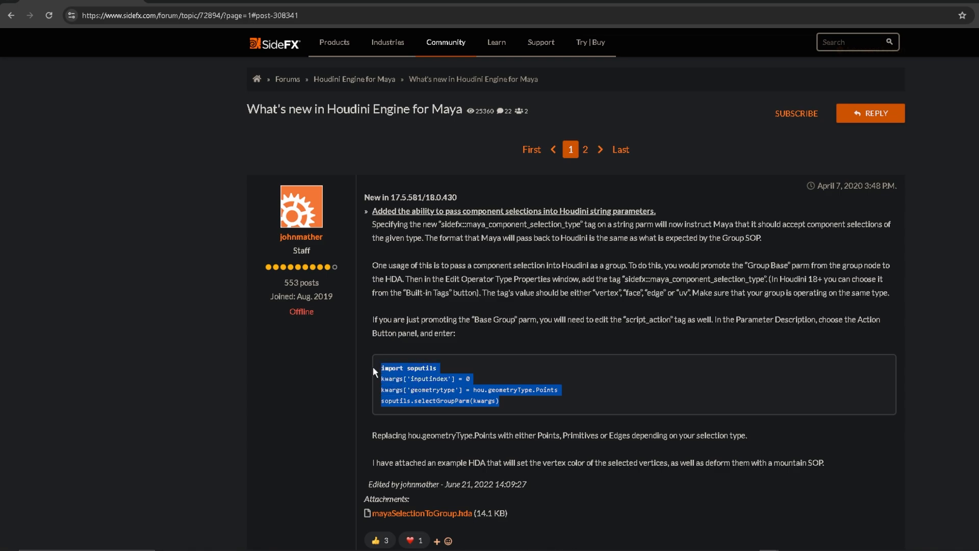
key(alt+Tab)
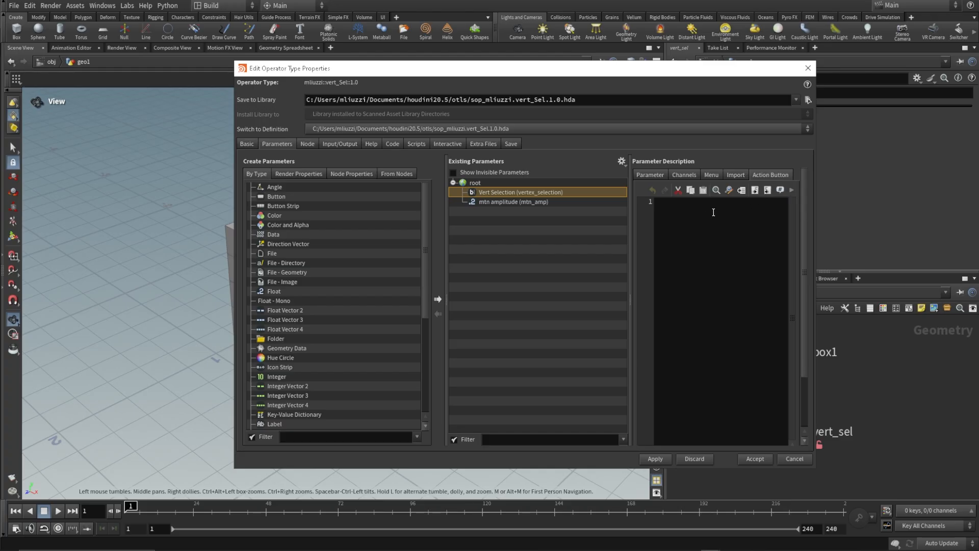
click(714, 212)
key(ctrl+v)
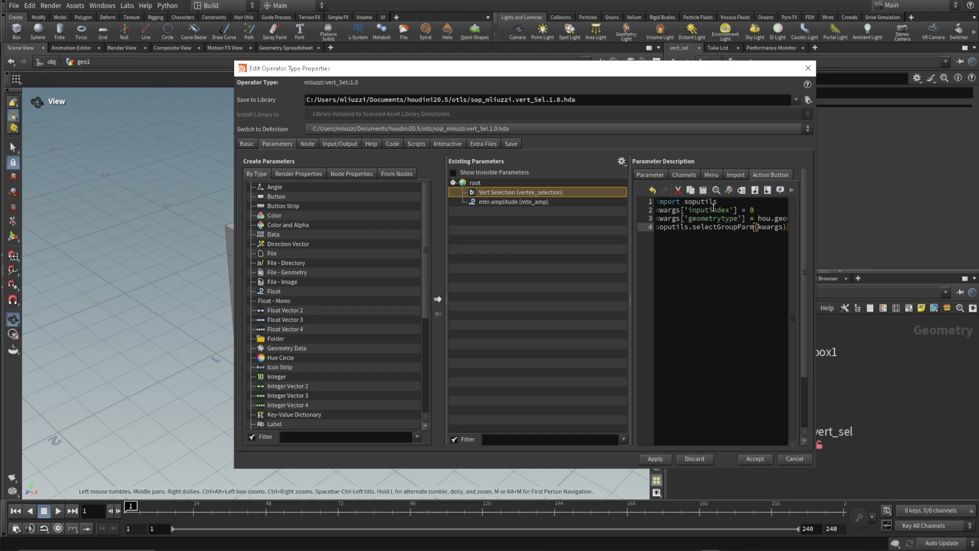
drag(816, 273, 929, 273)
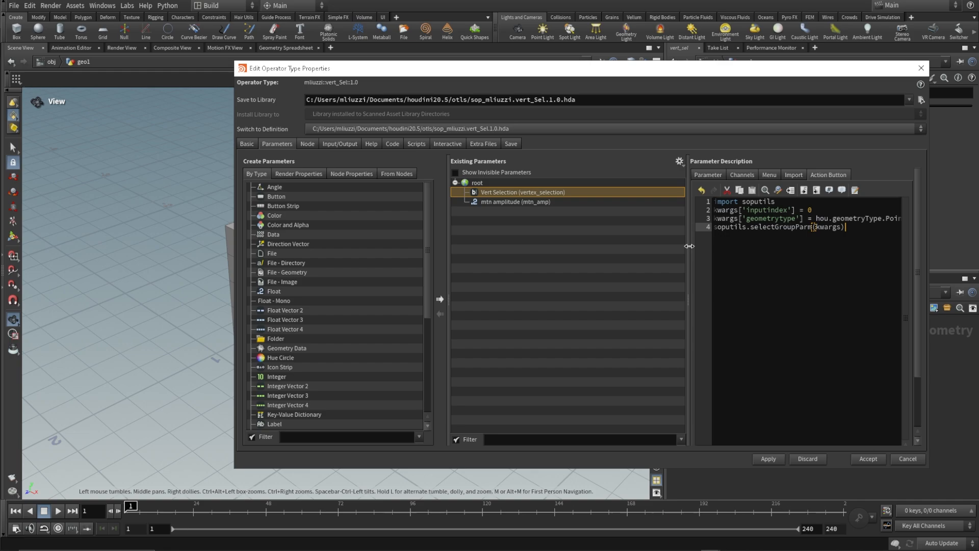
drag(689, 245, 619, 246)
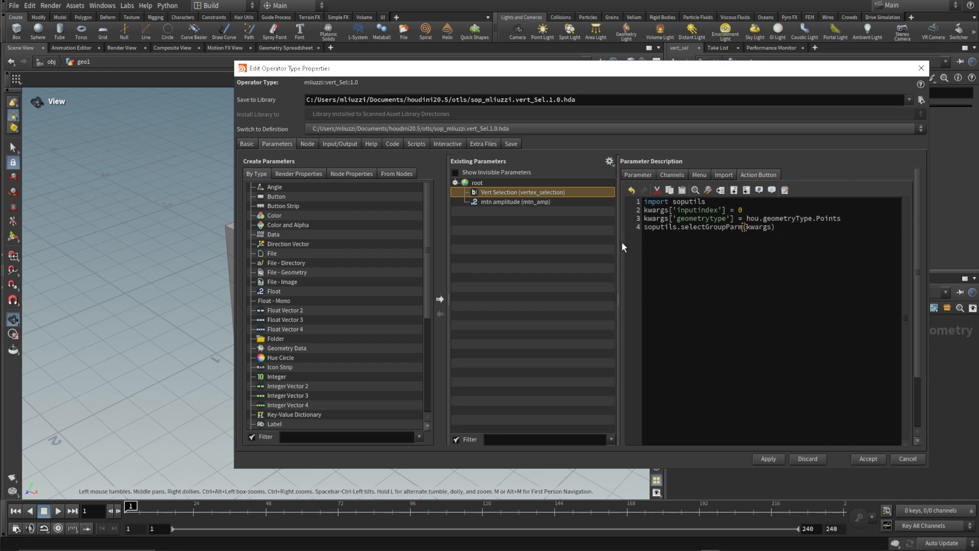
click(769, 459)
Add a tag named script_action_icon with the value BUTTONS_reselect to the Vert Selection parameter and apply it.
click(638, 175)
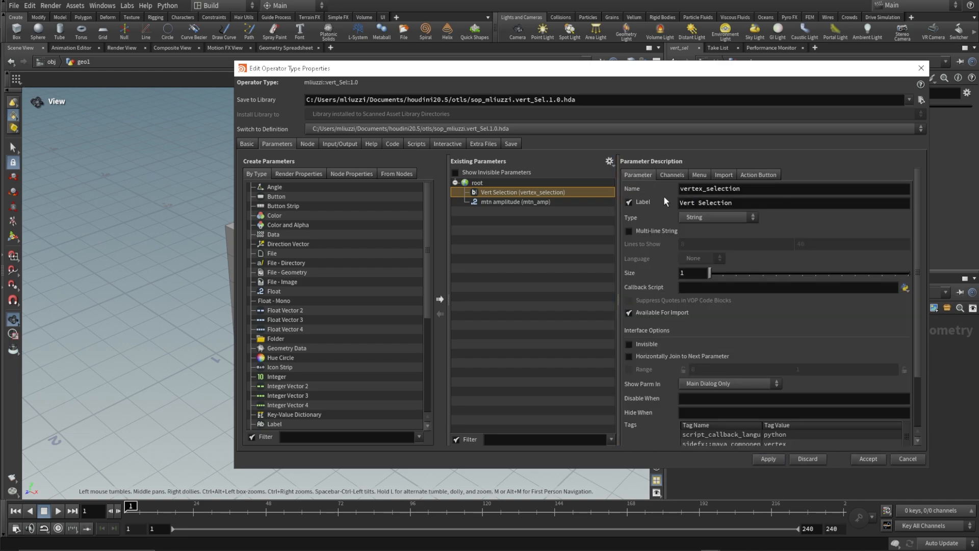
scroll(775, 325, down, 5)
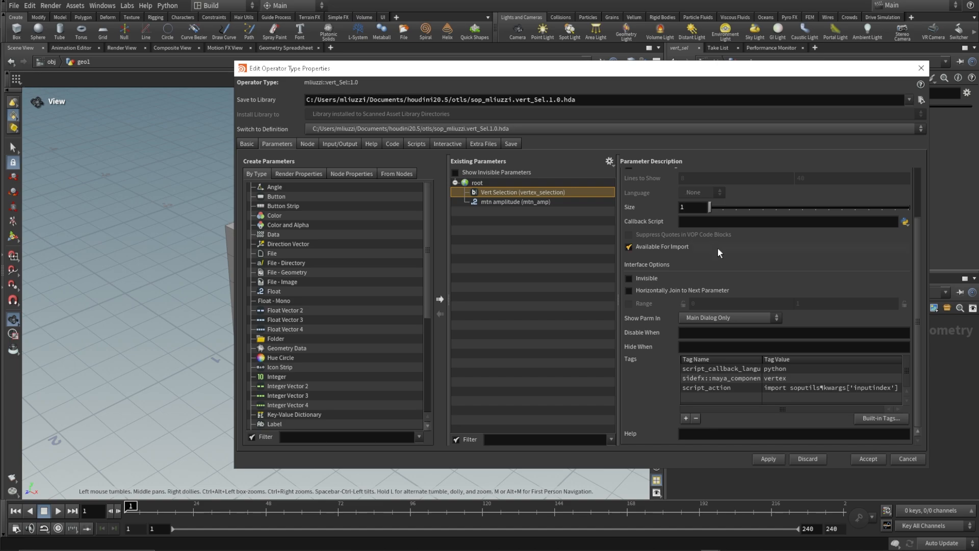
drag(862, 70, 638, 82)
click(470, 407)
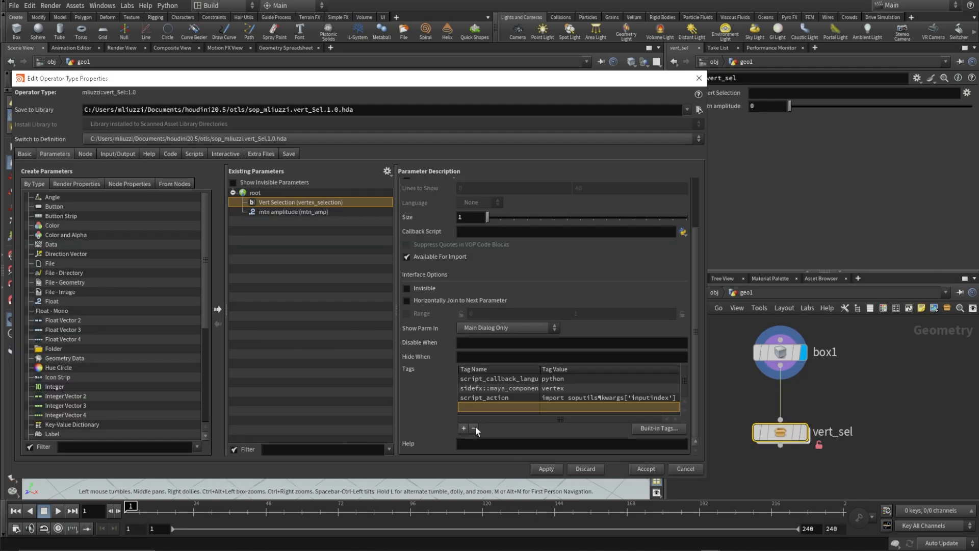
click(475, 429)
click(463, 428)
double_click(485, 407)
text(sc)
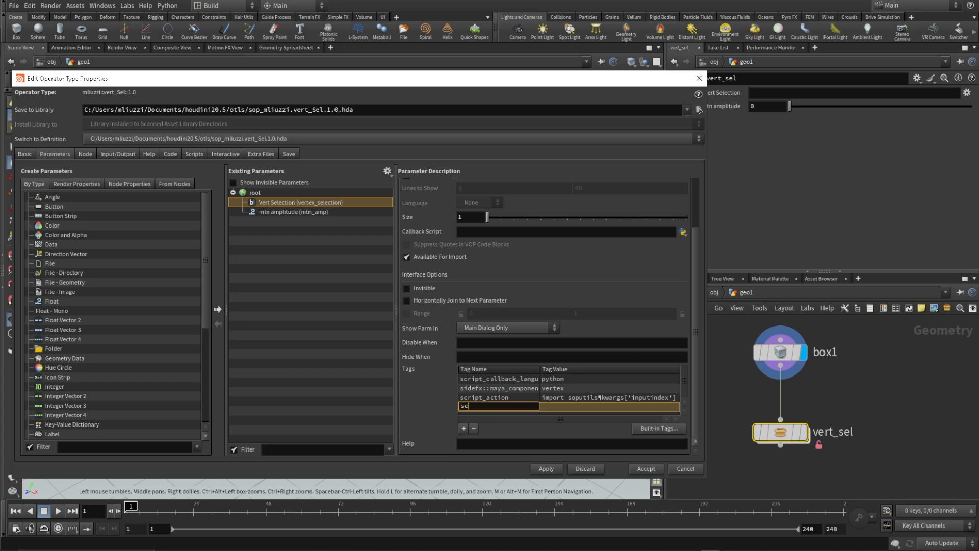
text(ript_action_icon)
key(Tab)
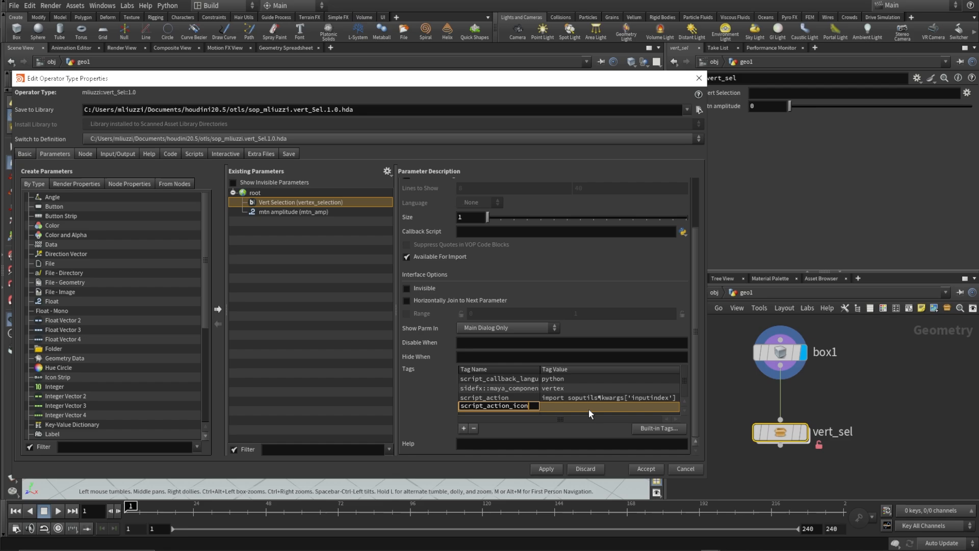
text(B)
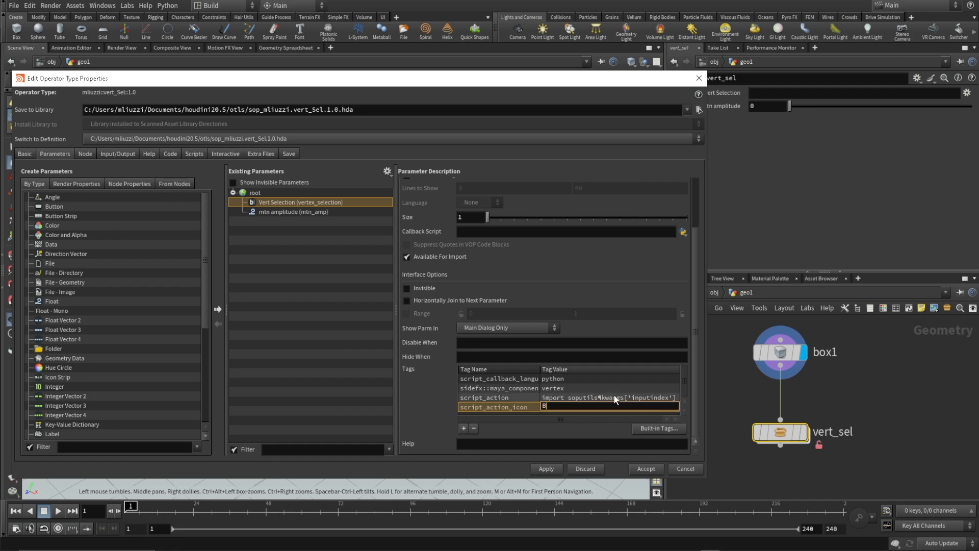
text(UTTONS_reselect)
click(548, 473)
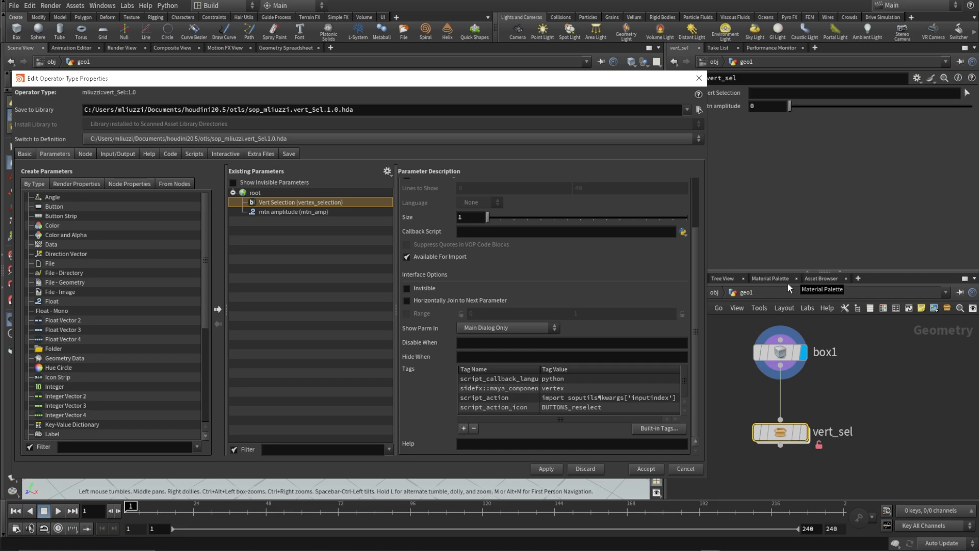
Accept the operator type properties and save the Vert sel asset.
click(643, 468)
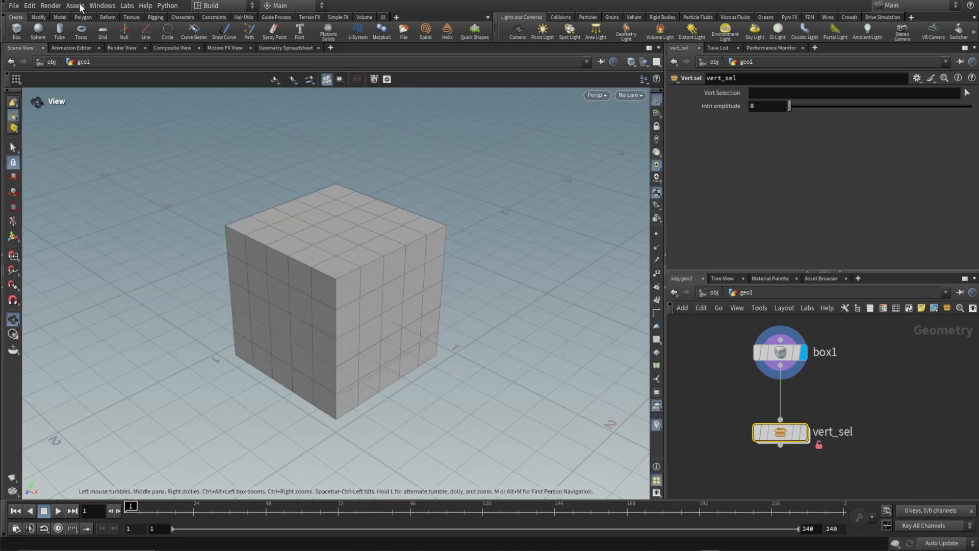
click(102, 6)
mouse_move(75, 5)
mouse_move(141, 69)
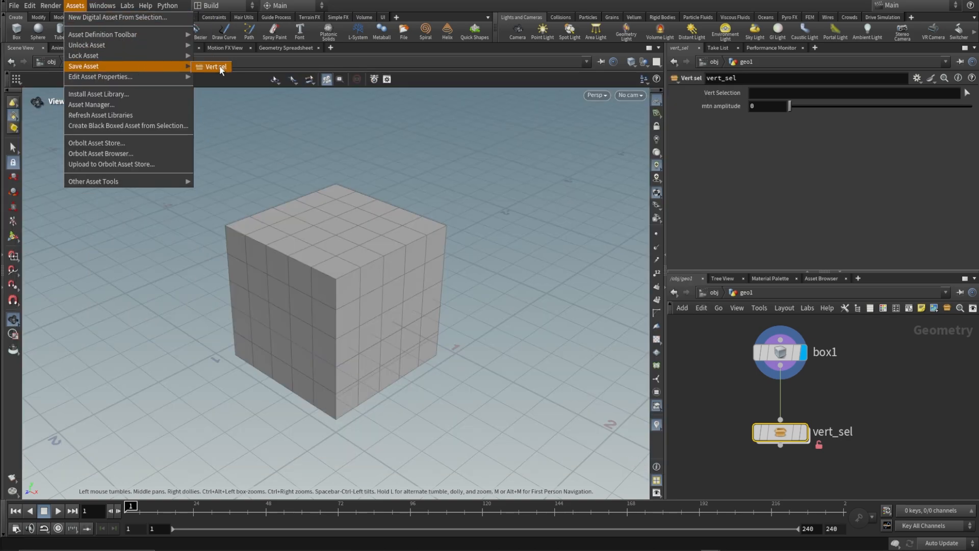
click(217, 67)
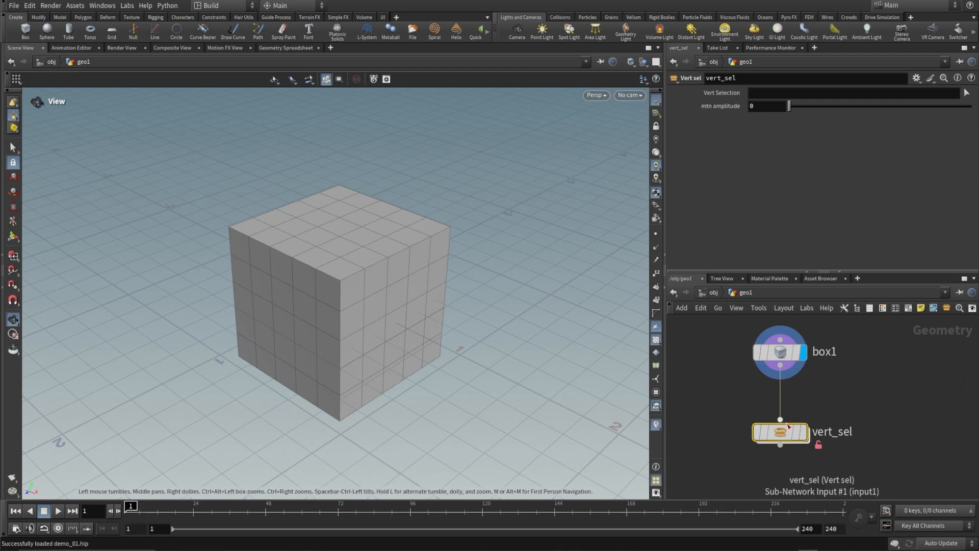
Copy the asset's Vert Selection parameter and paste it as a relative reference into the Base Group of group1 inside vert_sel.
right_click(724, 92)
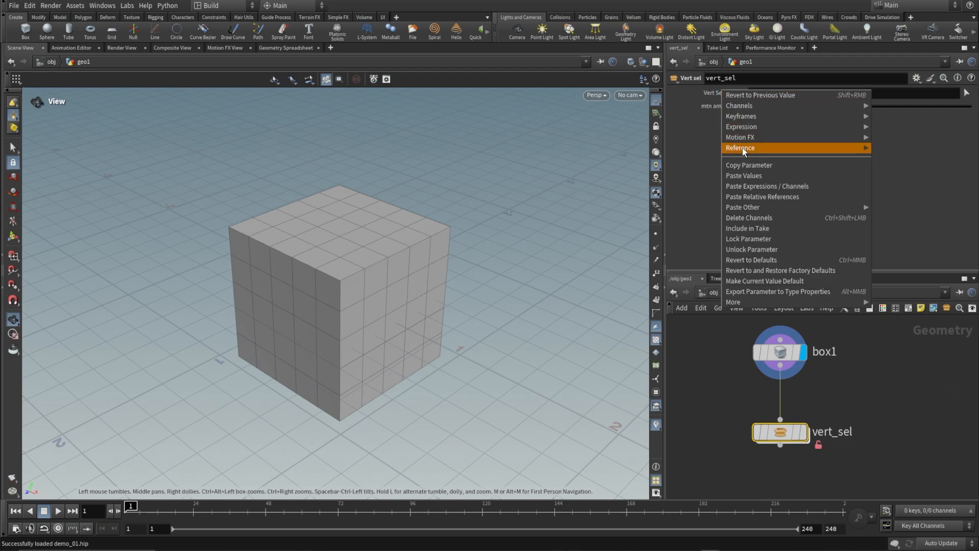
click(760, 164)
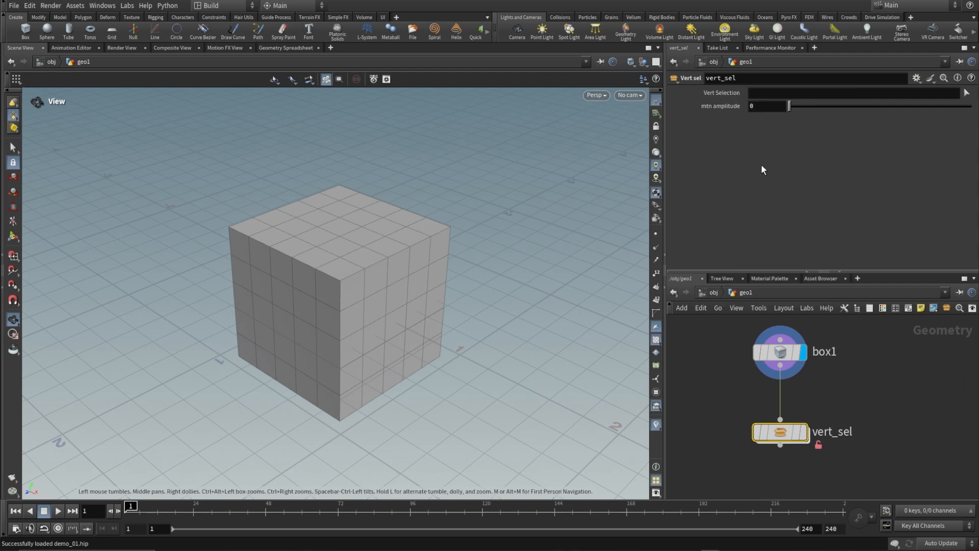
double_click(782, 435)
click(823, 381)
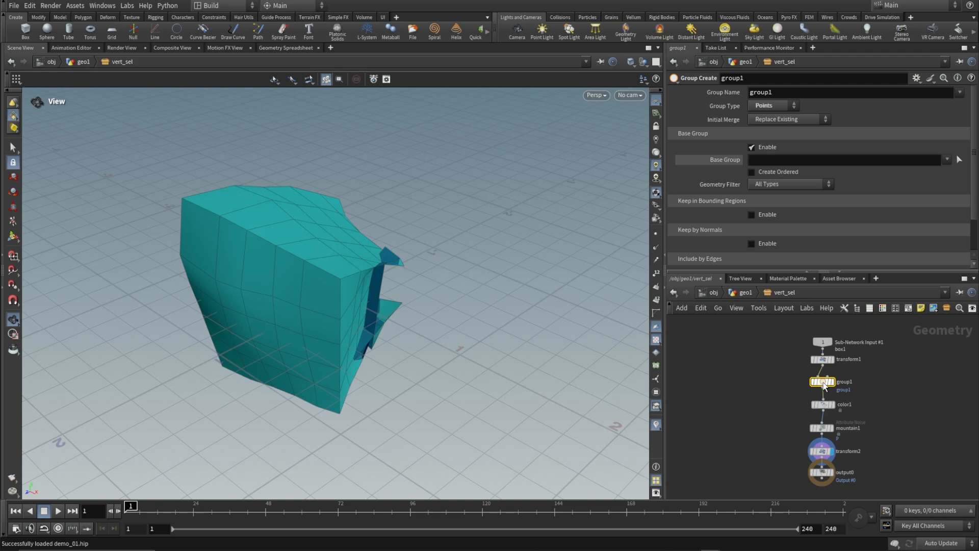
mouse_move(834, 386)
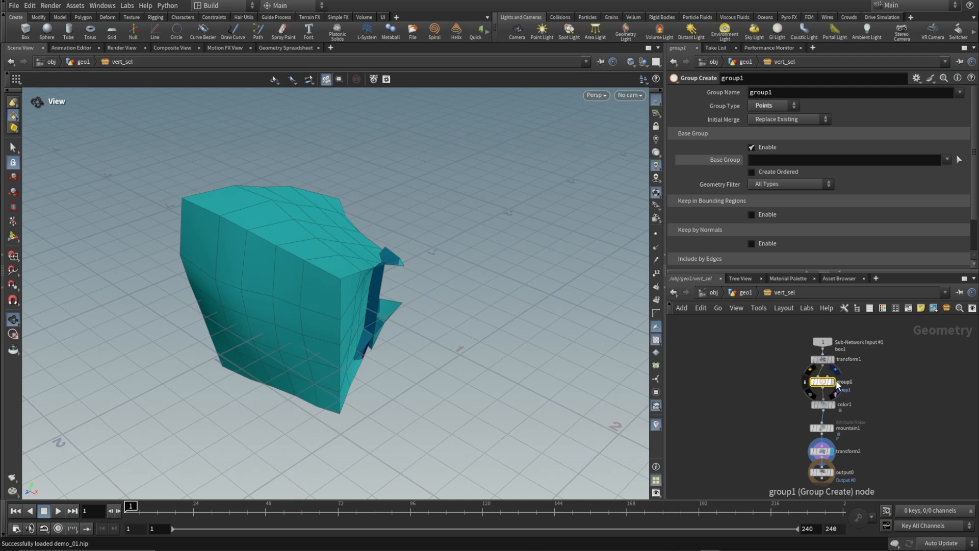
right_click(728, 163)
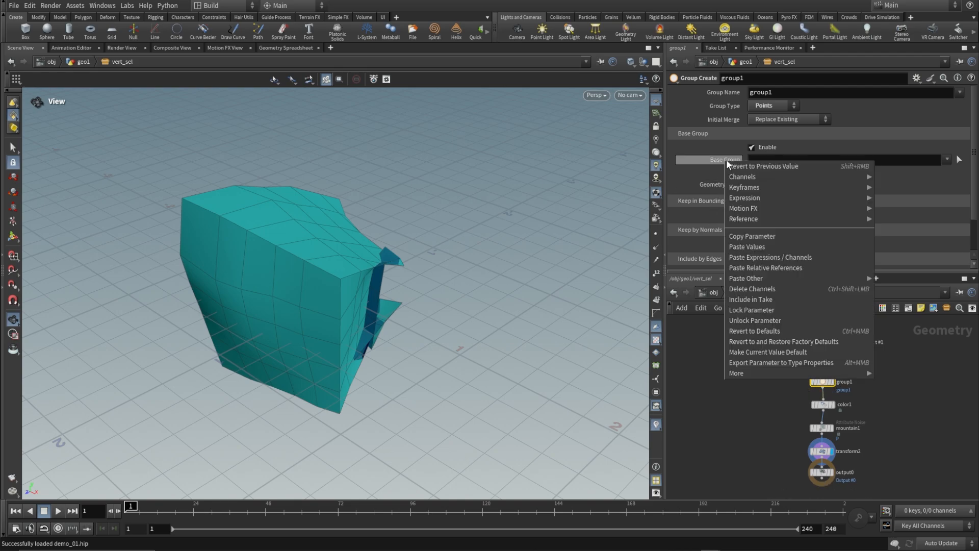
click(766, 268)
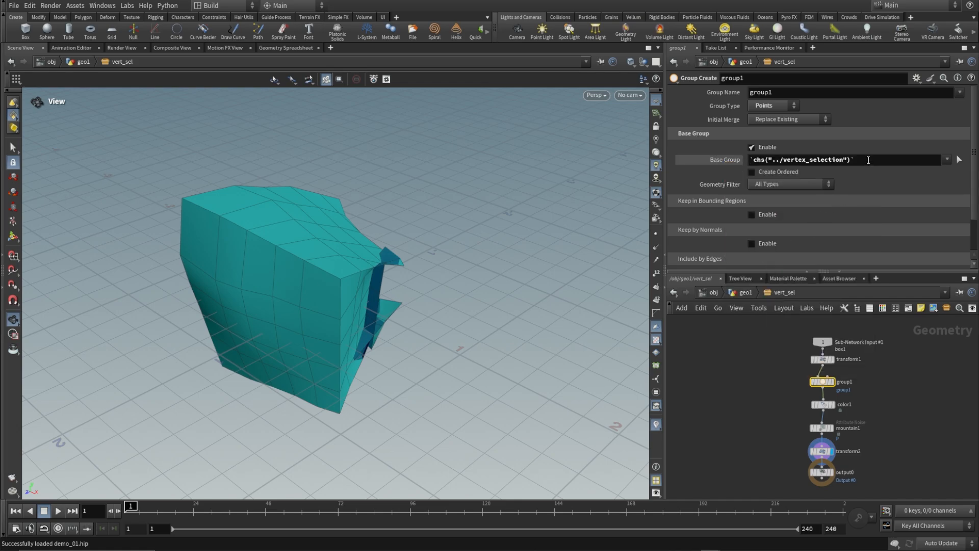
Convert group1's Base Group reference to the Hscript expression chs("../vertex_selection") without backticks and apply it.
click(869, 160)
click(753, 159)
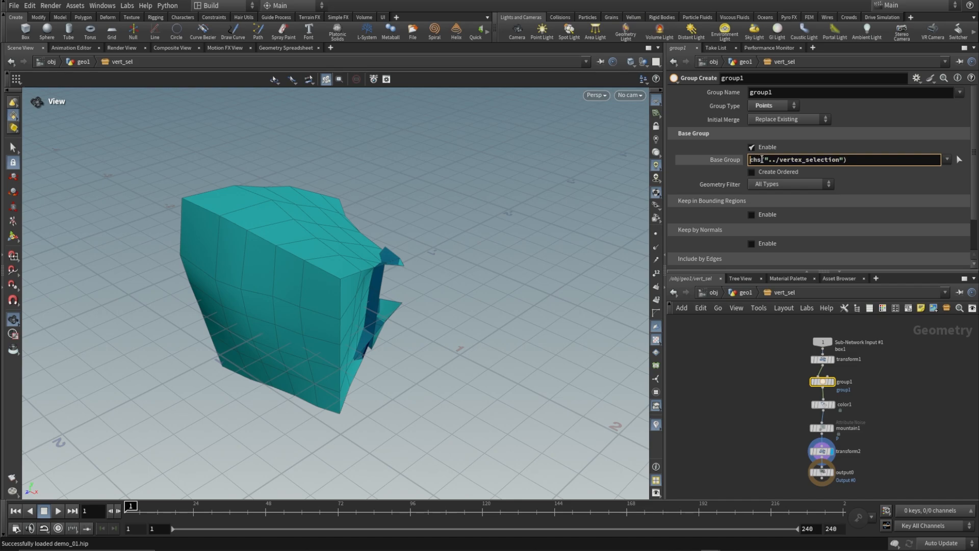
key(alt+e)
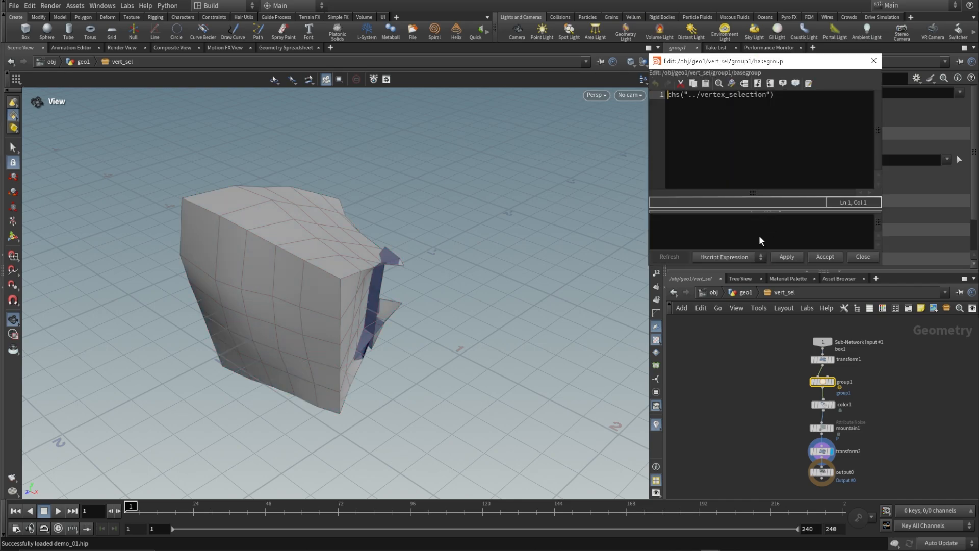
drag(786, 66, 803, 81)
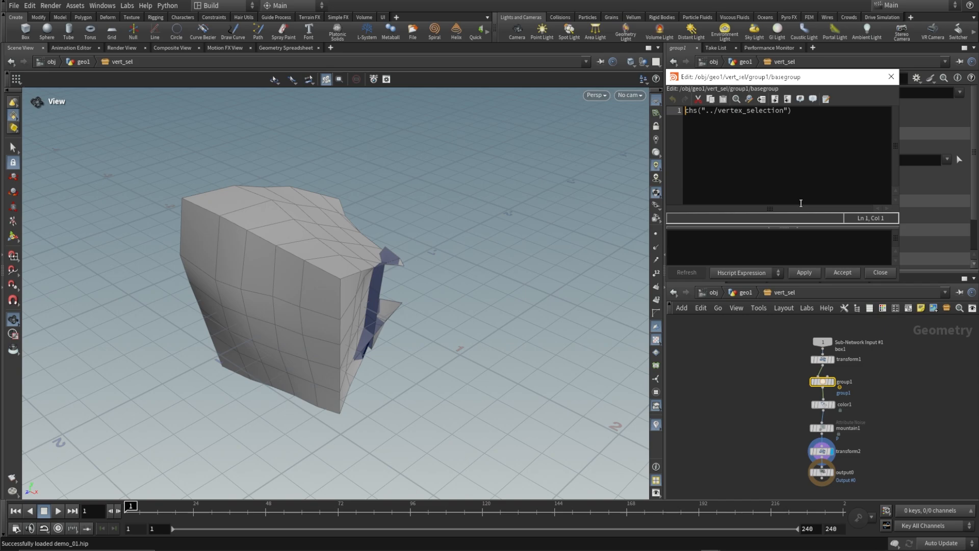
click(741, 275)
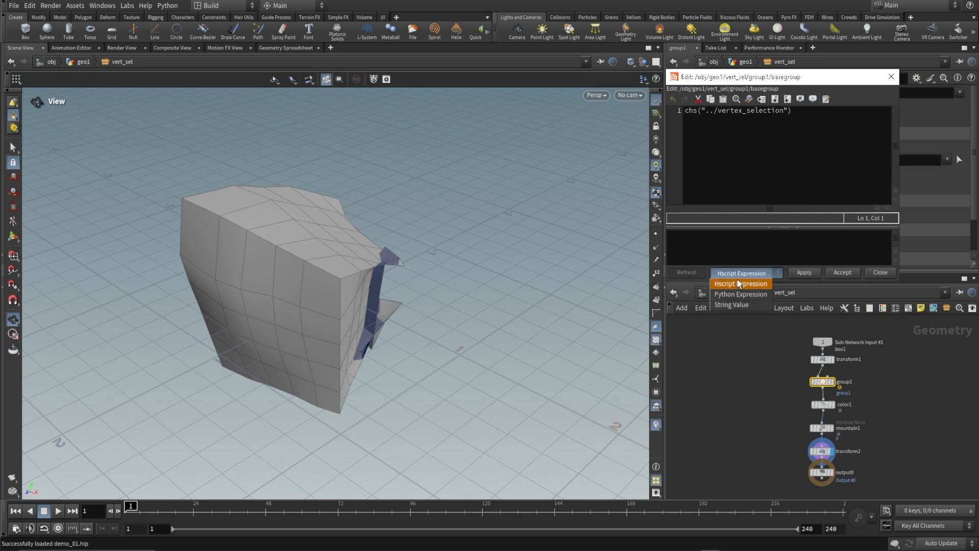
click(738, 284)
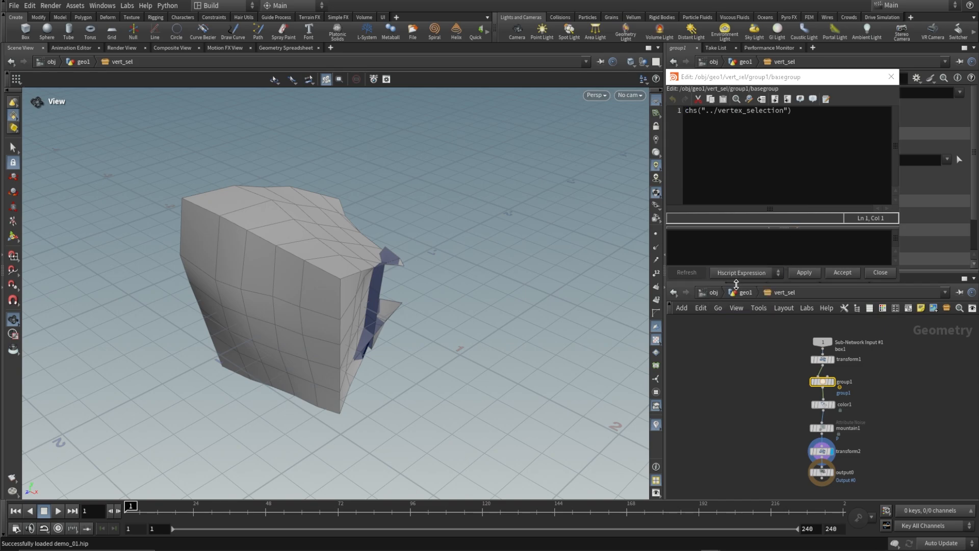
drag(818, 79, 836, 193)
click(822, 386)
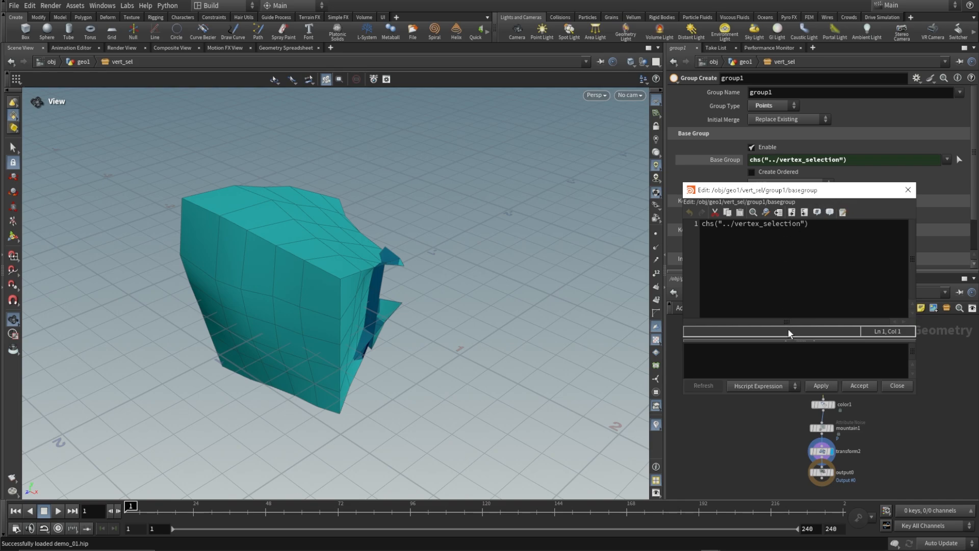
click(891, 386)
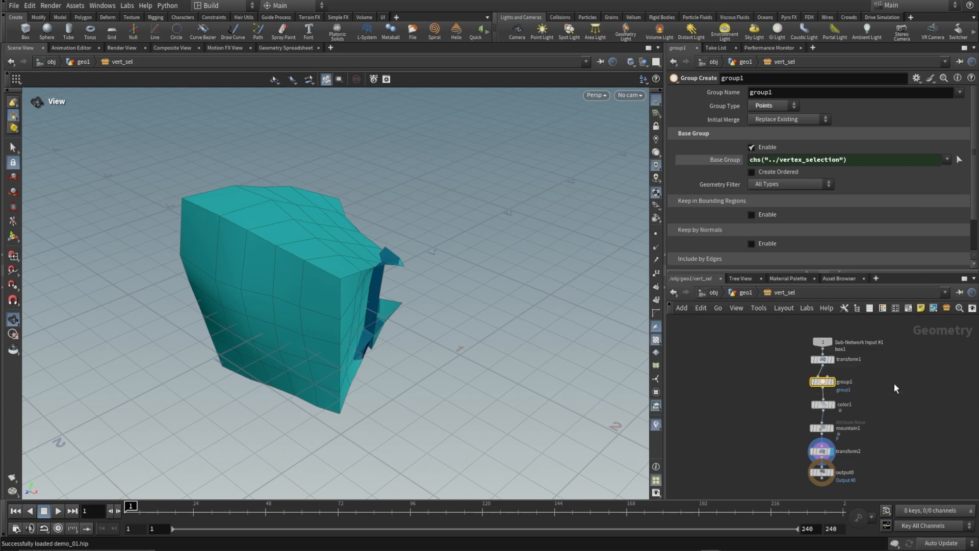
Copy the asset's mtn amplitude parameter and paste it as a relative reference into the Amplitude of mountain1 inside vert_sel.
click(744, 292)
right_click(717, 104)
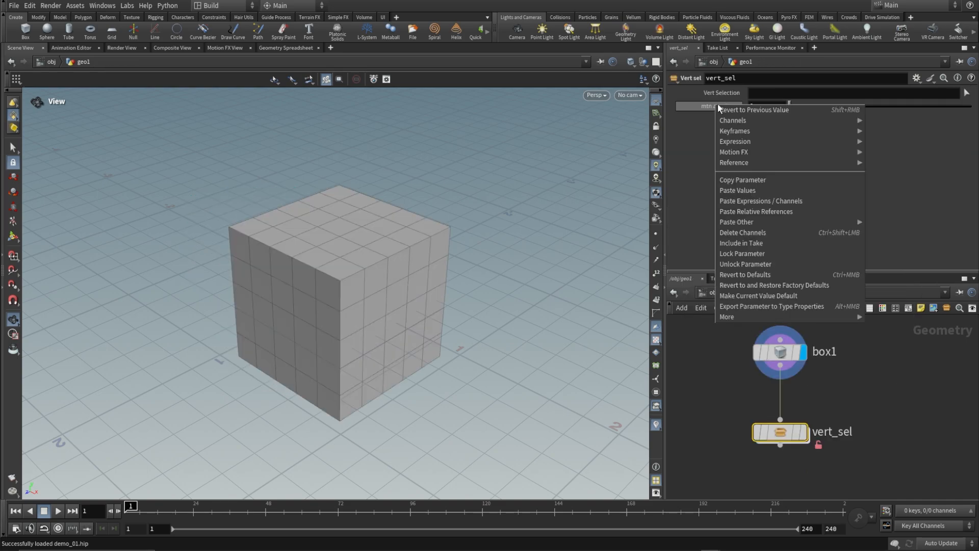
click(745, 179)
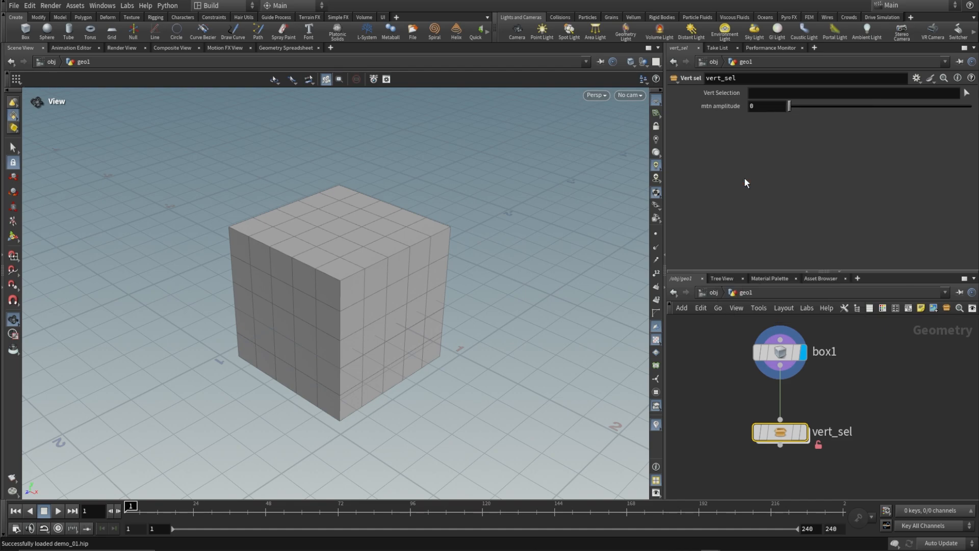
double_click(779, 433)
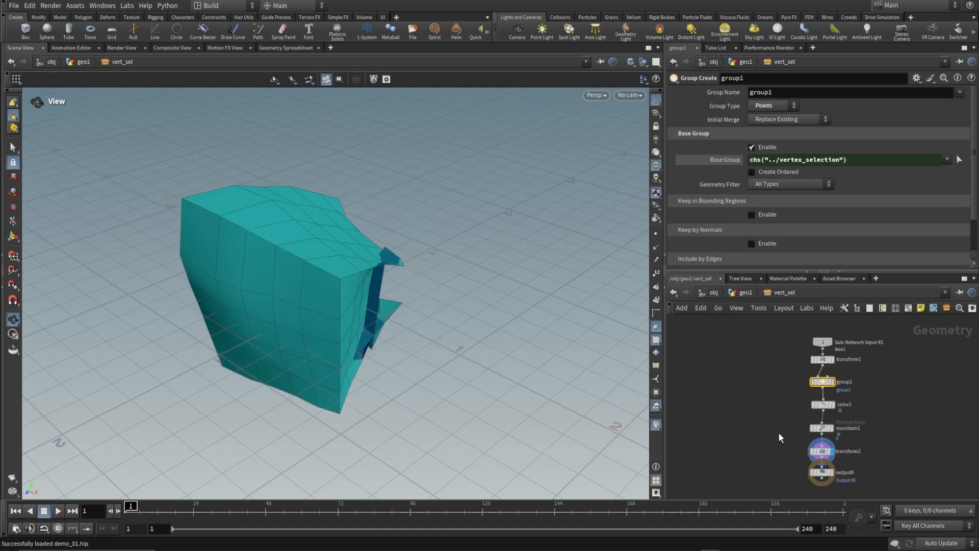
click(816, 428)
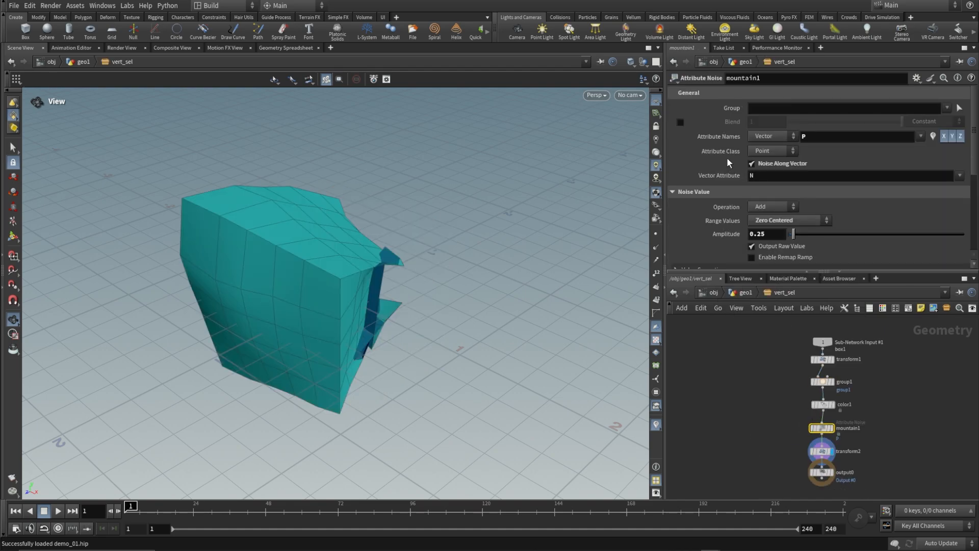
right_click(723, 236)
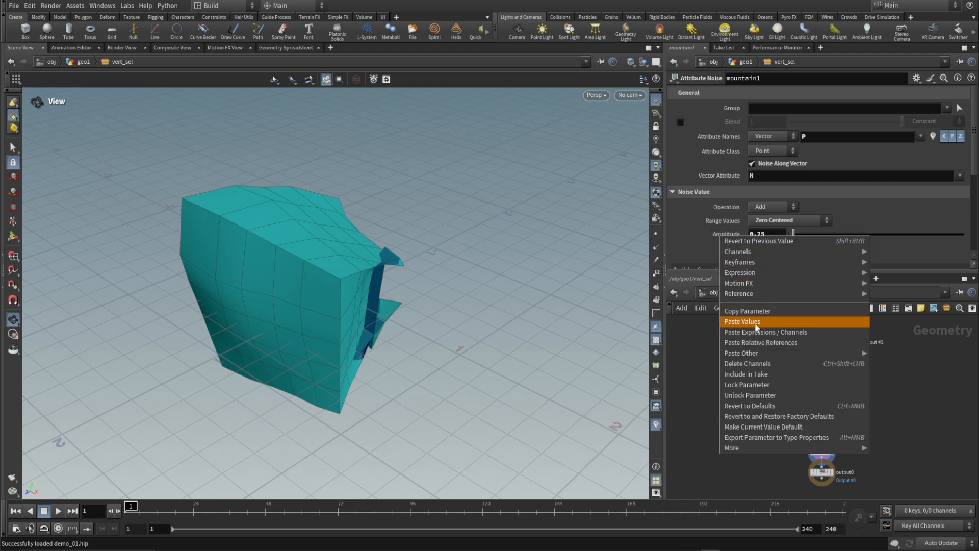
click(773, 343)
Set mountain1's noise pattern Element Size to 0.01.
scroll(734, 188, down, 5)
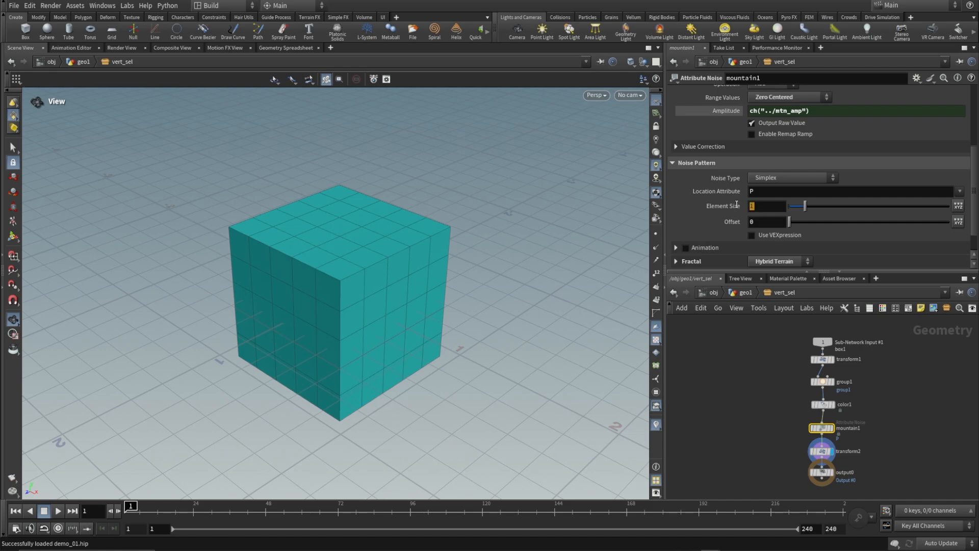
text(0.0)
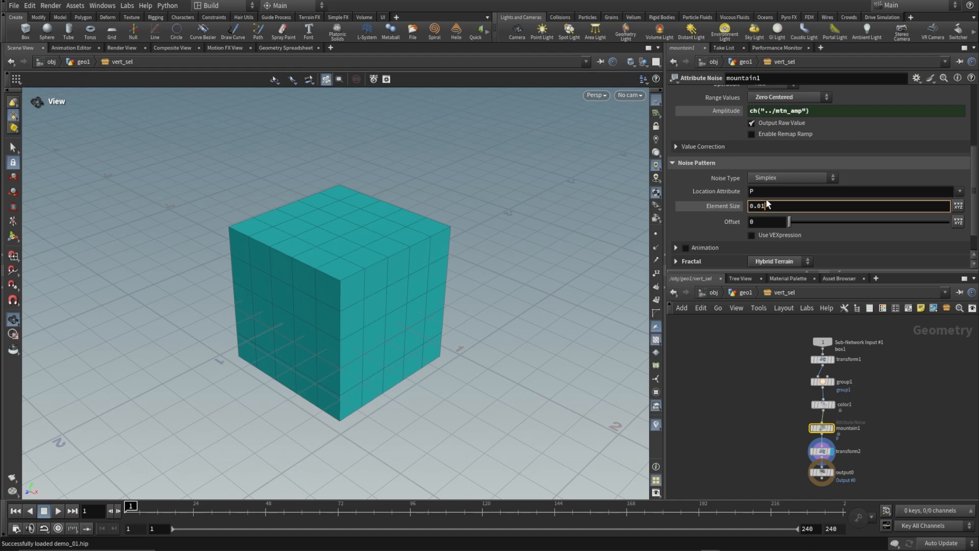
text(1)
key(Return)
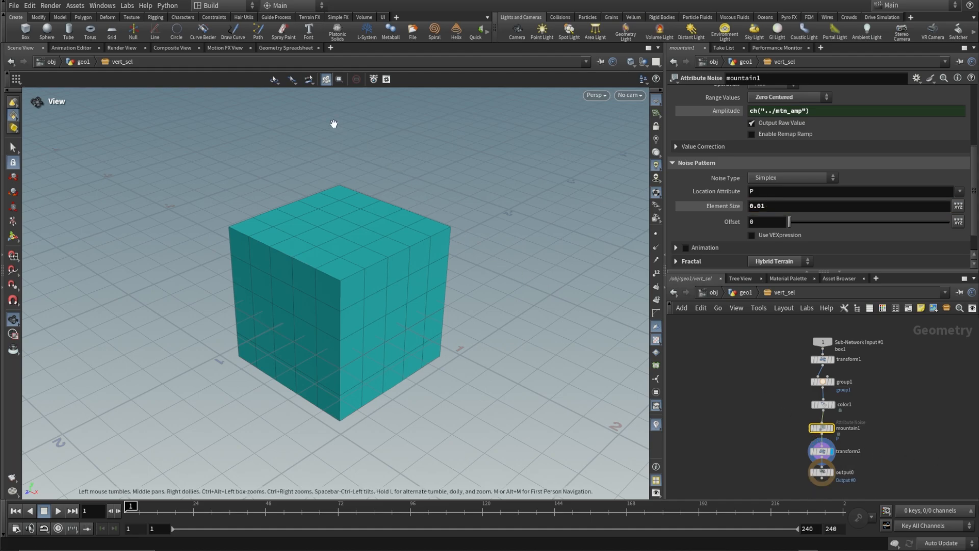
Set the mtn amplitude parameter's range maximum to 0.1 in the asset's operator type properties and accept the change.
click(76, 6)
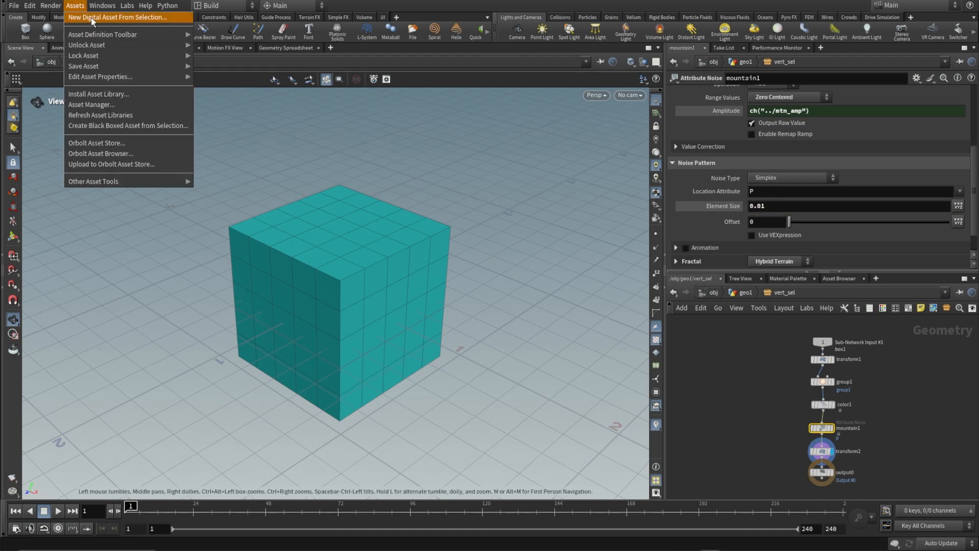
mouse_move(159, 79)
click(220, 87)
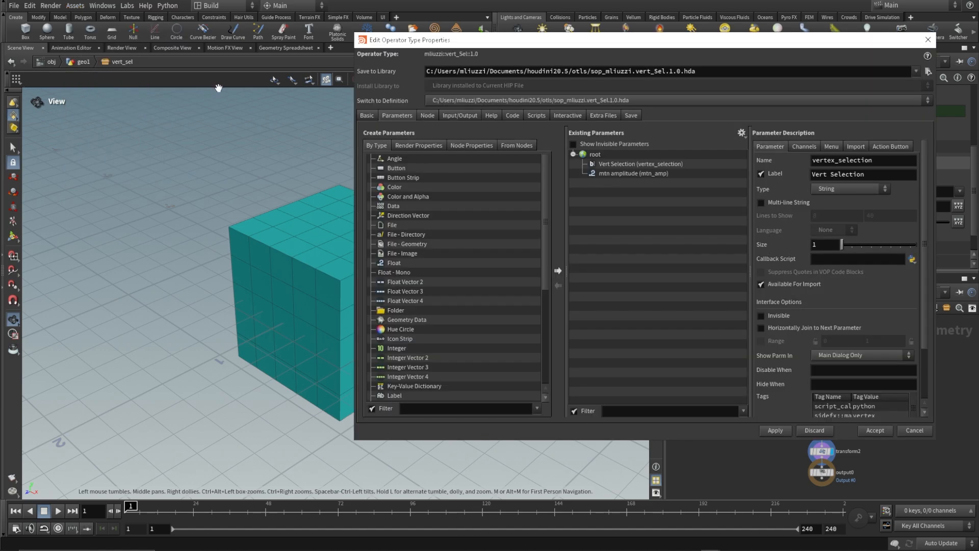
click(660, 174)
double_click(876, 312)
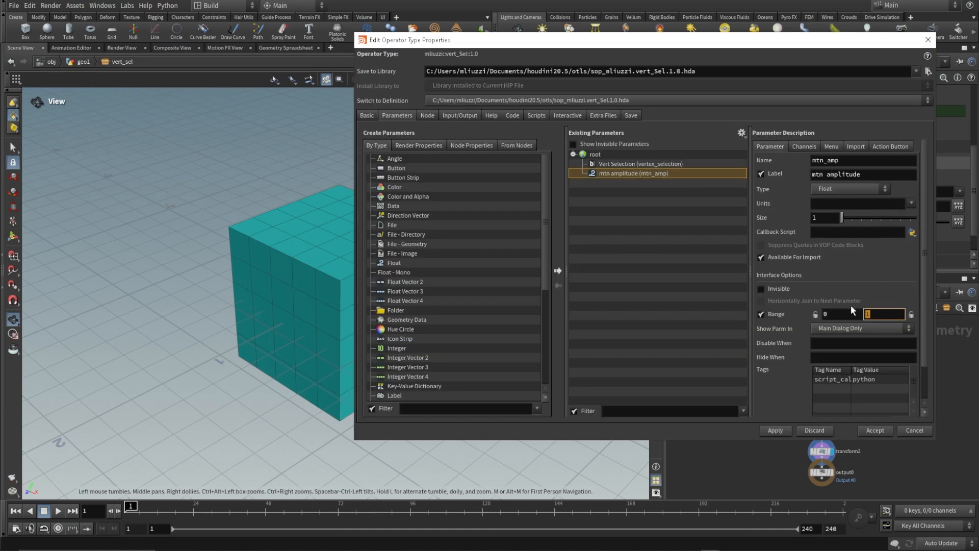
text(.1)
key(Return)
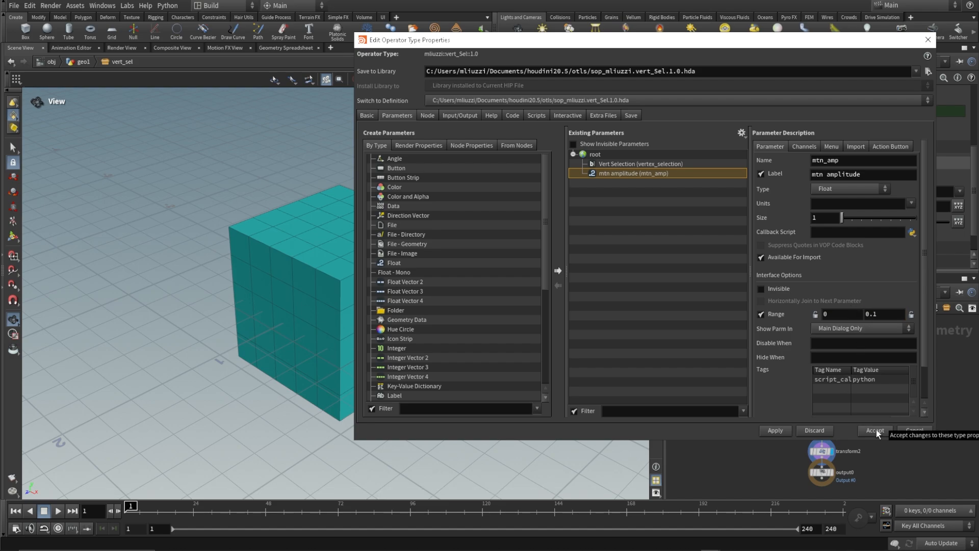
click(876, 431)
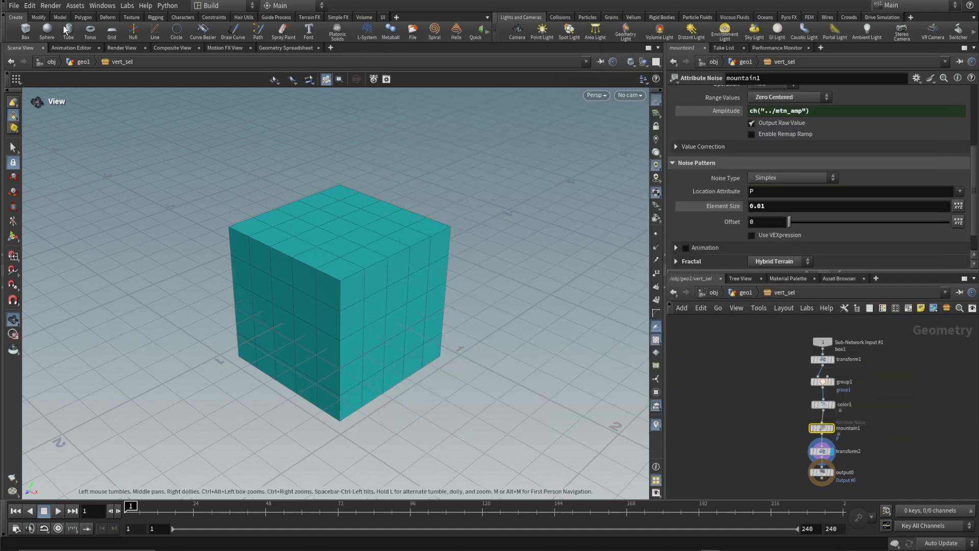
Save the Vert sel digital asset with its updated parameters and internal nodes.
click(77, 7)
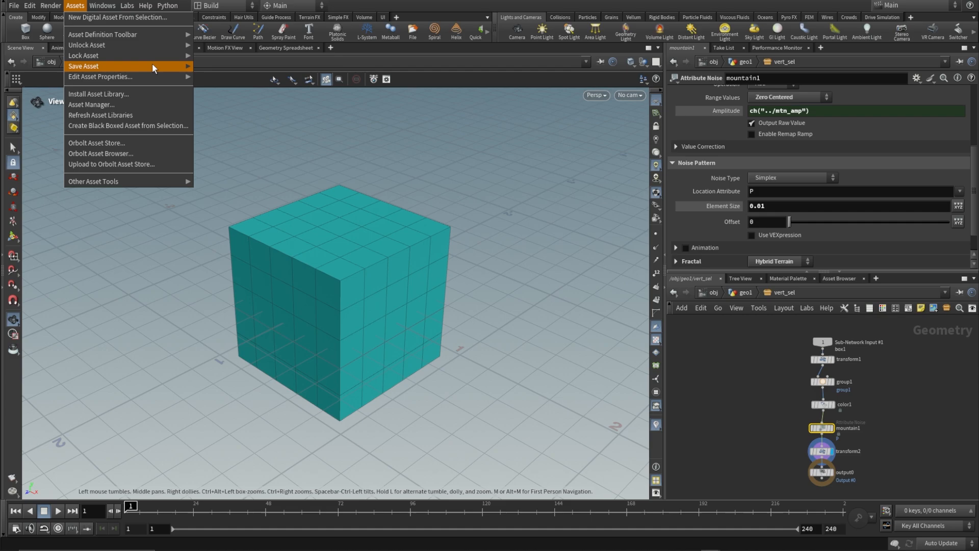
mouse_move(172, 66)
click(213, 75)
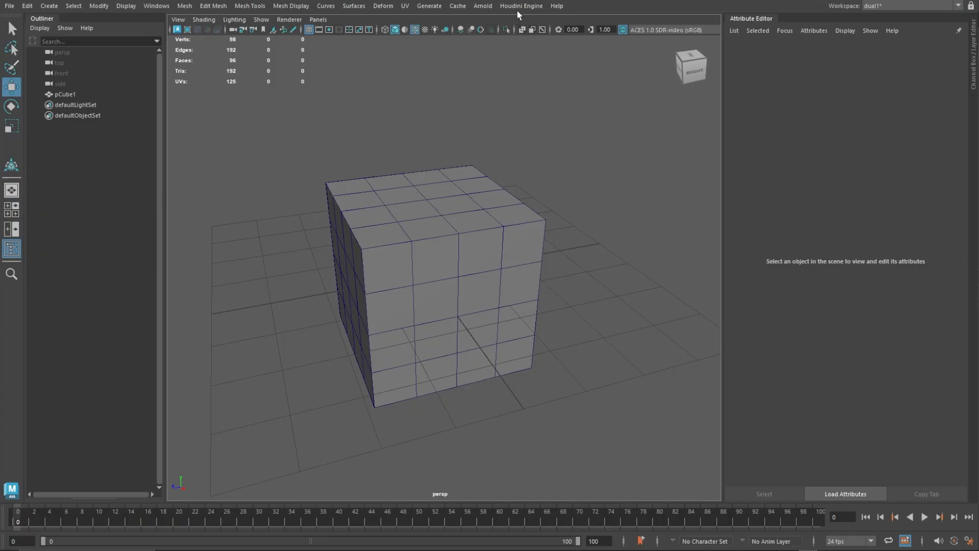
Switch to Maya, load the vert_Sel 1.0 HDA from the otls folder through Houdini Engine and pin its attributes in the Attribute Editor.
click(519, 6)
click(529, 28)
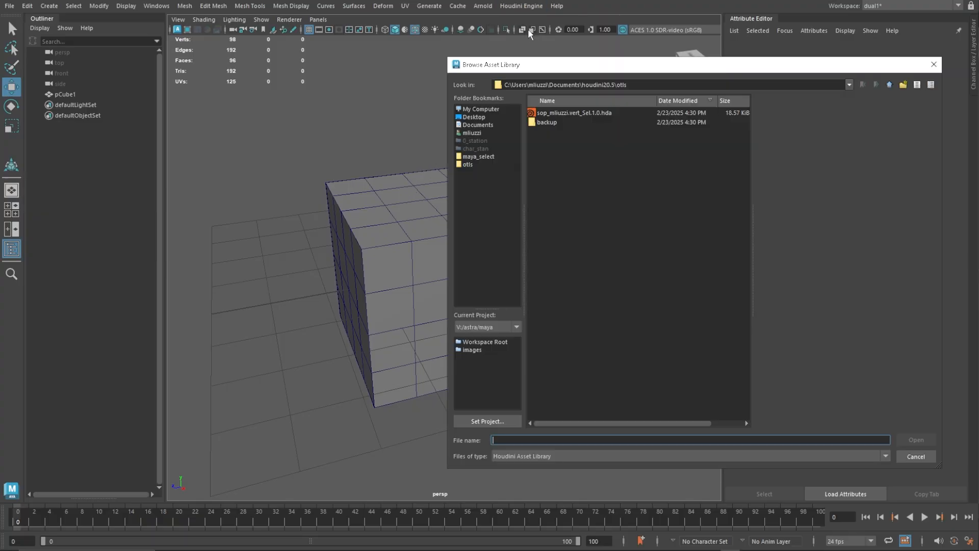
double_click(572, 113)
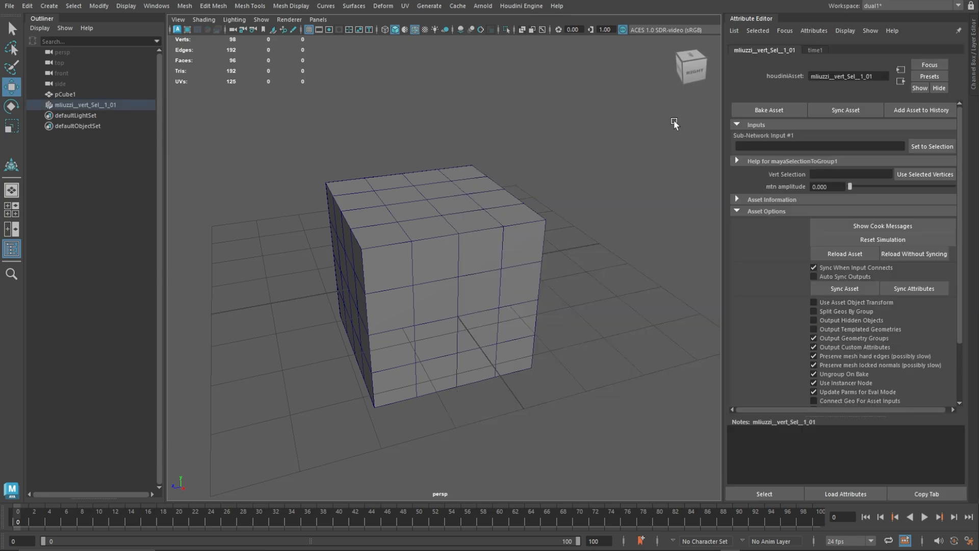
click(959, 31)
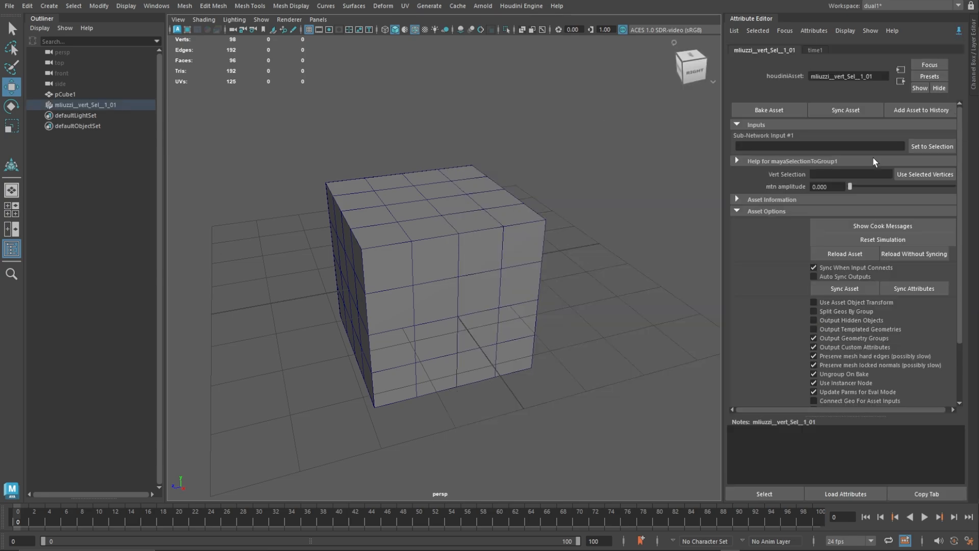
Set pCube1 as the asset's Sub-Network Input #1 and move the asset's output cube beside the original cube.
click(456, 194)
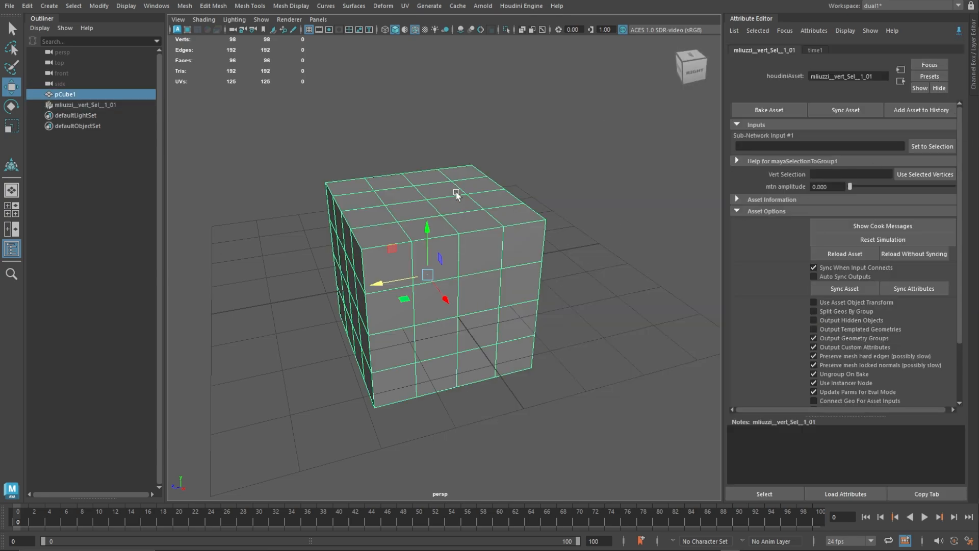
click(932, 147)
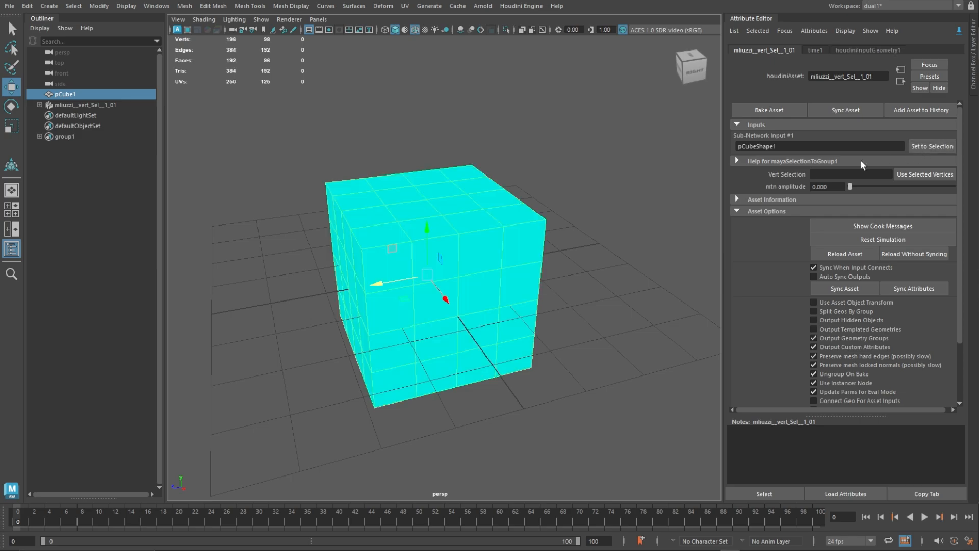
click(88, 105)
drag(362, 288, 417, 282)
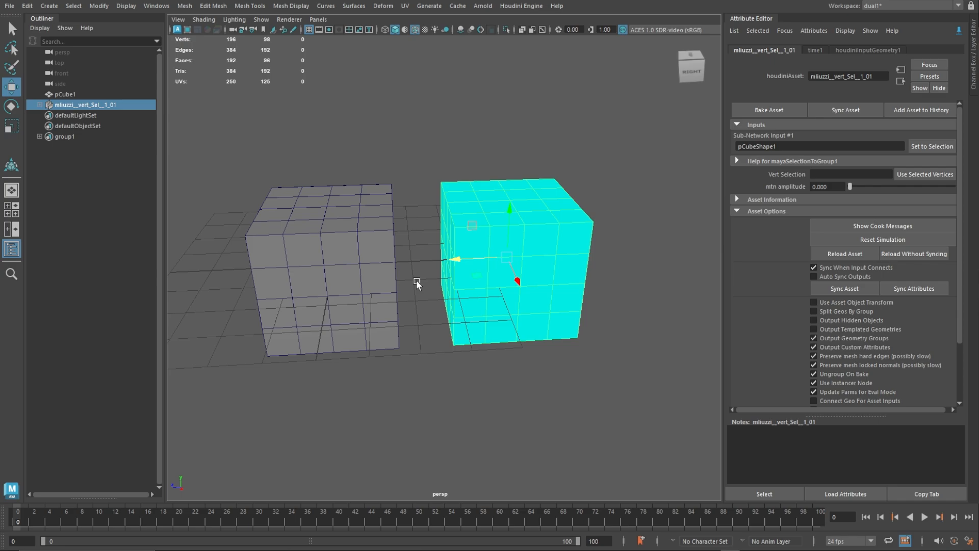
alt+right_drag(417, 282, 473, 300)
click(427, 113)
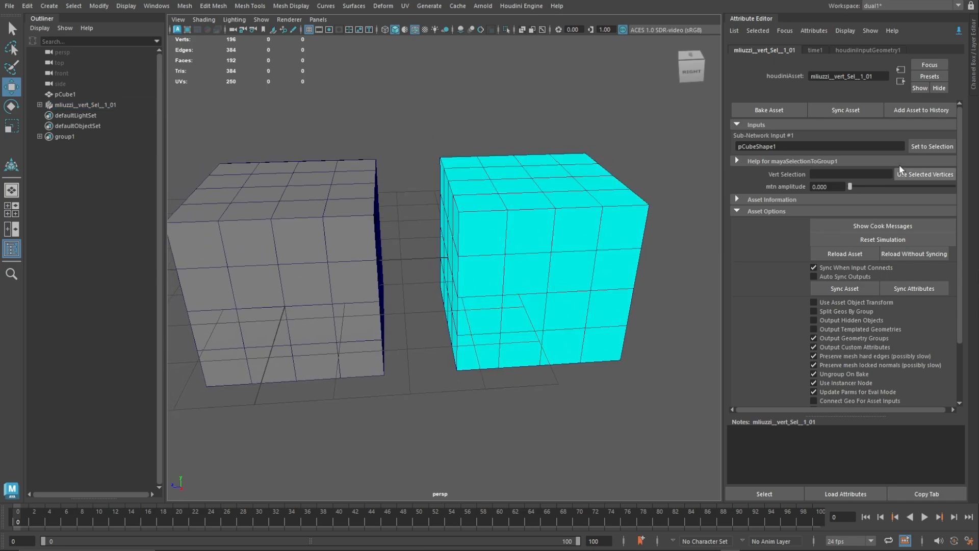
Select the ten vertices around one upper edge of the asset's output cube and assign them to the Vert Selection parameter.
drag(851, 188, 827, 183)
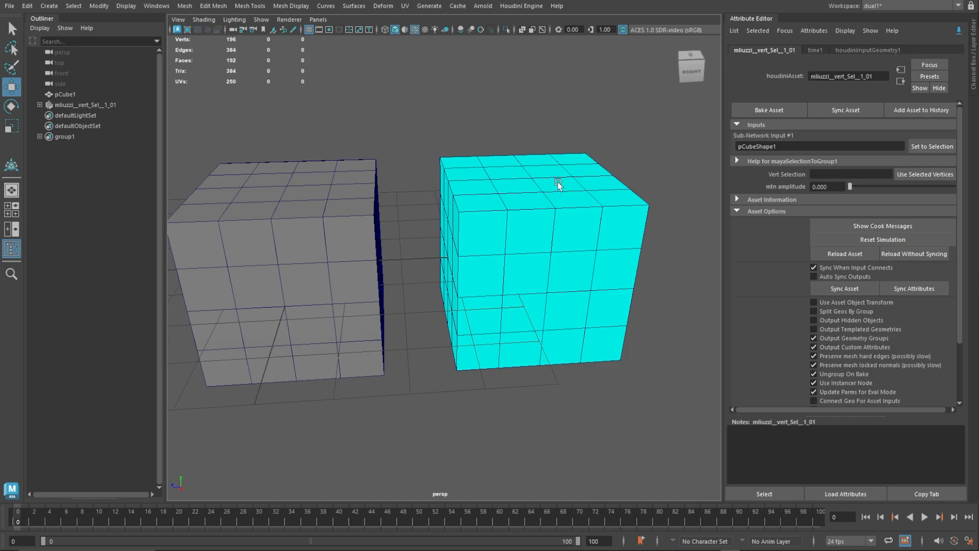
right_drag(500, 177, 462, 176)
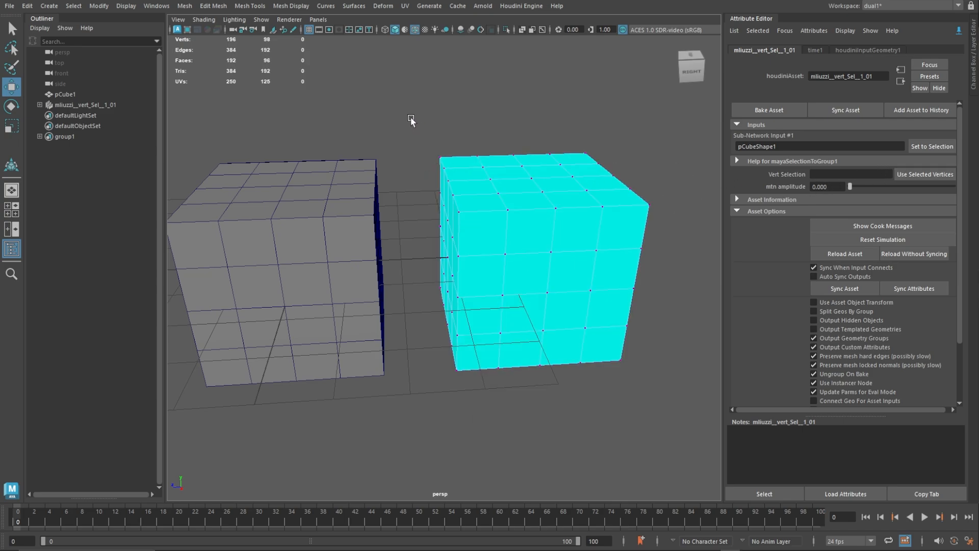
drag(407, 113, 502, 201)
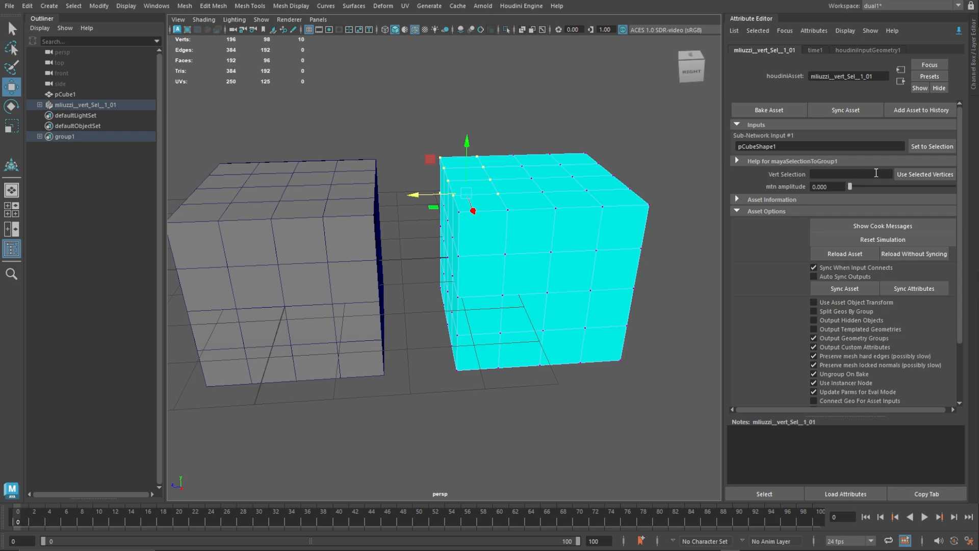
click(923, 176)
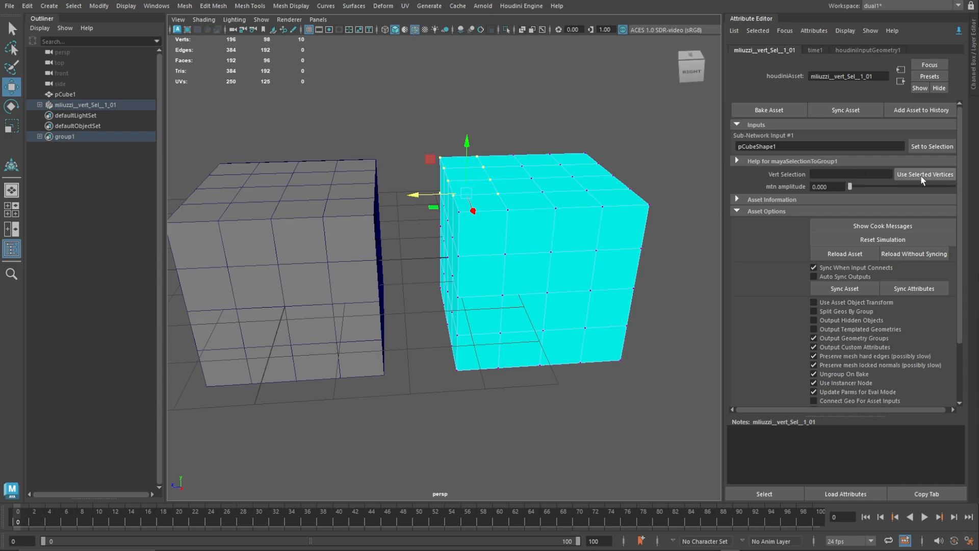
click(922, 177)
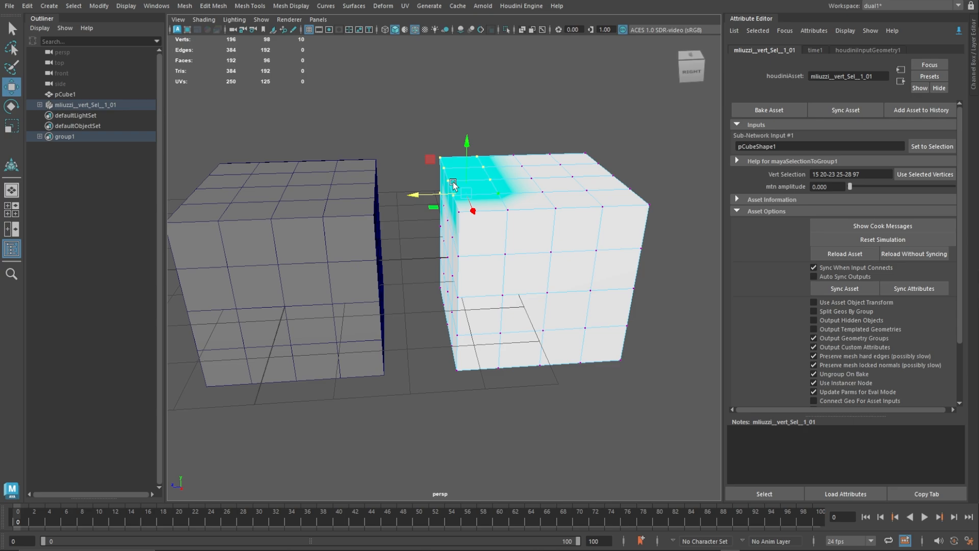
mouse_move(537, 178)
alt+mouse_down()
mouse_move(722, 185)
mouse_move(732, 194)
mouse_move(689, 188)
alt+mouse_up()
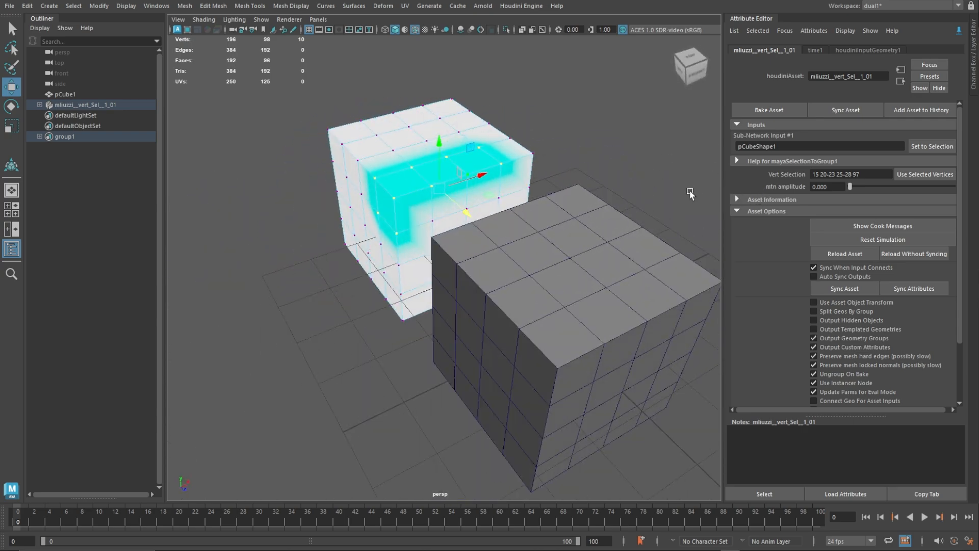
Test small mtn amplitude values, such as 0.001, on the asset's selected vertices and inspect the deformed cube from the side.
drag(849, 188, 823, 186)
alt+right_drag(481, 153, 514, 262)
alt+drag(484, 240, 350, 212)
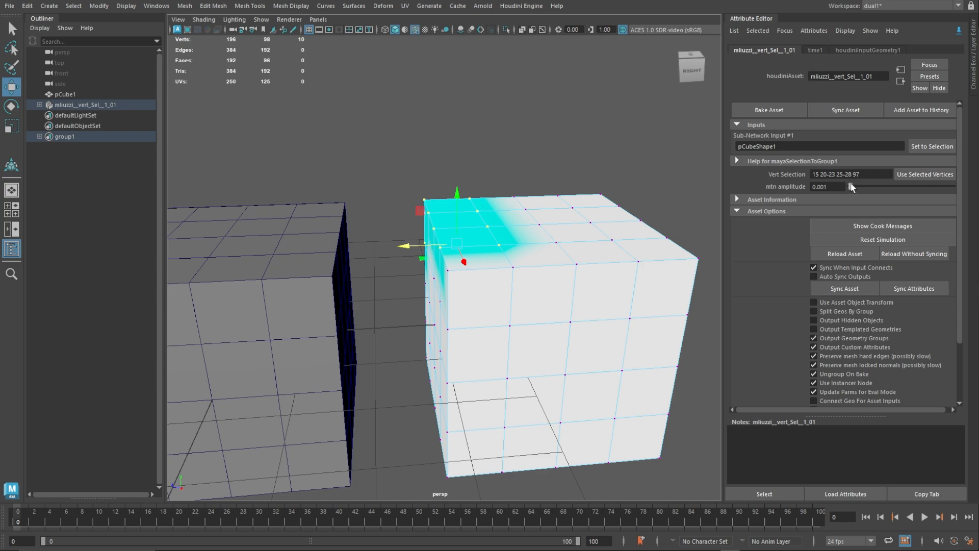
drag(851, 185, 846, 184)
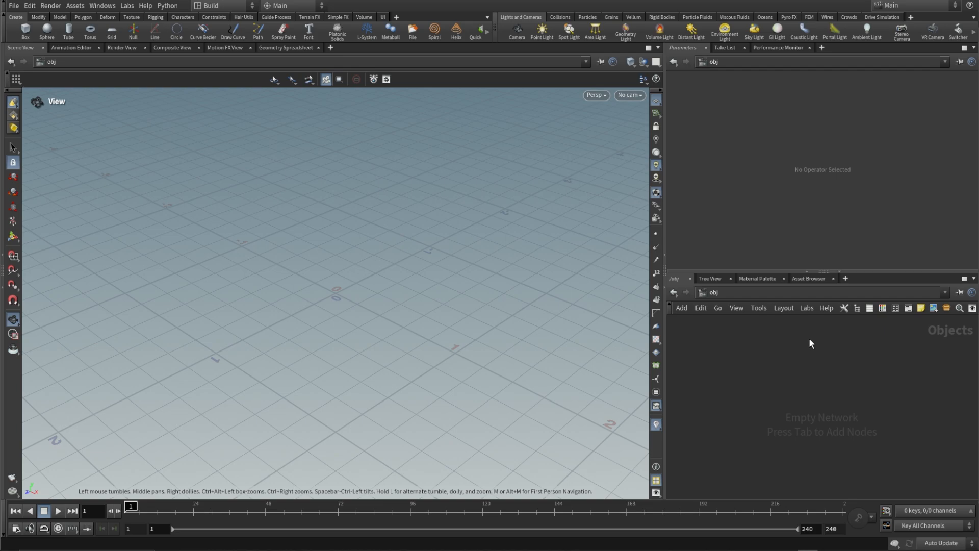
Switch to Houdini, add a Geometry object to the empty object network and enter it.
key(Tab)
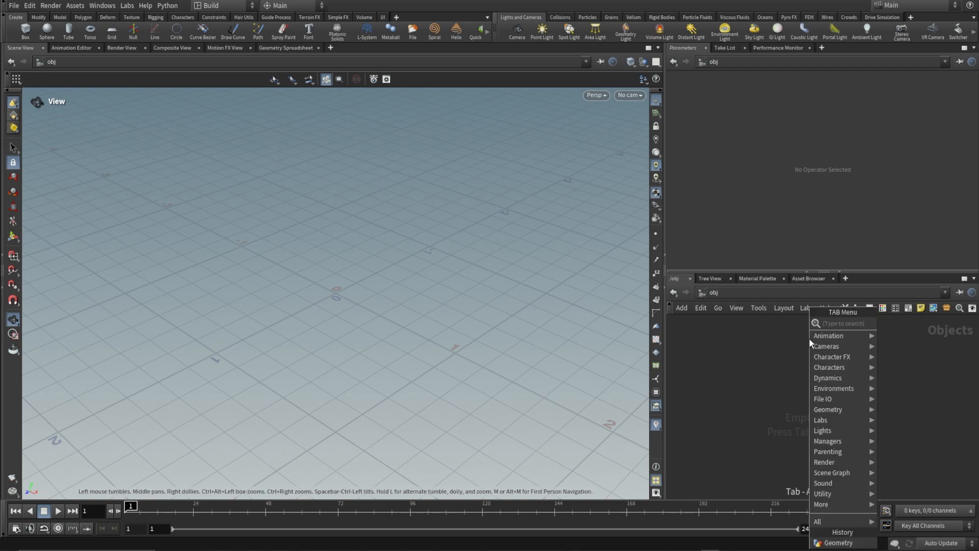
text(geo)
key(Return)
click(809, 339)
key(Return)
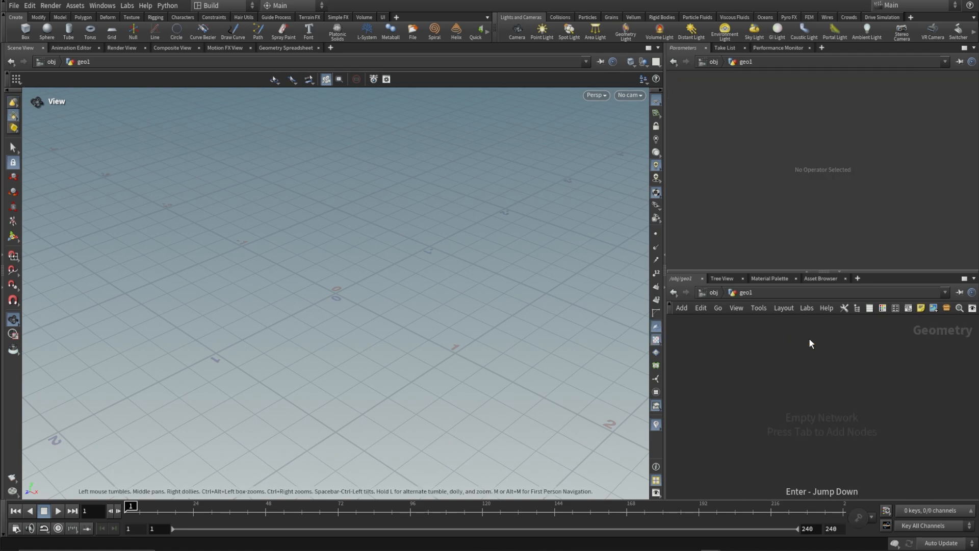
Add a Box node and set its axis divisions to 6 in all three directions.
key(Tab)
text(box)
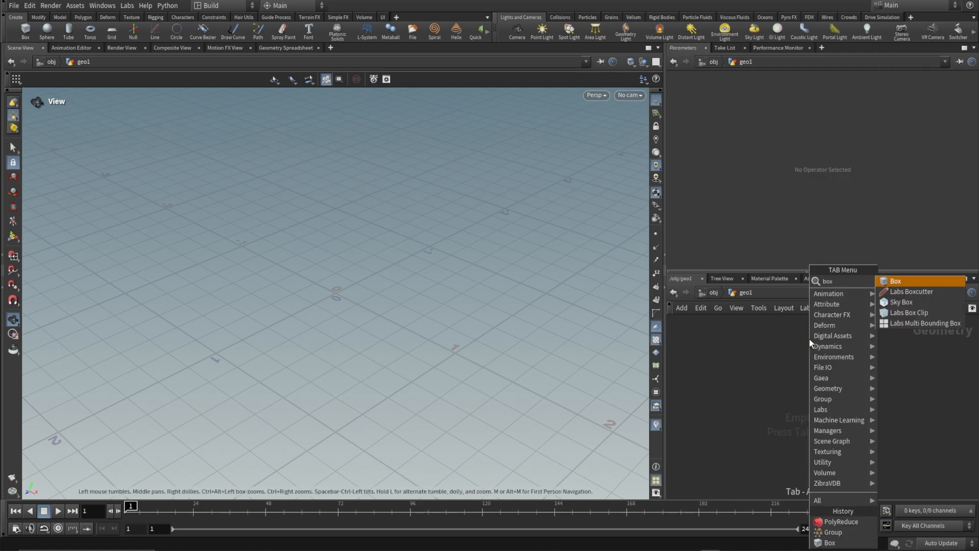
key(Return)
click(809, 337)
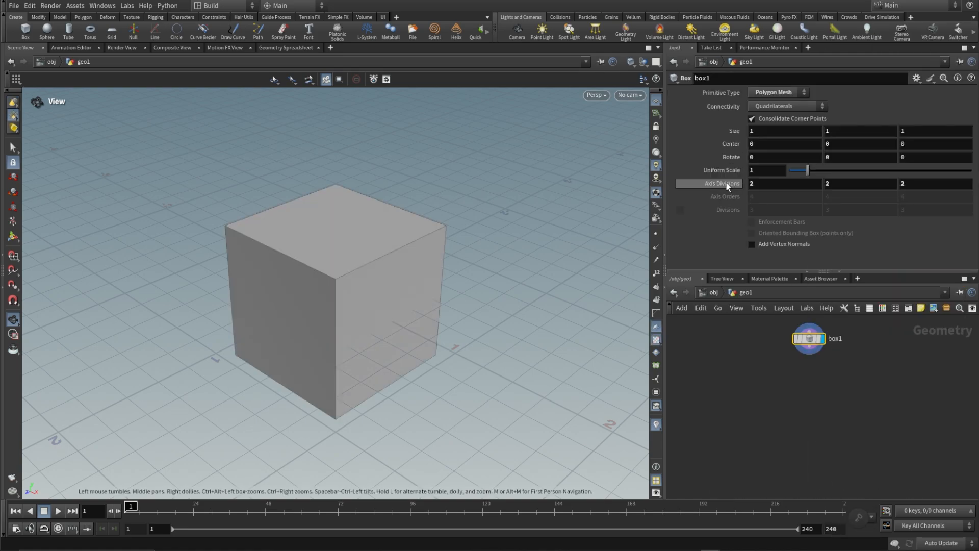
middle_drag(726, 185, 748, 186)
Connect a Transform node to the box's output and set its Uniform Scale to .01.
drag(809, 352, 811, 372)
text(transf)
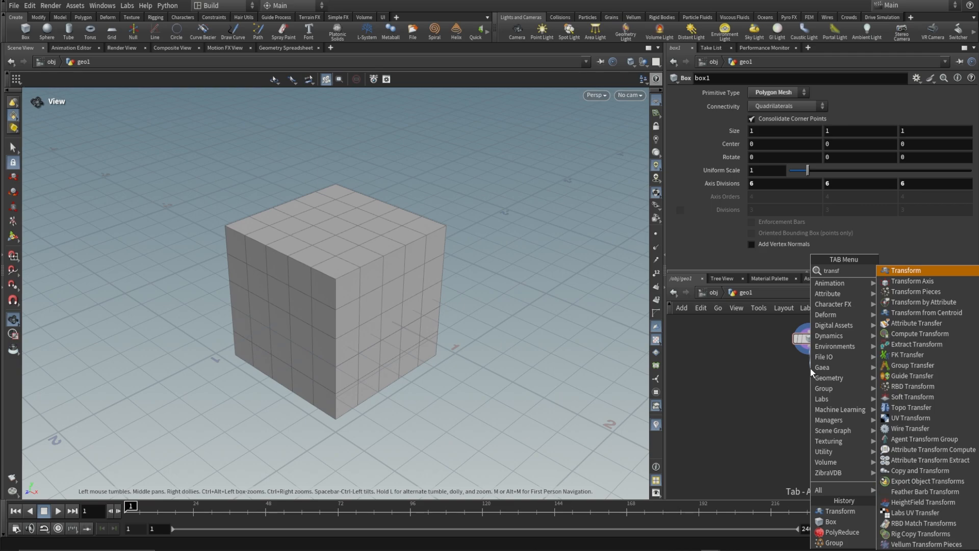
key(Return)
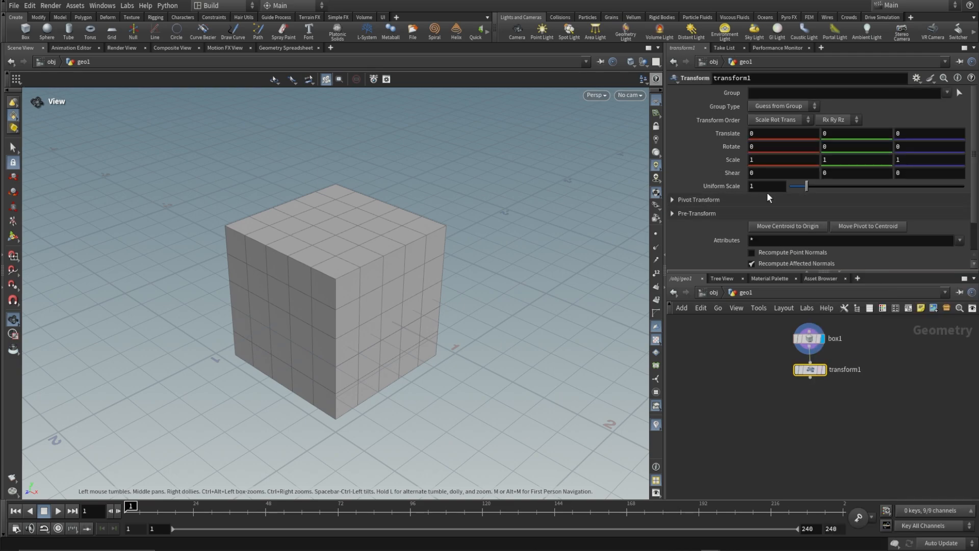
click(756, 186)
text(.01)
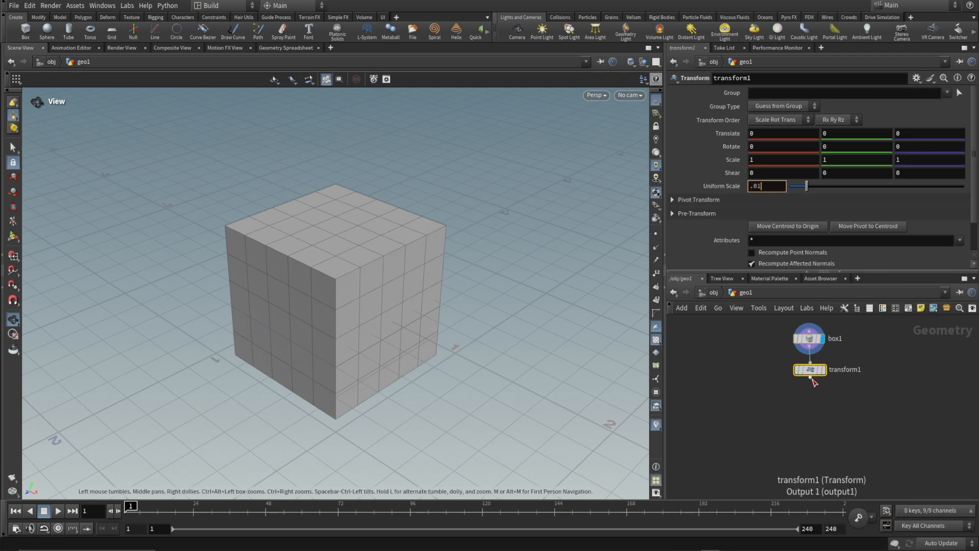
Connect a Group node below the transform, rename the node faceGroup and set its group name to faces.
drag(811, 378, 810, 398)
text(group)
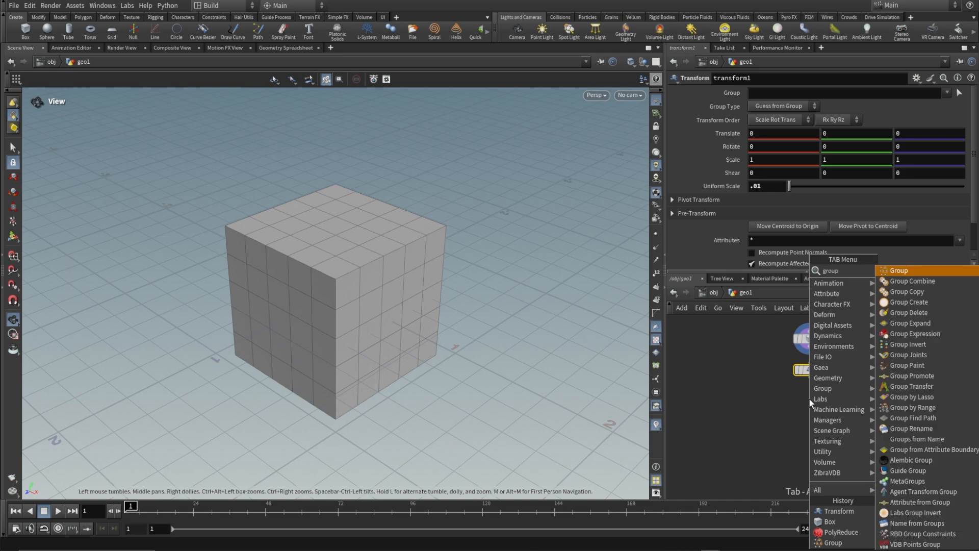
key(Return)
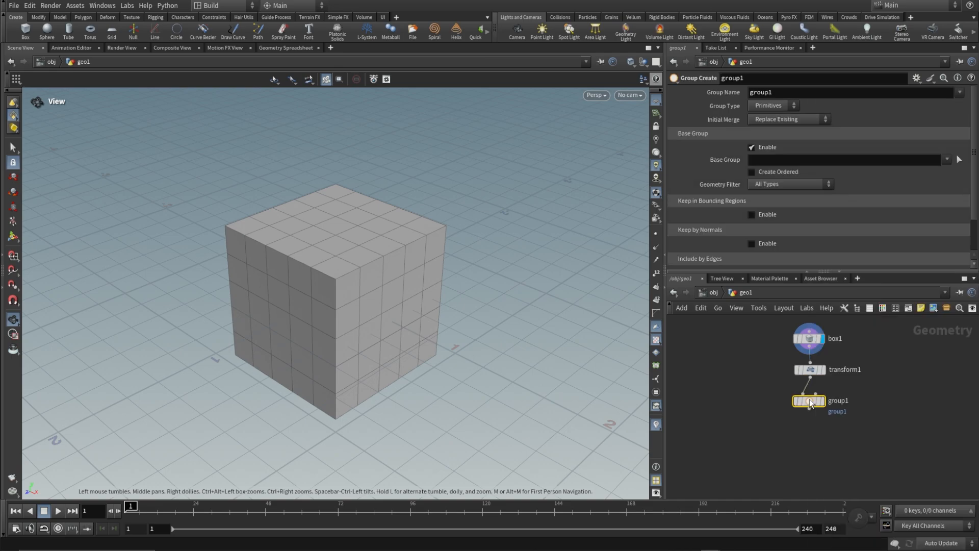
double_click(847, 401)
double_click(855, 398)
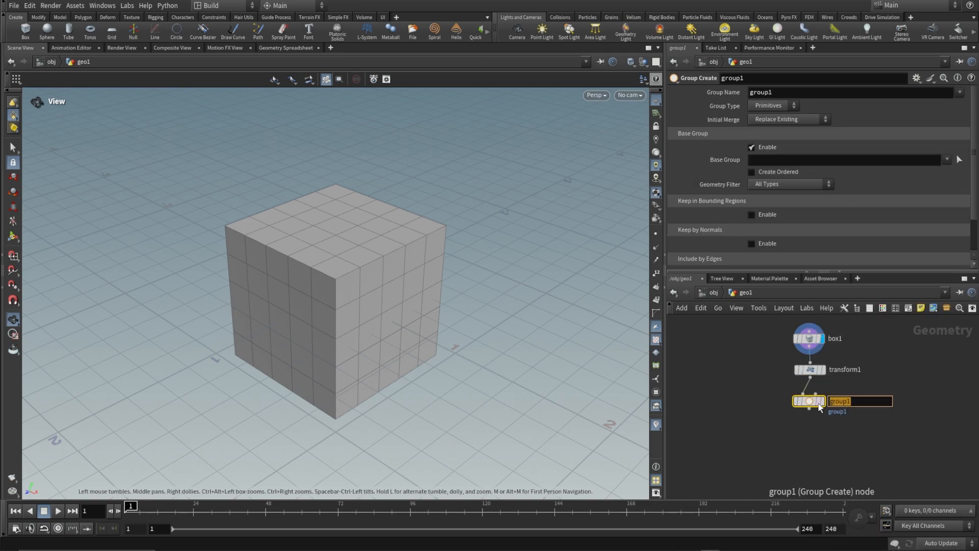
text(faceGroup)
key(Return)
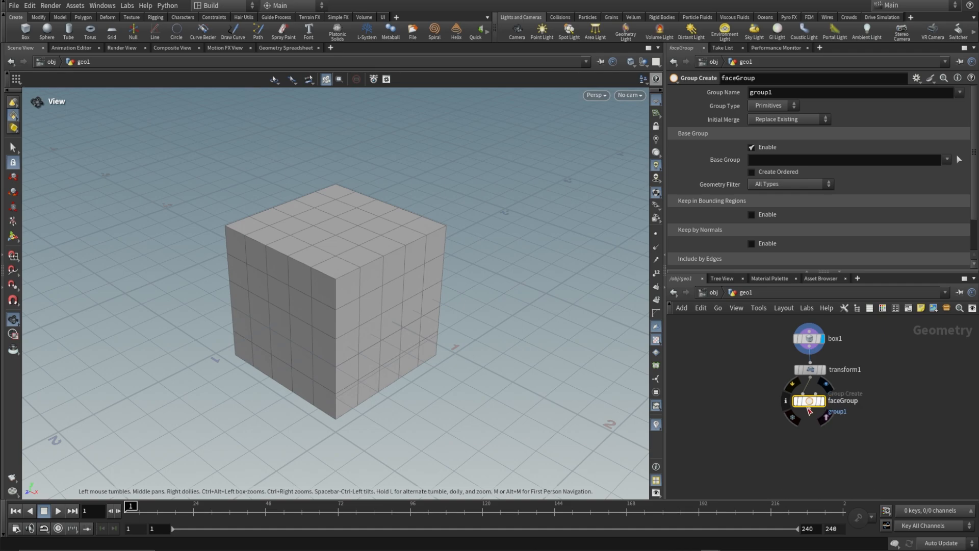
double_click(775, 91)
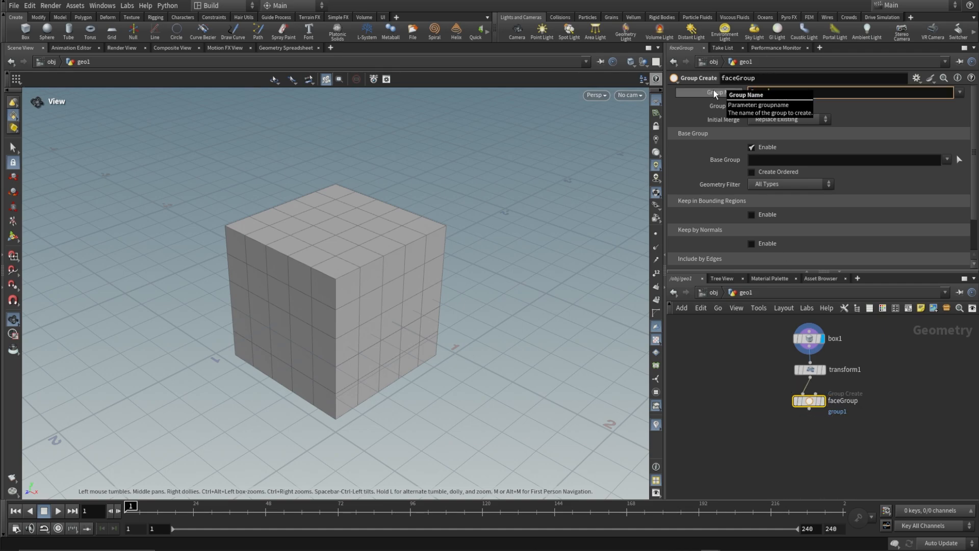
text(faces)
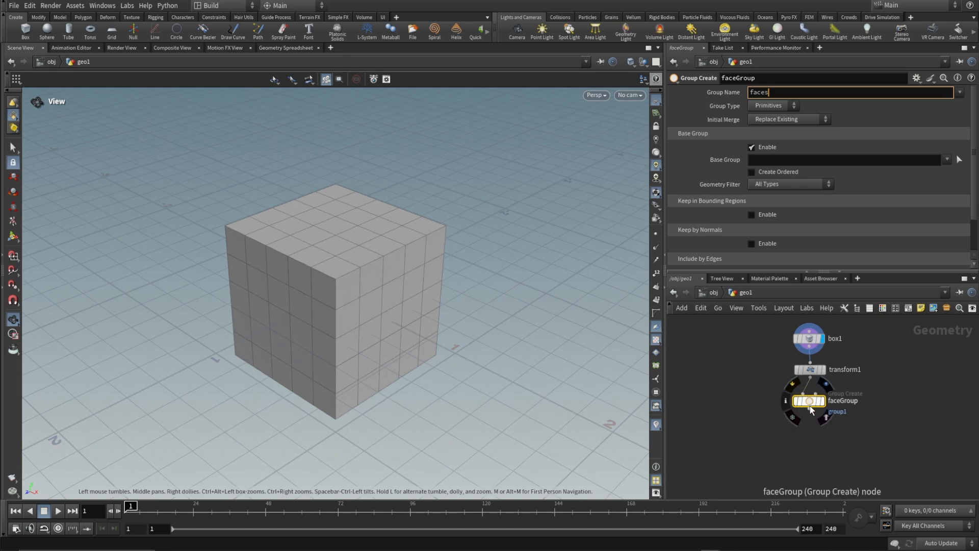
Connect a second Group node to faceGroup's output and rename it edgeGroup.
drag(809, 407, 809, 445)
key(Tab)
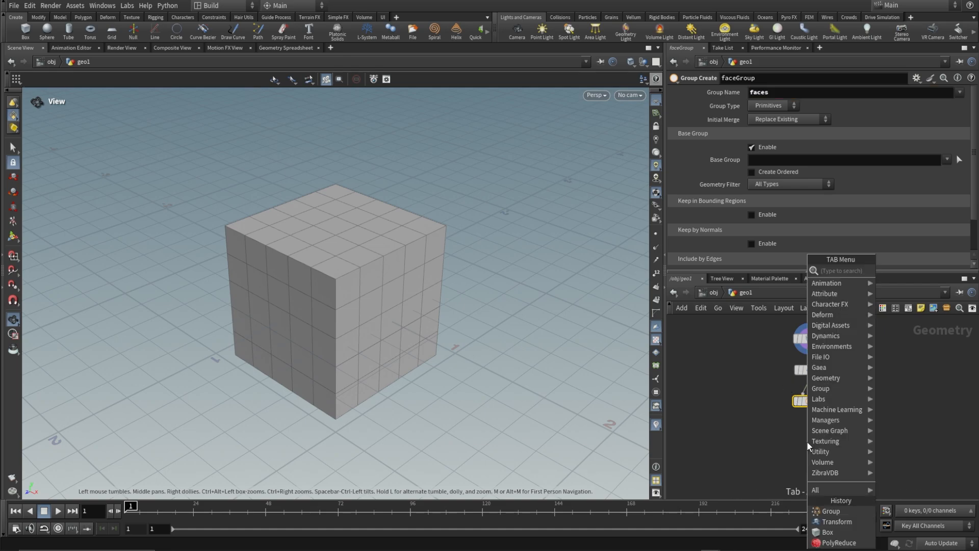
text(group)
key(Return)
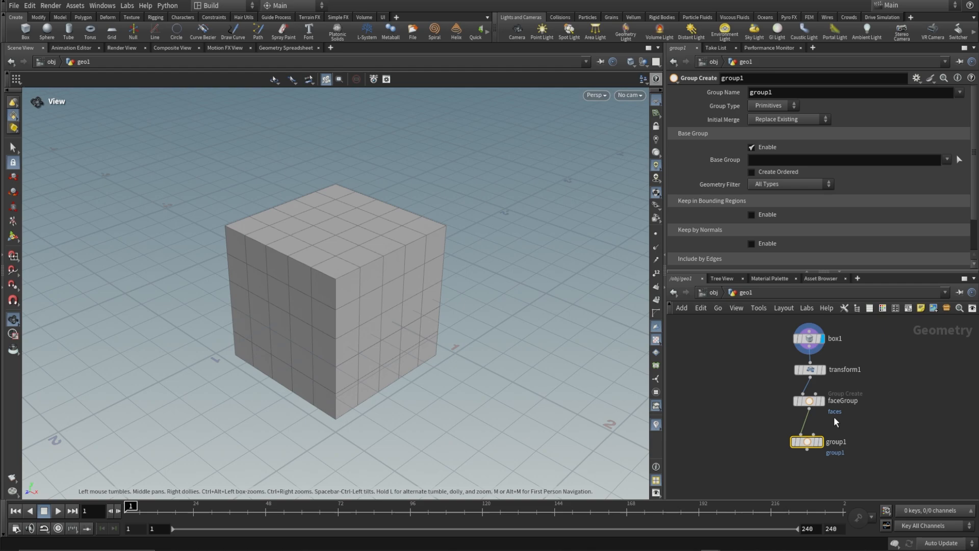
double_click(839, 443)
text(edgeGroup)
key(Return)
Set edgeGroup's group name to edges and its group type to Edges.
click(781, 90)
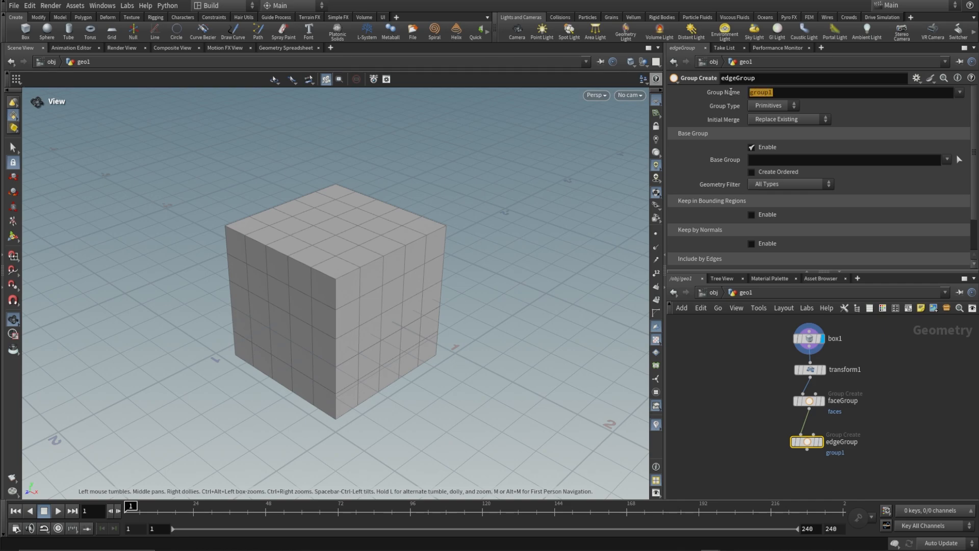
text(edges)
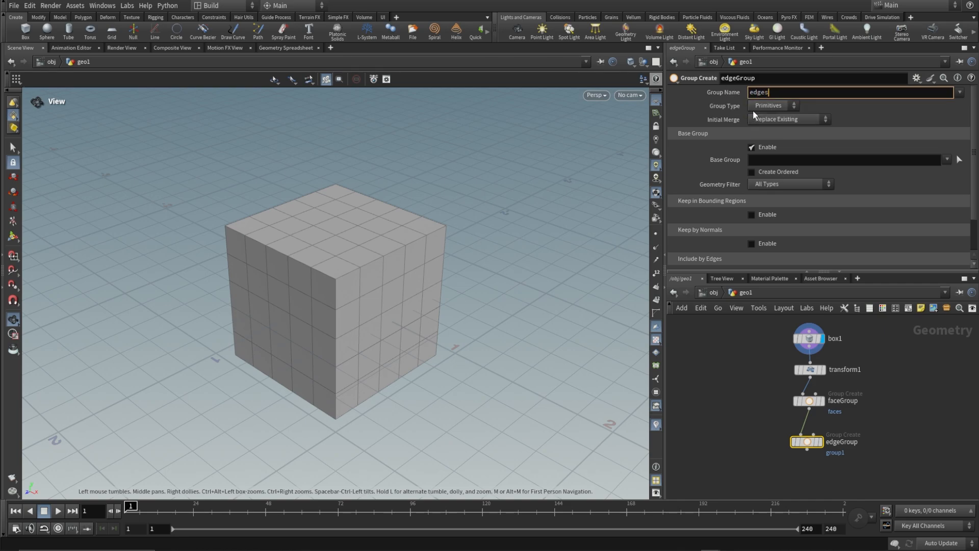
click(765, 106)
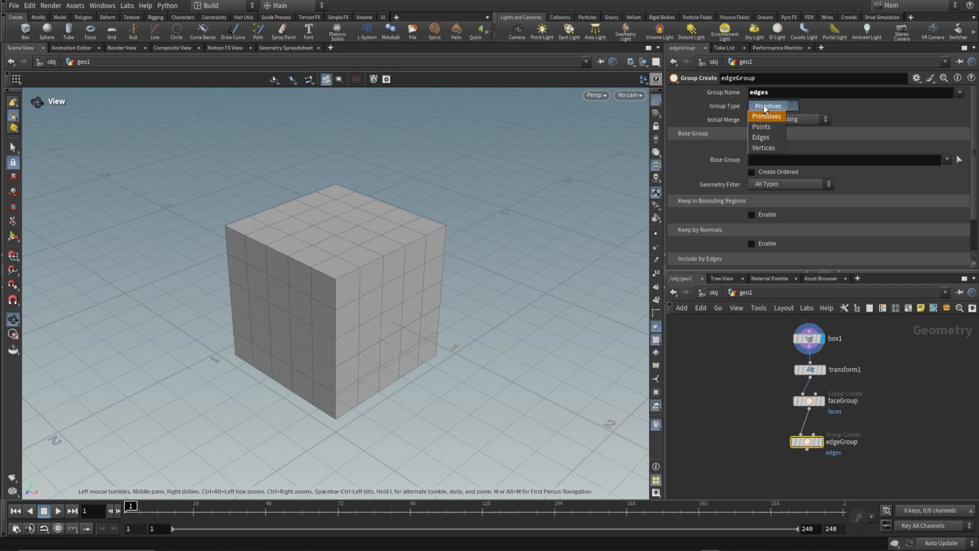
click(760, 137)
click(751, 147)
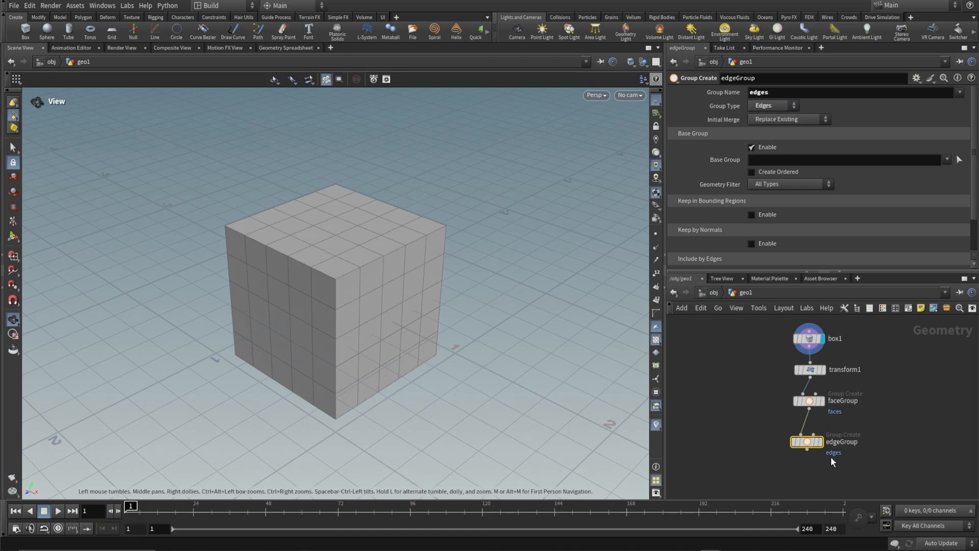
Connect a PolyReduce node to edgeGroup's output, display it and set its Group to faces.
drag(808, 451, 812, 470)
click(812, 470)
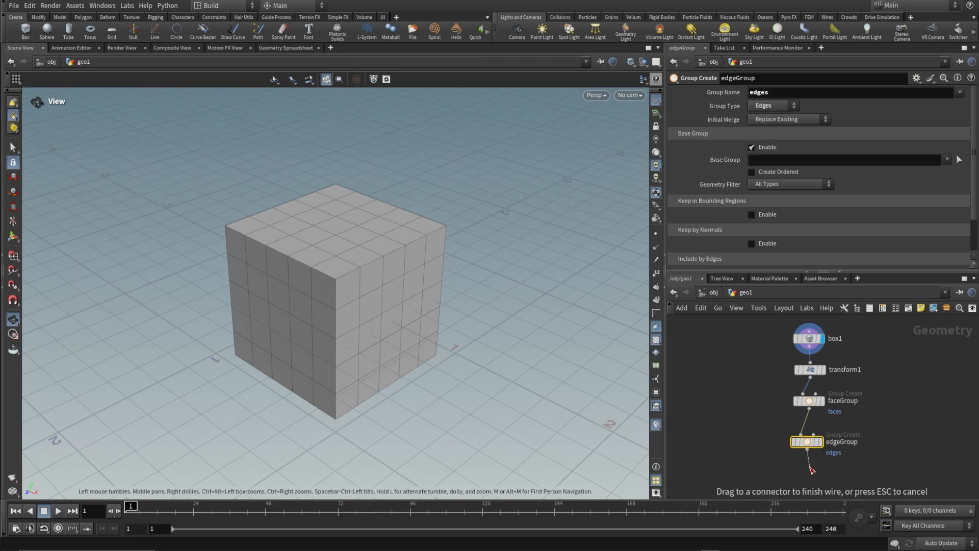
text(polyre)
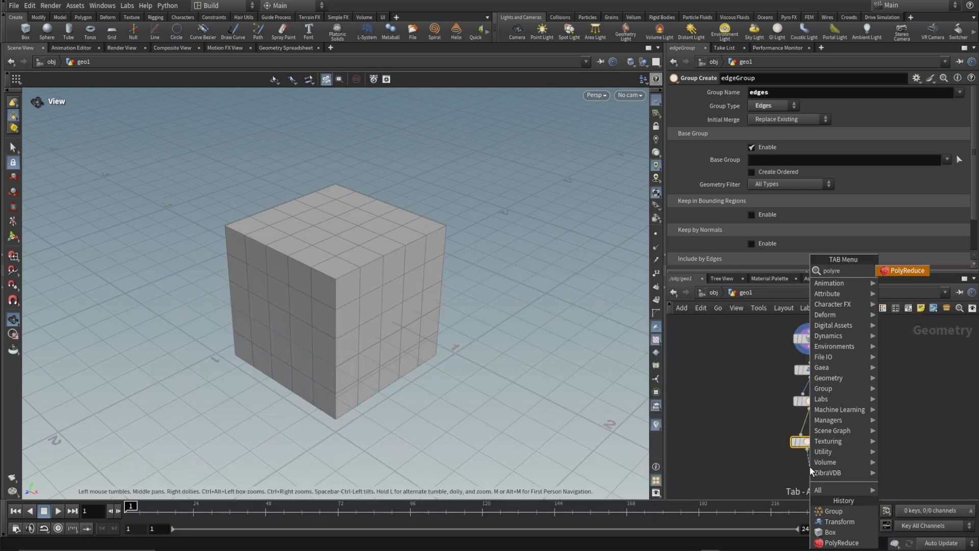
key(Return)
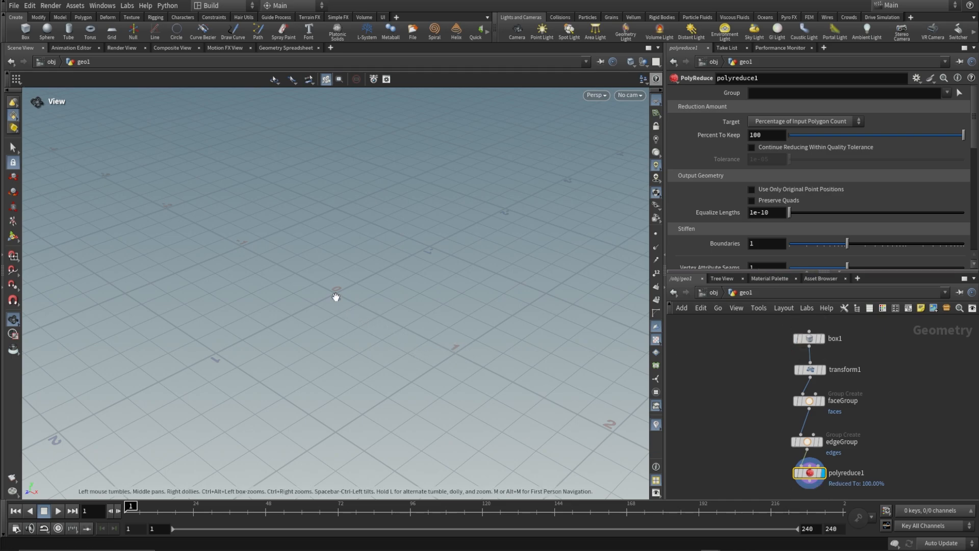
key(h)
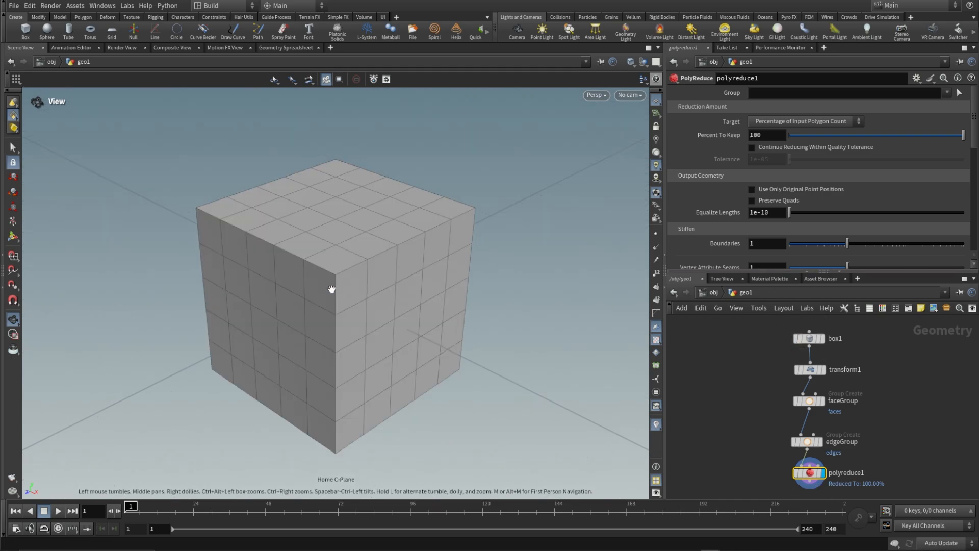
click(949, 93)
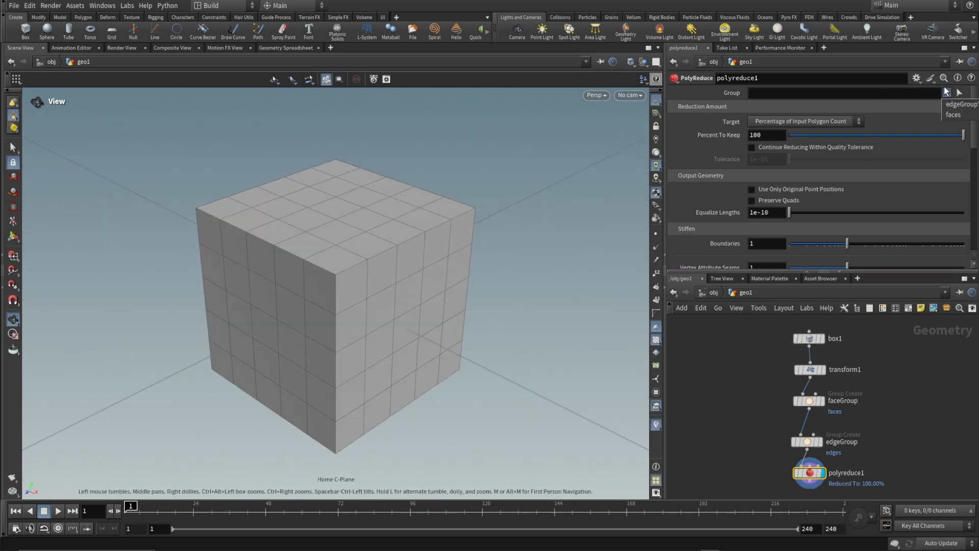
click(955, 115)
Connect a second Transform node below the PolyReduce node and set its Uniform Scale to 100.
middle_drag(926, 446, 921, 385)
click(803, 428)
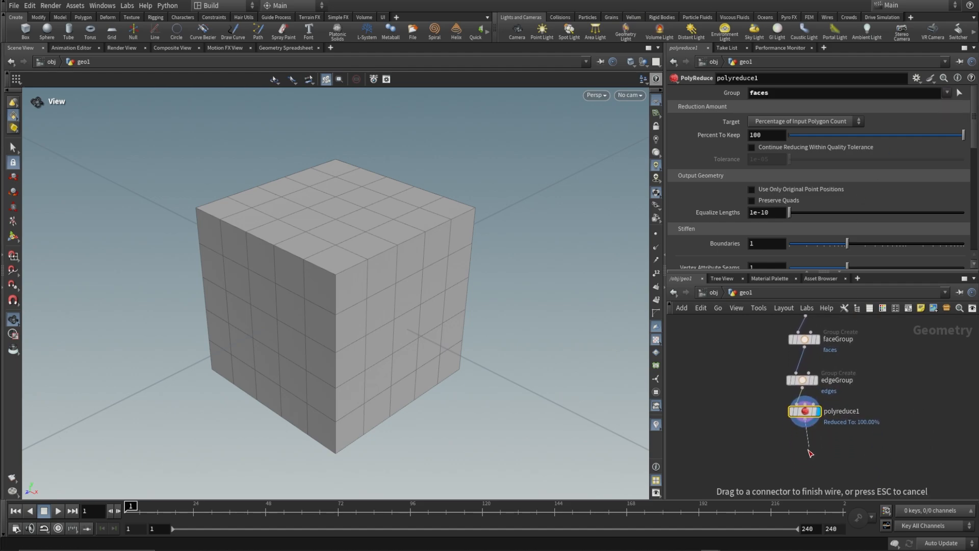
click(803, 447)
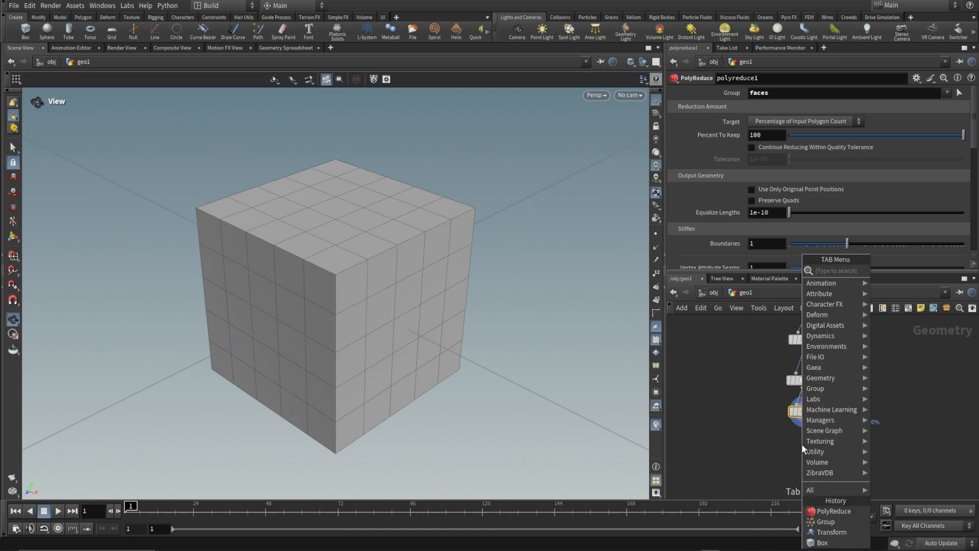
text(transform)
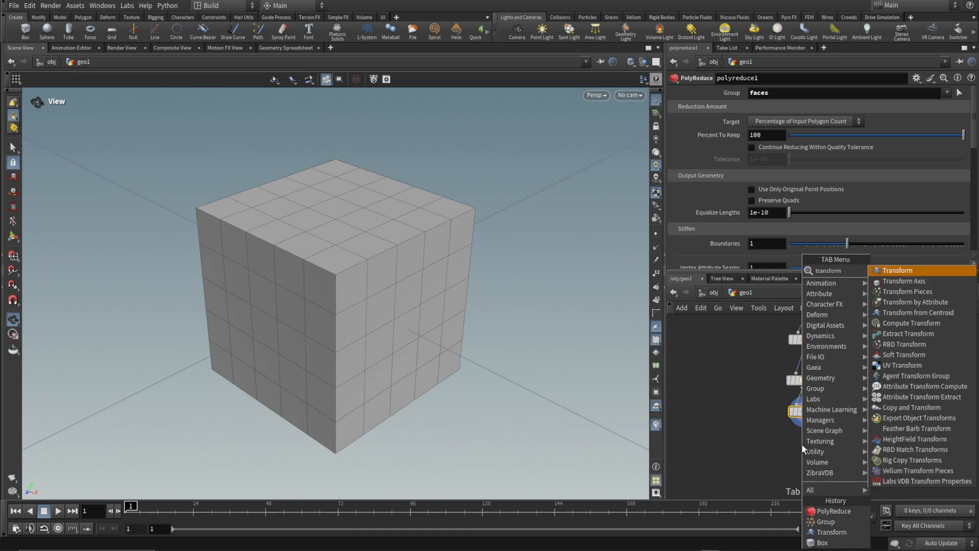
key(Return)
click(800, 443)
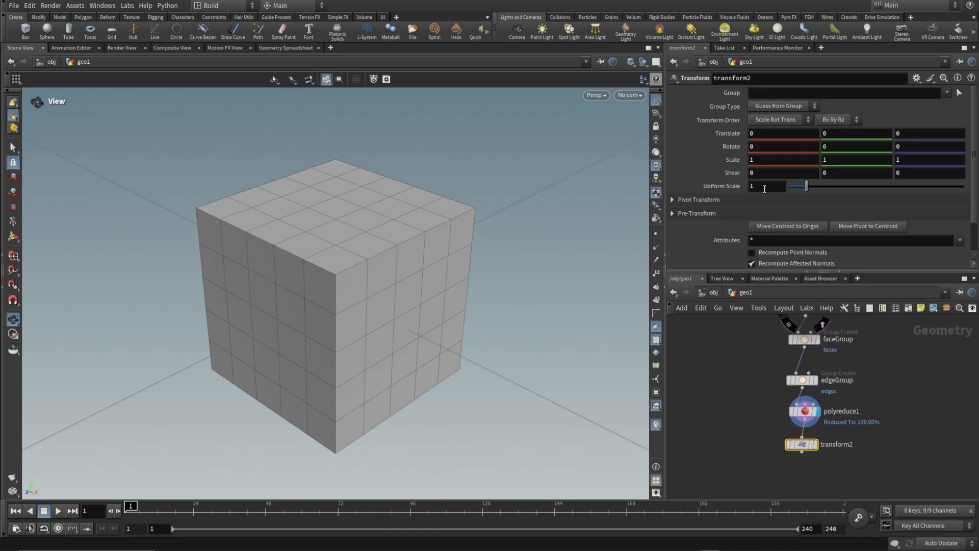
click(765, 187)
text(100)
key(Return)
key(h)
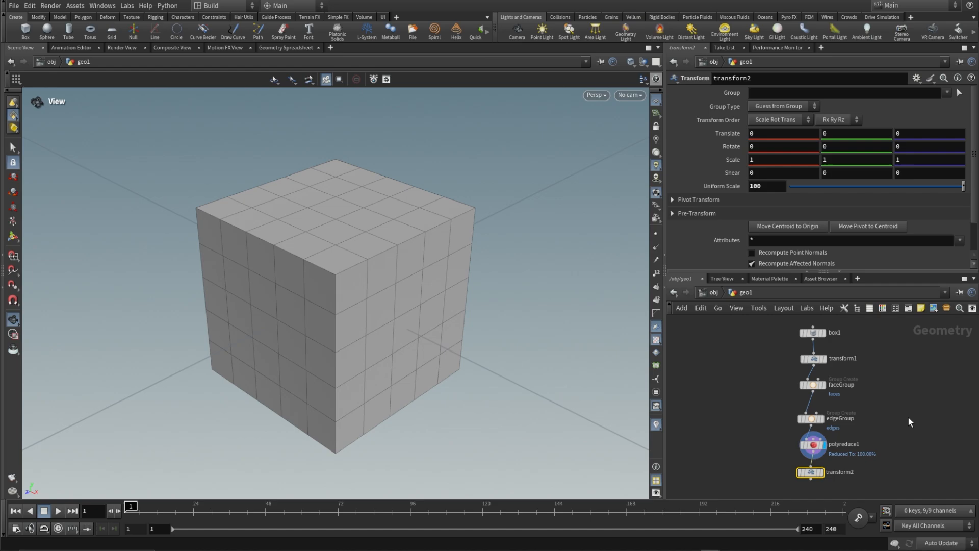
Collapse all nodes below the box, from the first transform to the second, into a subnet and rename it polyReduce.
drag(883, 349, 745, 503)
key(shift+c)
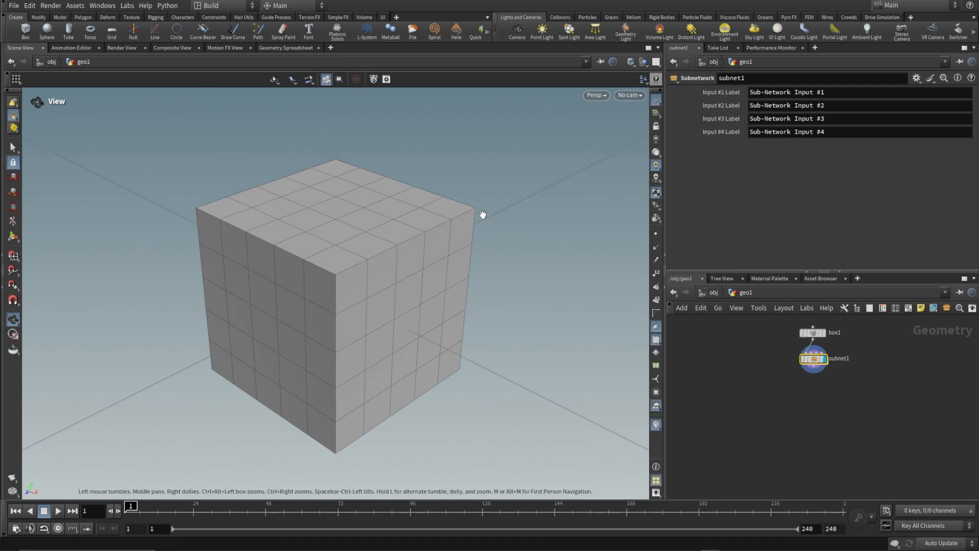
key(ctrl+s)
text(s)
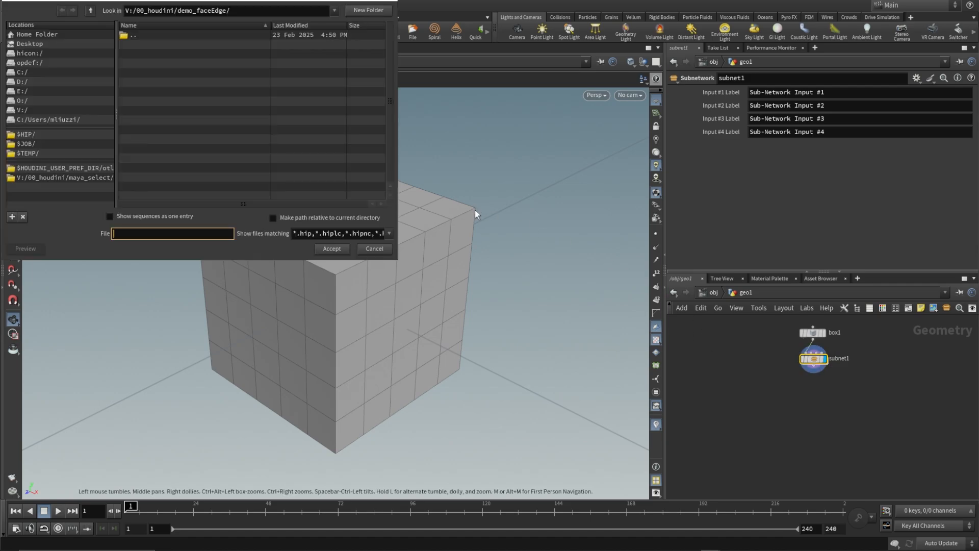
click(848, 358)
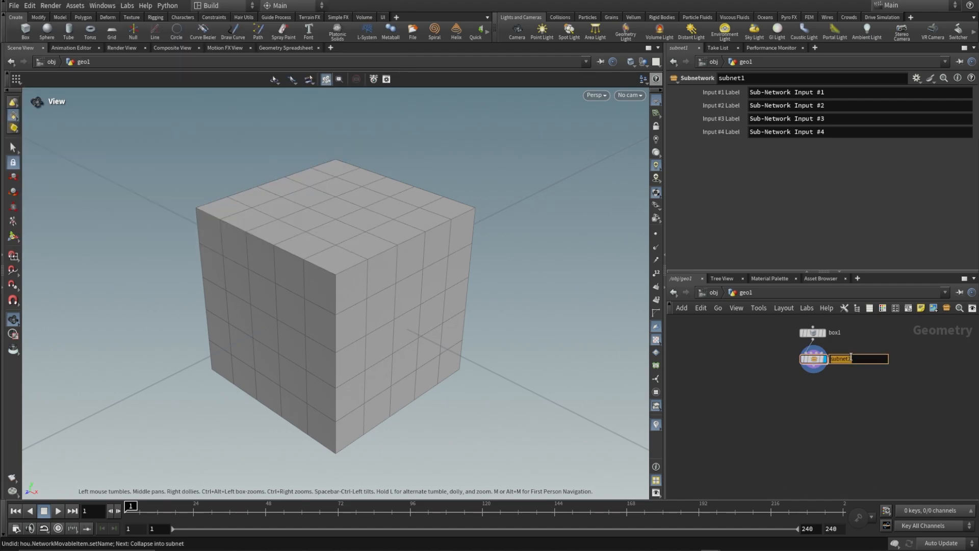
text(polyReduce)
key(Return)
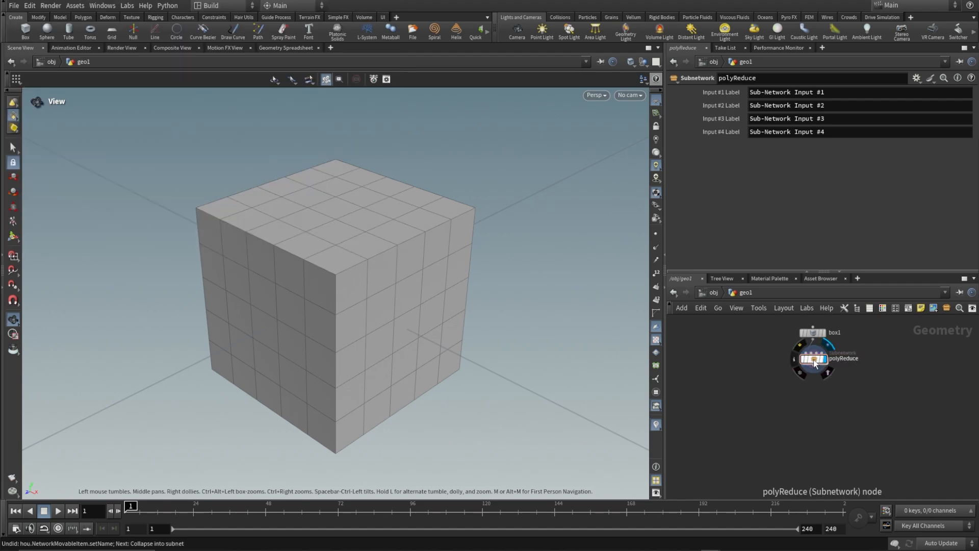
Create a digital asset from the polyReduce subnet, keeping the asset label Polyreduce and version 1.0.
right_click(814, 359)
click(837, 497)
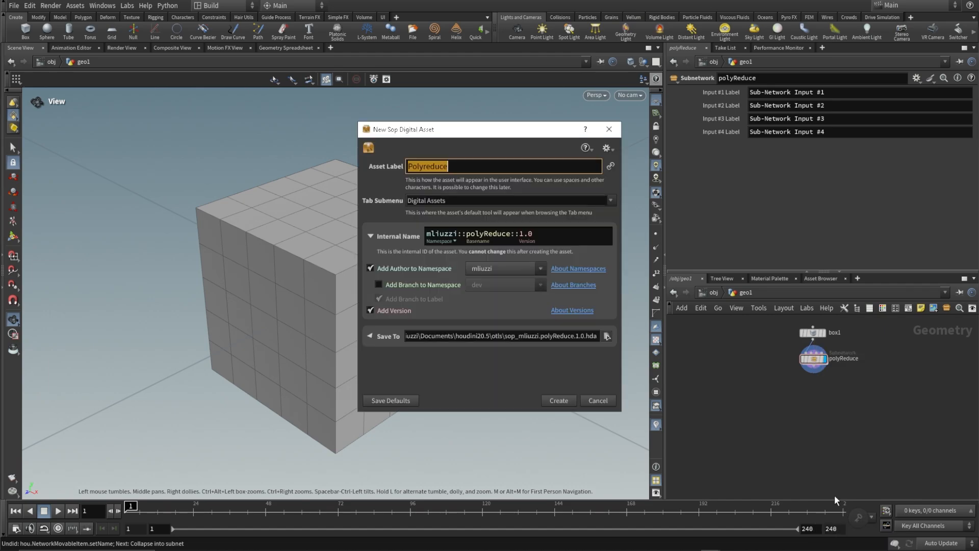
click(558, 401)
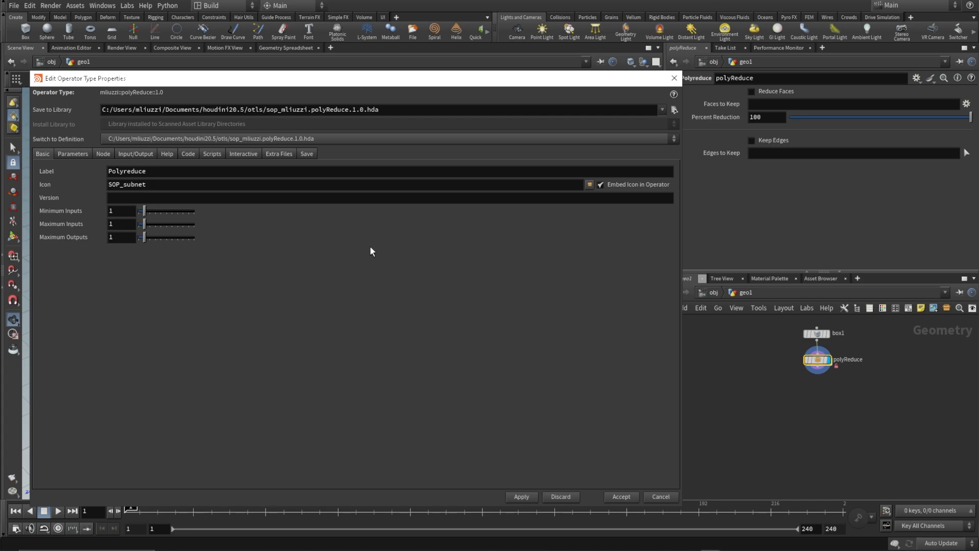
Add a toggle parameter to the asset with the name reduce_faces and the label Reduce Faces.
click(66, 154)
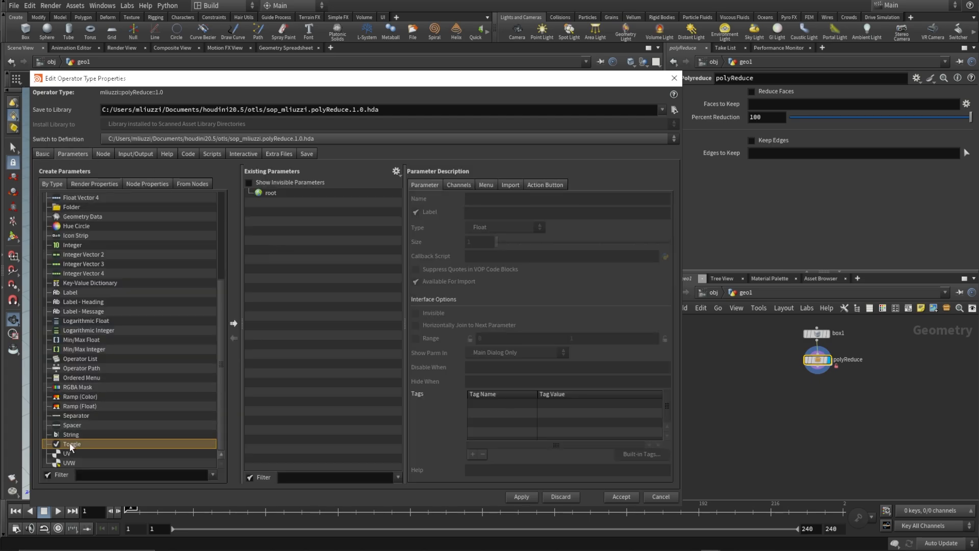
drag(71, 446, 348, 274)
drag(539, 199, 449, 192)
text(reduce)
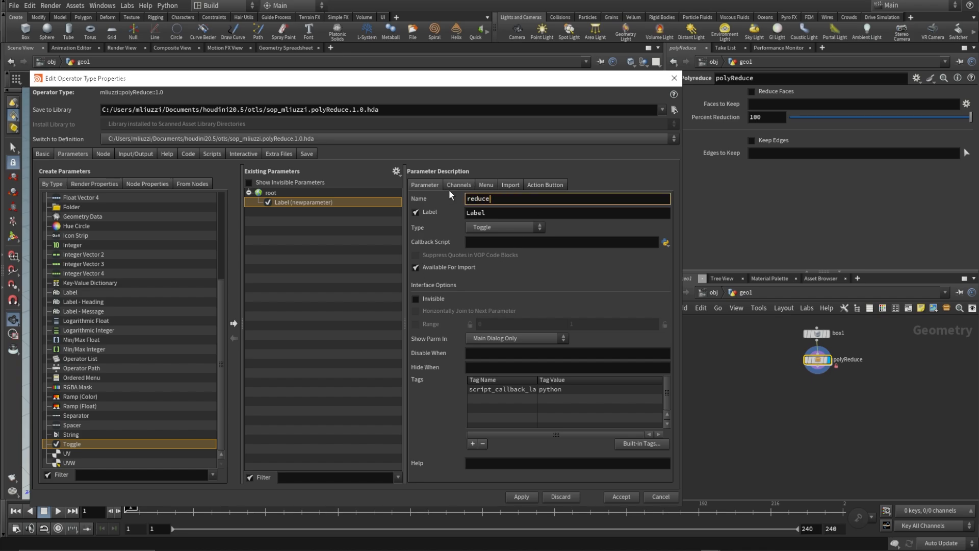
text(_faces)
key(Tab)
text(R)
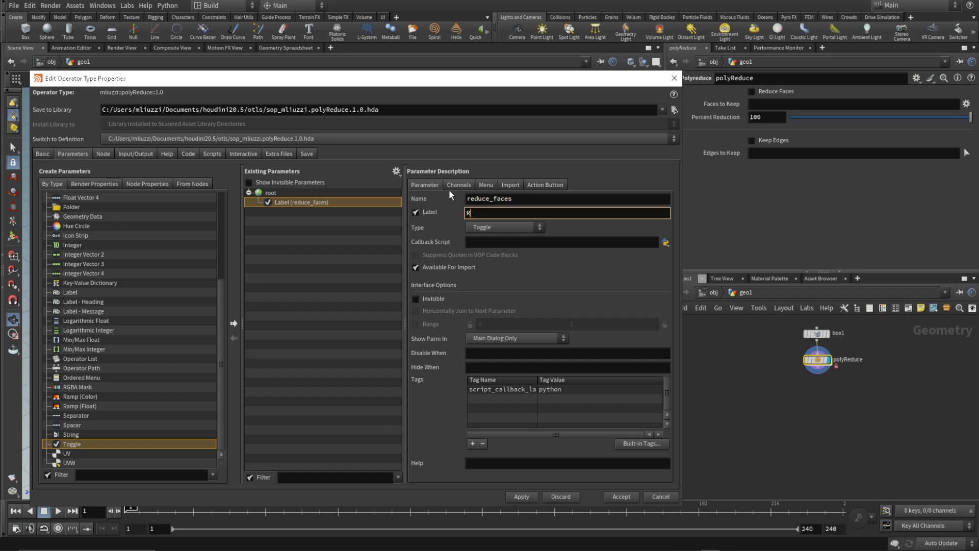
text(educe Faces)
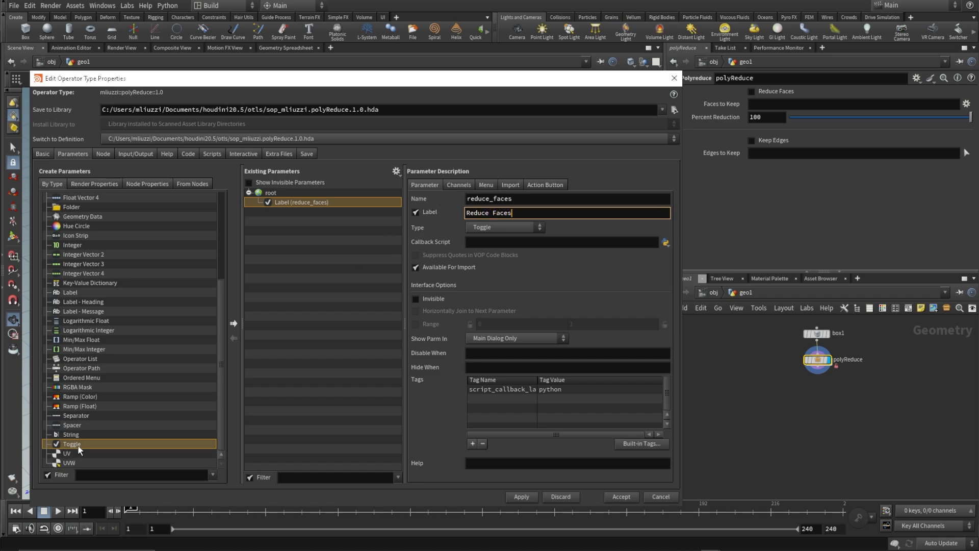
Add a string parameter below Reduce Faces, named face_selection and labelled Face Selection.
drag(81, 435, 295, 283)
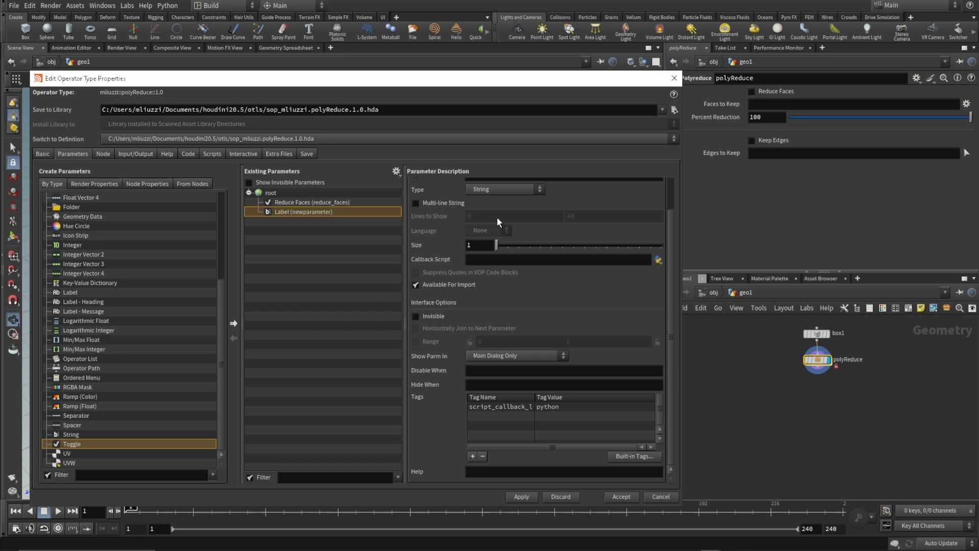
text(face_selectio)
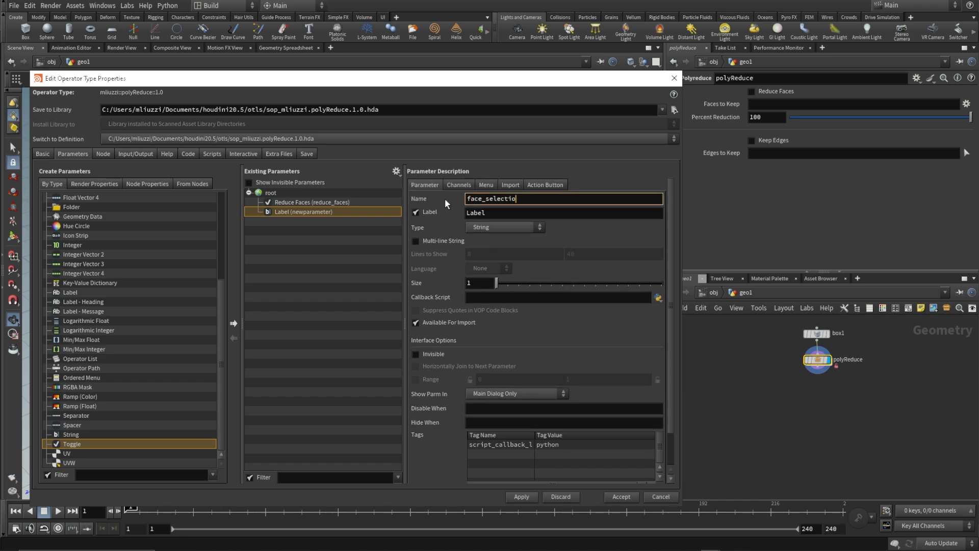
text(n)
key(Tab)
text(Face Selection)
Add a float parameter below Face Selection, named percent_reduction and labelled Percent Reduction.
scroll(92, 245, up, 5)
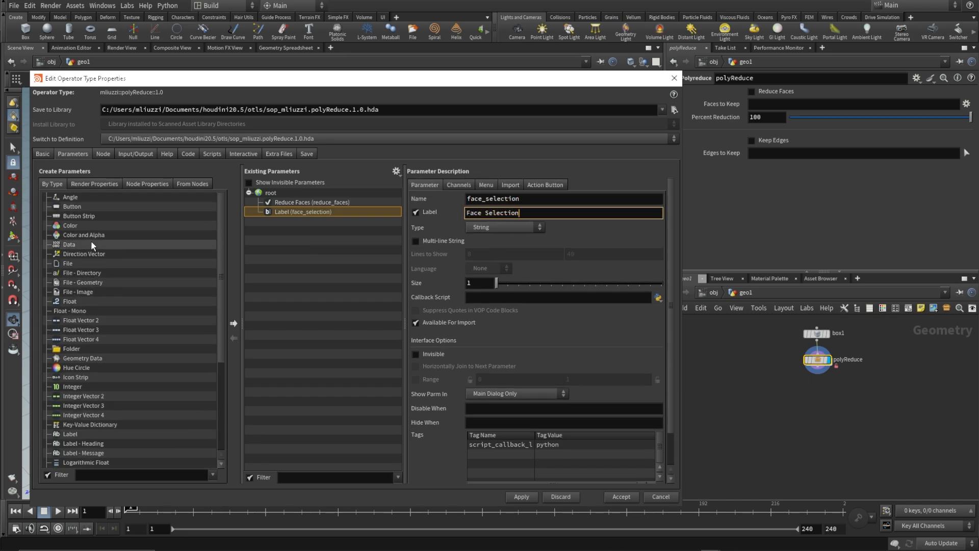
drag(70, 301, 306, 225)
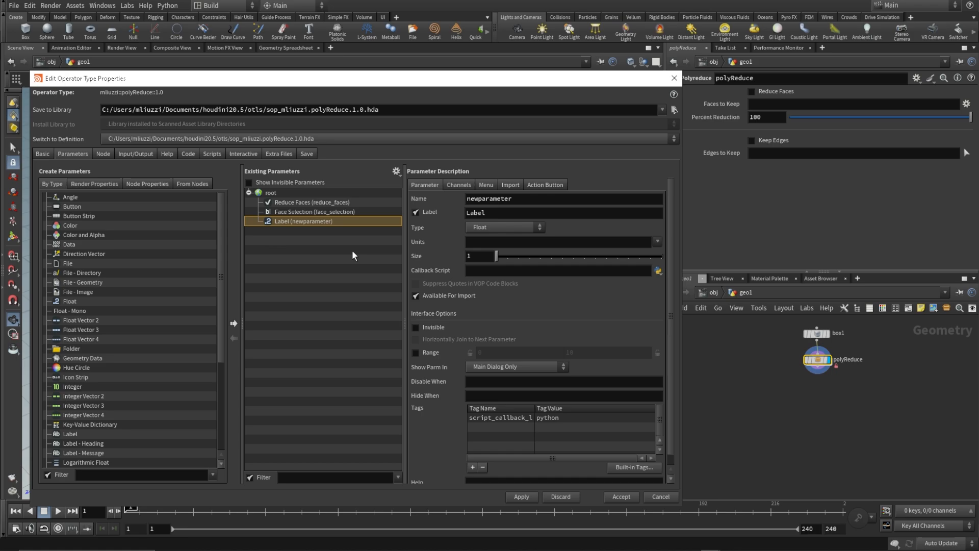
double_click(549, 204)
text(percent_)
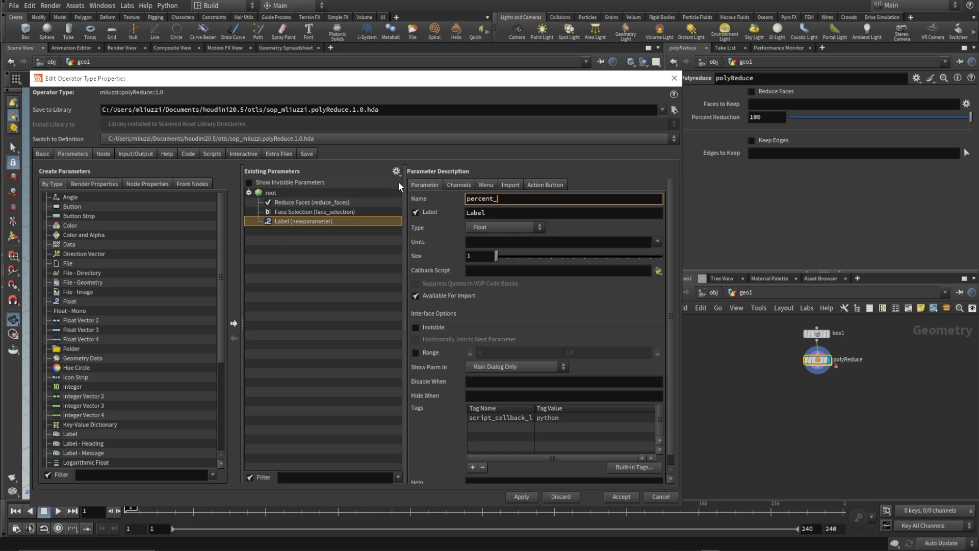
text(reduction)
key(Tab)
text(Percent Reduction)
Add a separator below Percent Reduction, followed by a toggle named keep_edges and labelled Keep Edges.
scroll(105, 406, down, 5)
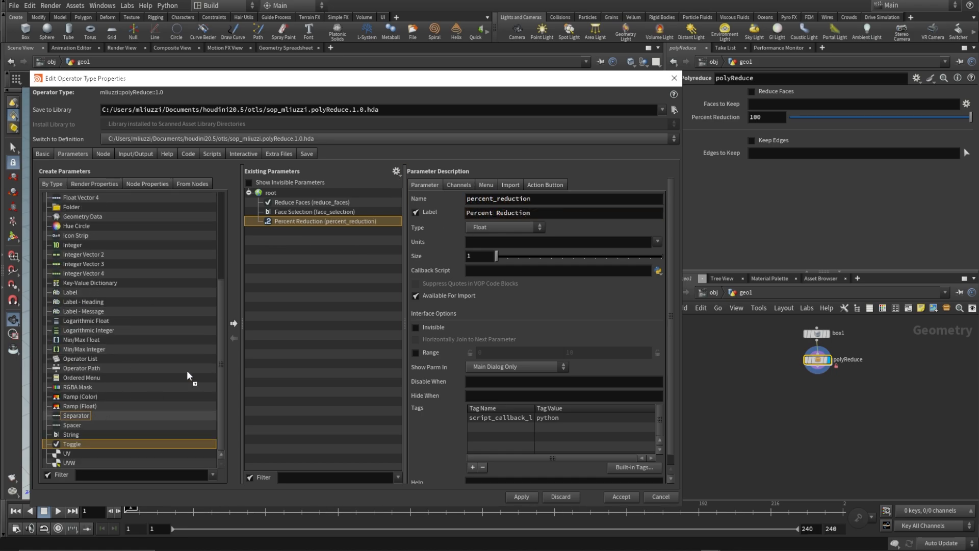
drag(188, 375, 332, 257)
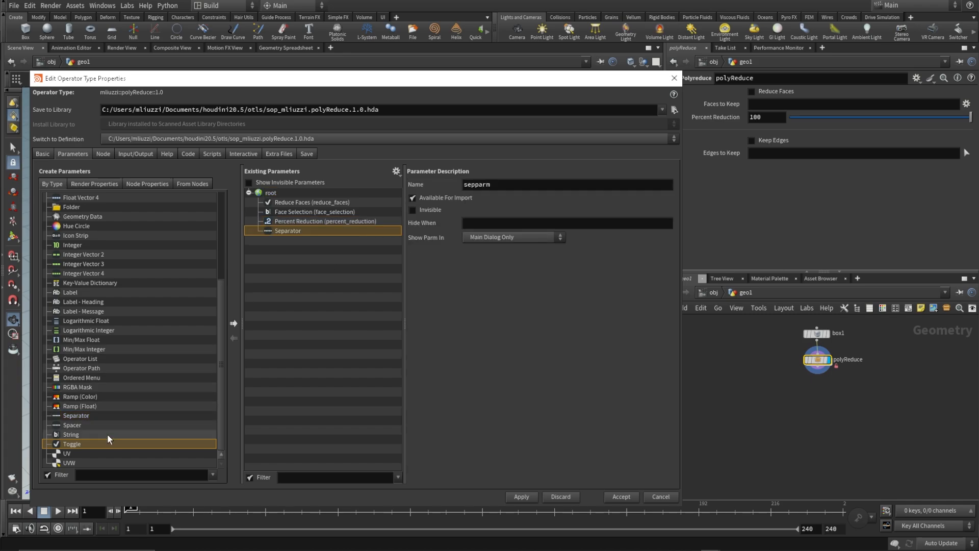
drag(97, 446, 357, 252)
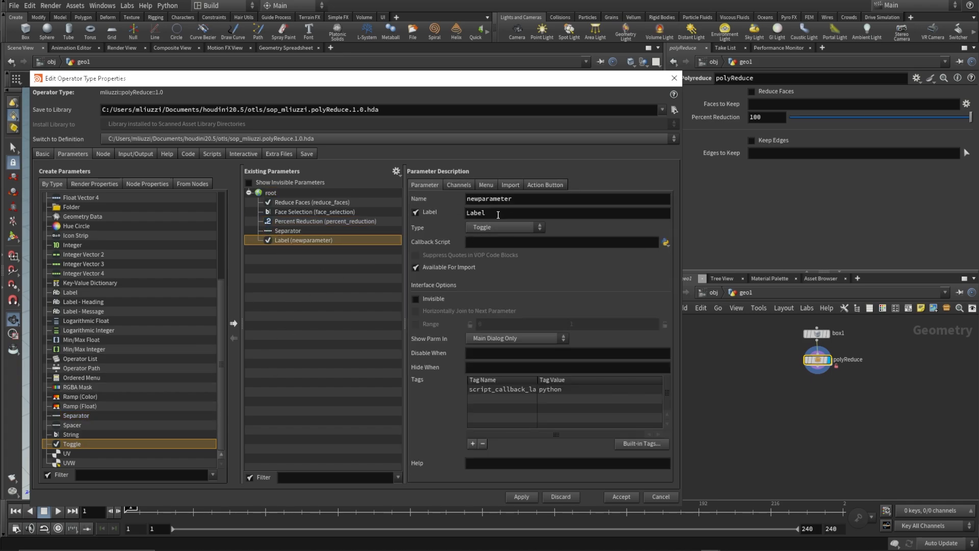
double_click(532, 198)
text(keep_)
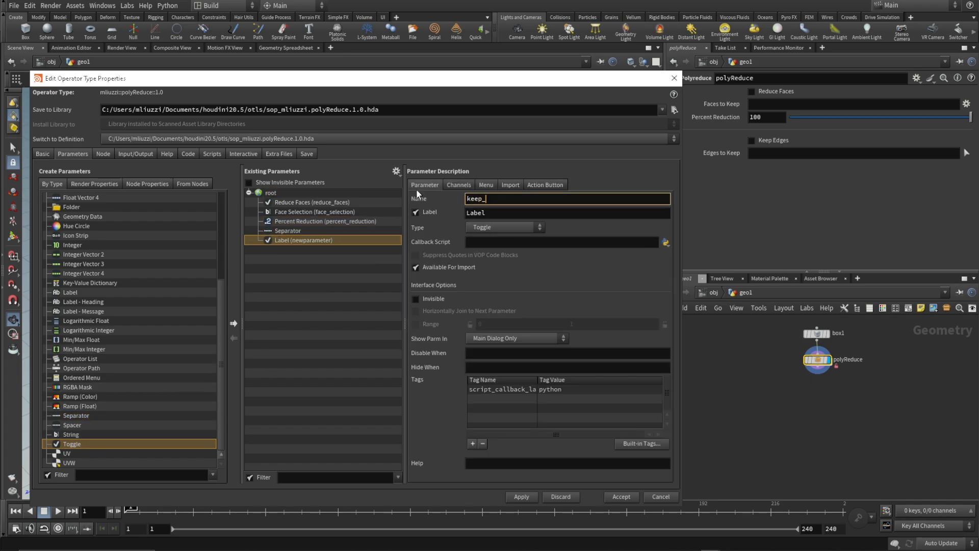
text(edges)
key(Tab)
text(Keep Edges)
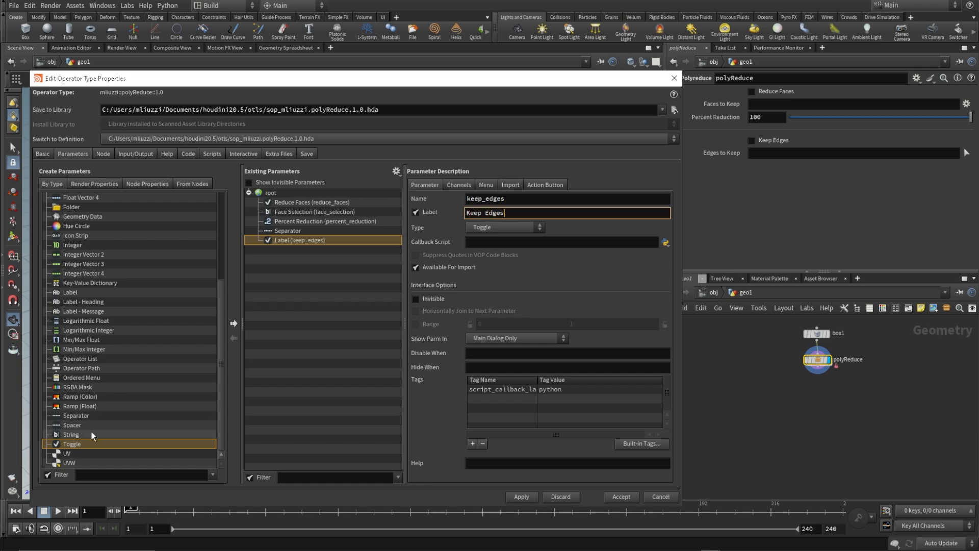
Add a string parameter below Keep Edges, named edges_to_keep and labelled Edges to Keep.
drag(71, 434, 329, 295)
double_click(539, 200)
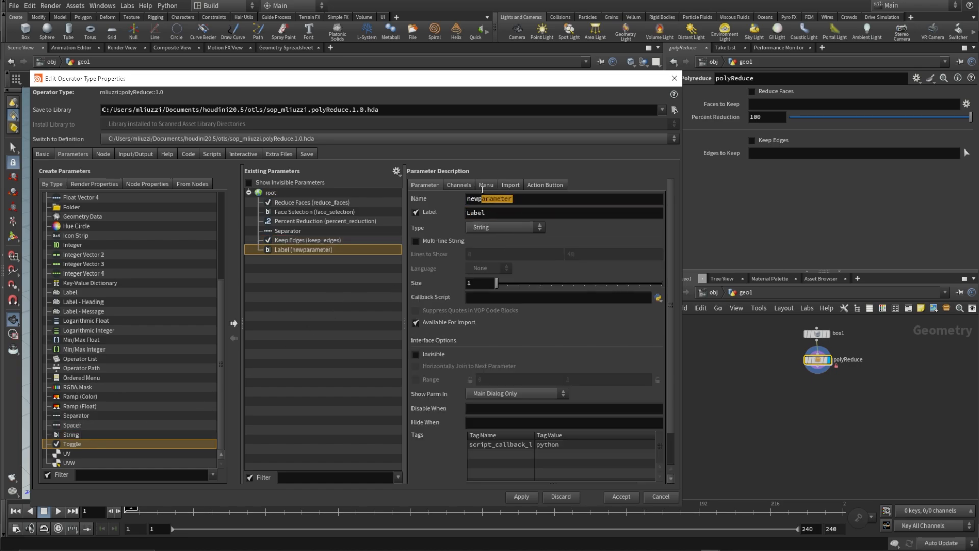
text(nedges_to_keep)
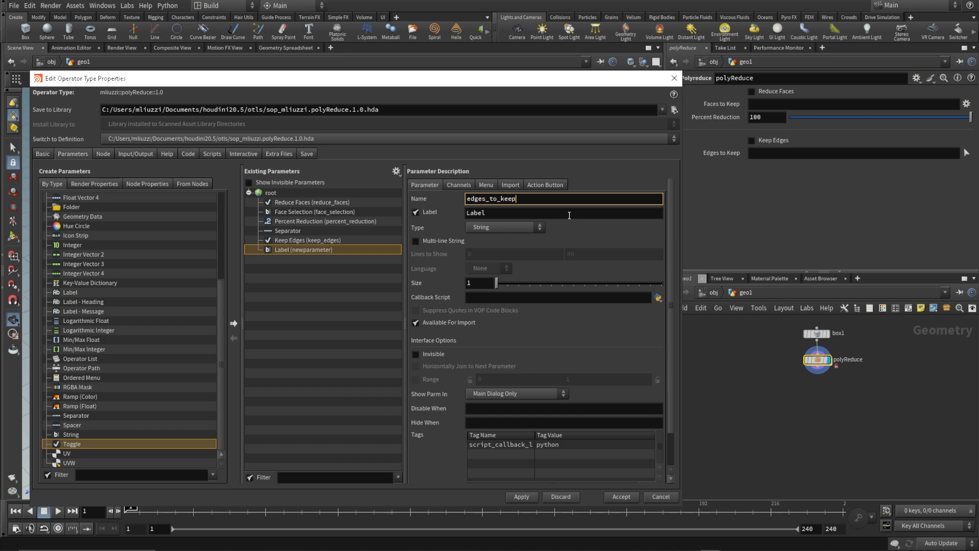
key(Tab)
text(Edges to Keep)
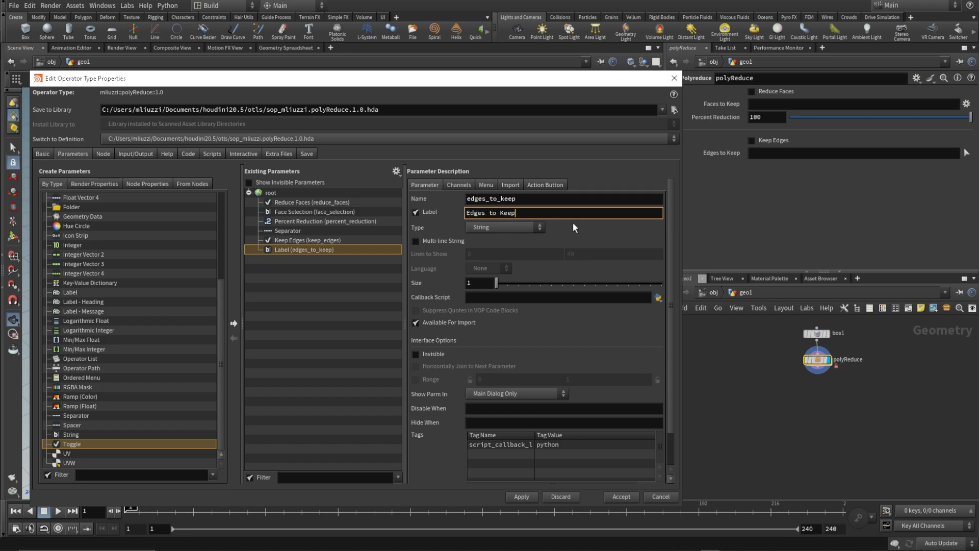
Add the built-in Maya Component Selection Type tag to Edges to Keep and set its value to edge.
scroll(458, 319, down, 1)
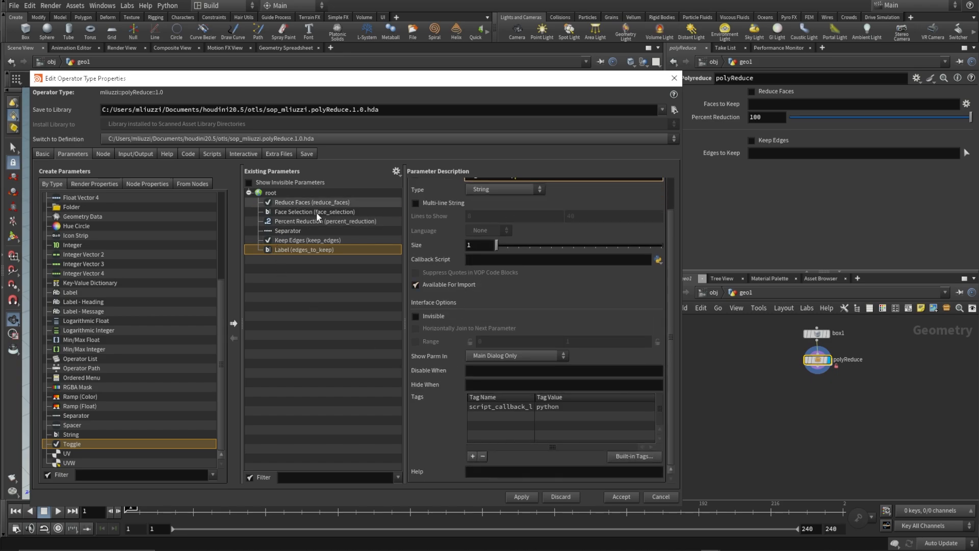
click(634, 456)
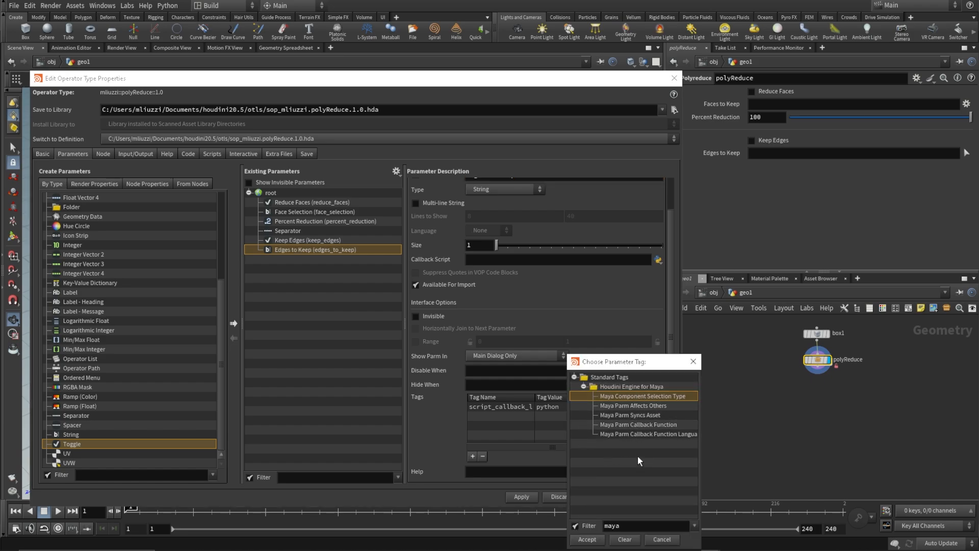
click(587, 540)
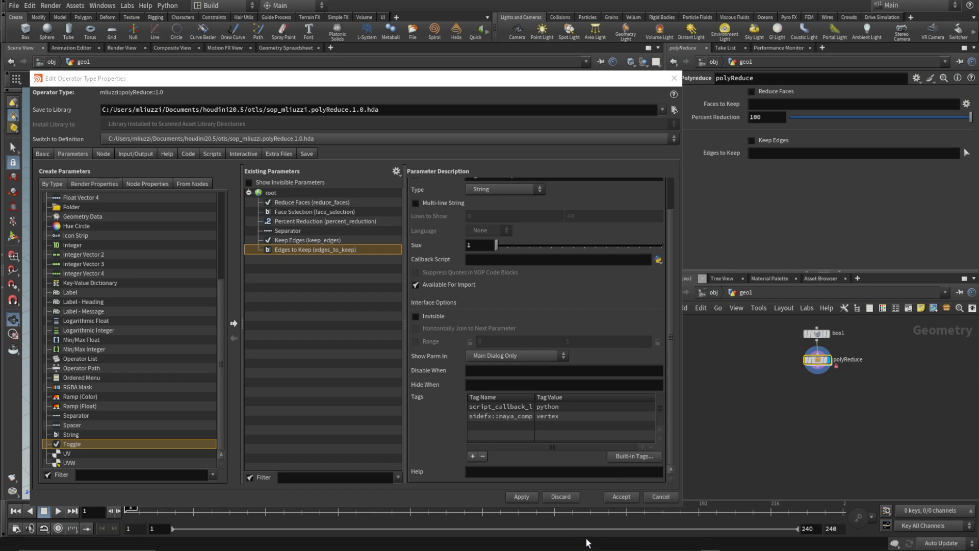
click(560, 419)
click(554, 417)
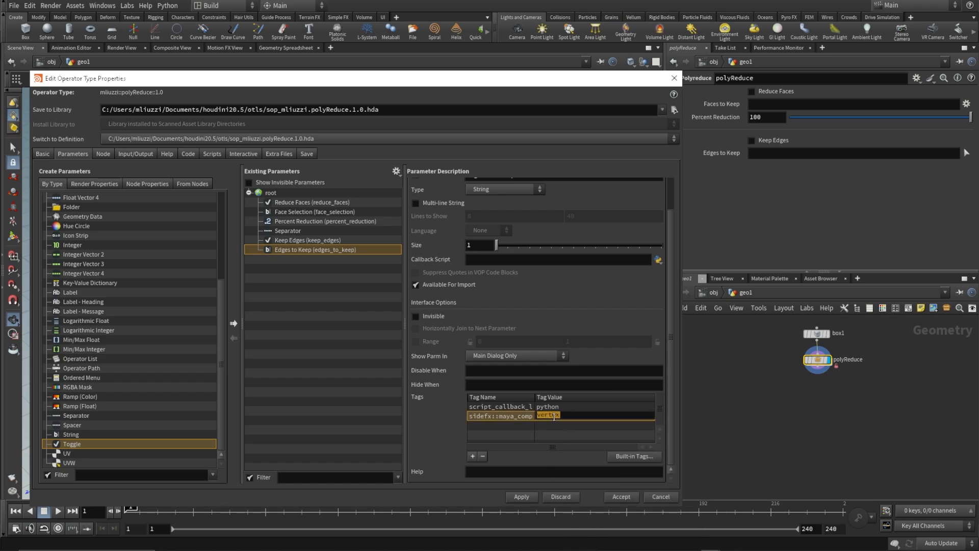
text(edge)
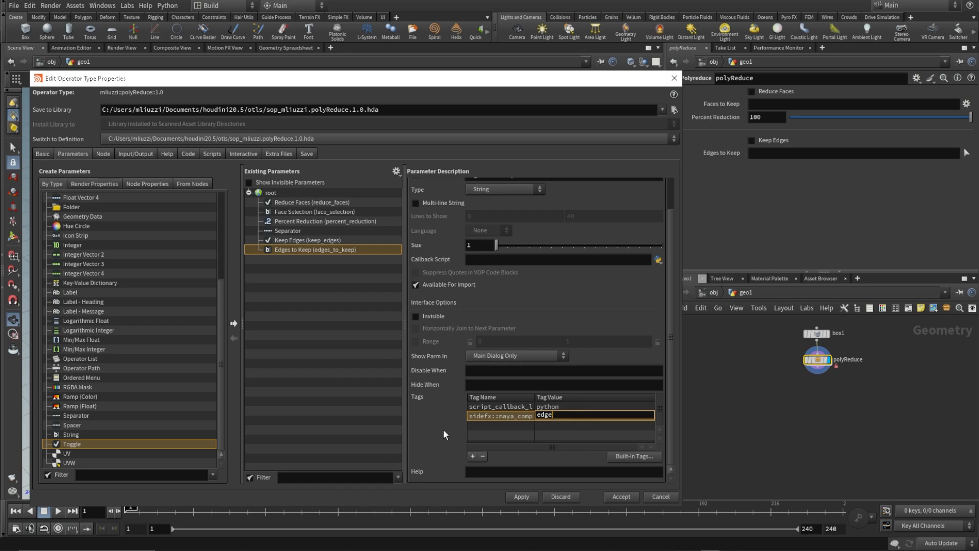
key(Return)
Paste the soputils group-selection script from the SideFX forum post into the action button script of Edges to Keep.
scroll(473, 333, up, 2)
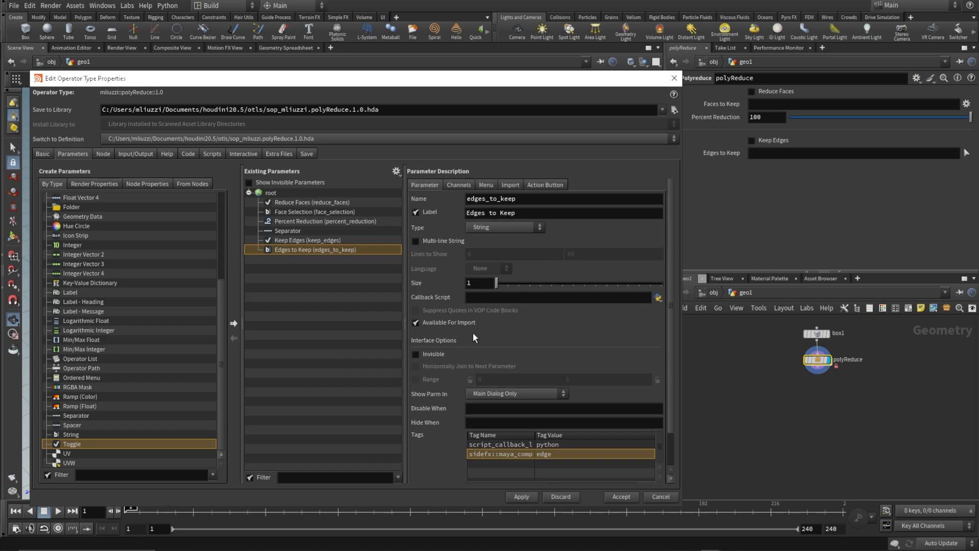
click(542, 186)
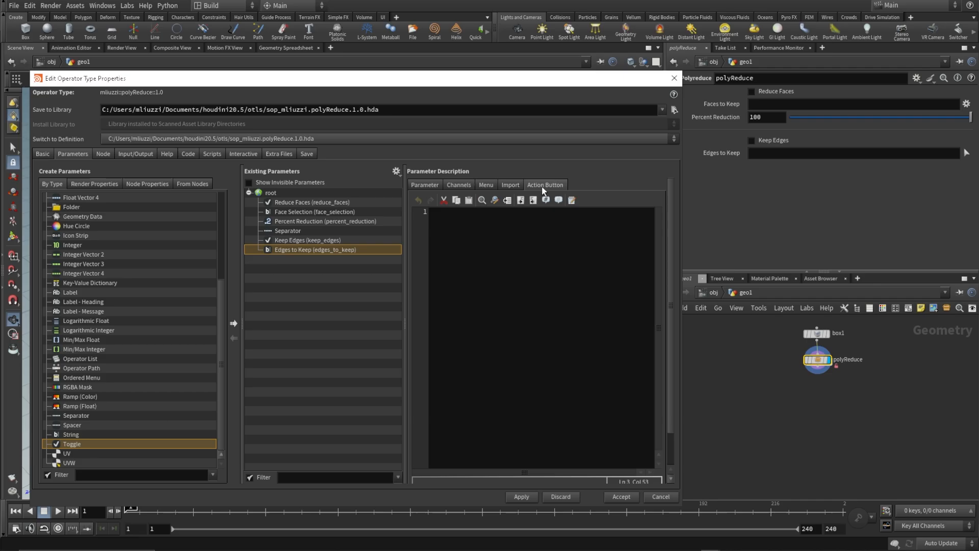
key(alt+Tab)
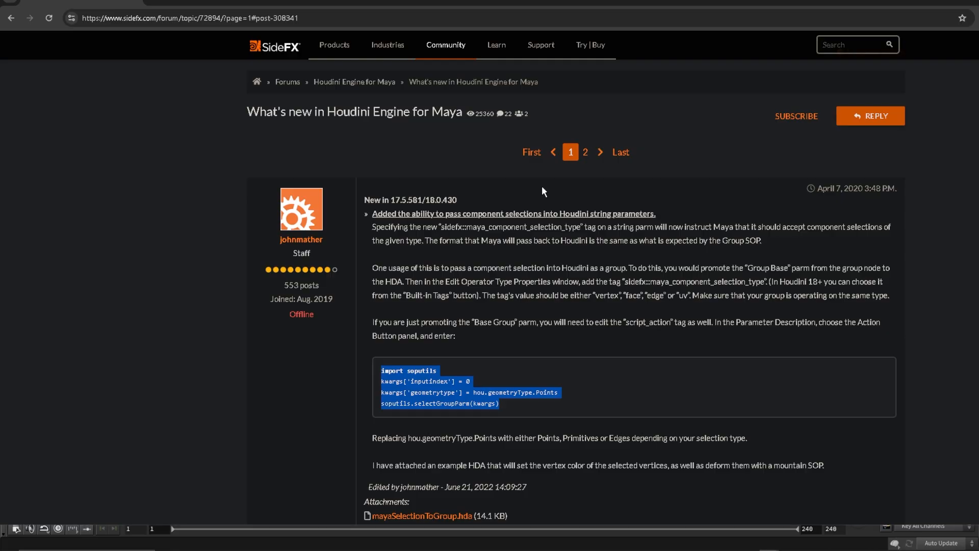
key(alt+Tab)
click(466, 234)
text(import soputils kwargs['inputindex'] = 0 kwargs['geometrytype'] = hou.geometryType.Points soputils.selectGroupParm(kwargs))
Change the script's geometry type to hou.geometryType.Edges and apply the asset changes.
click(637, 231)
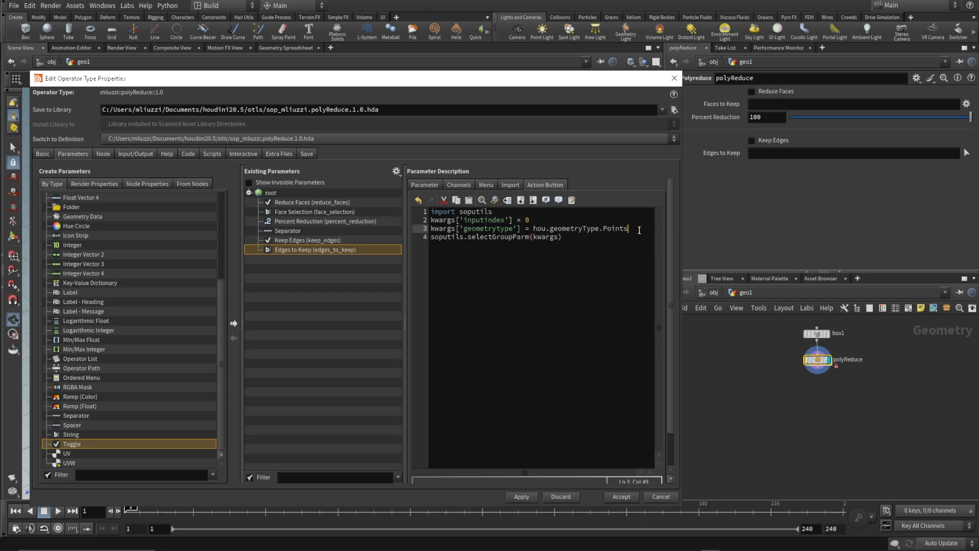
drag(634, 230, 599, 232)
key(BackSpace)
text(.)
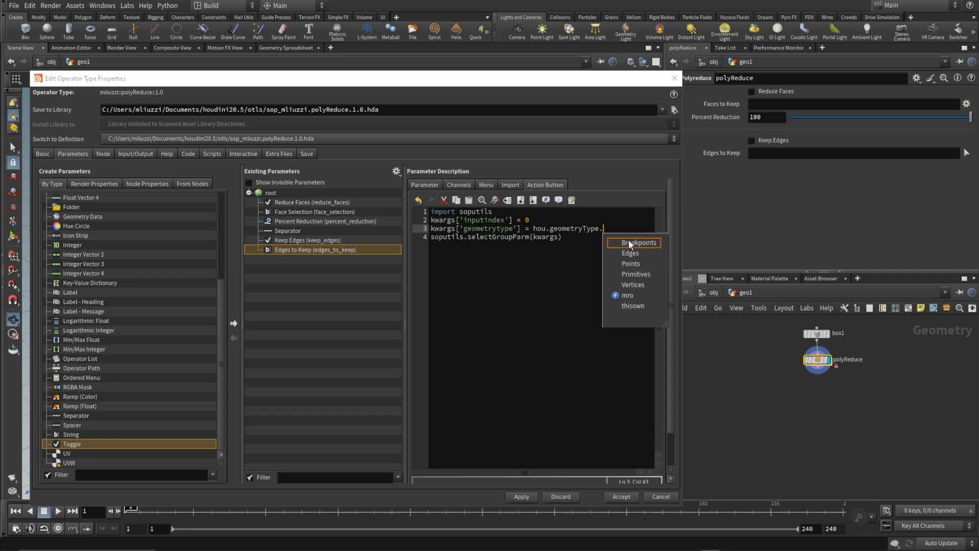
click(631, 253)
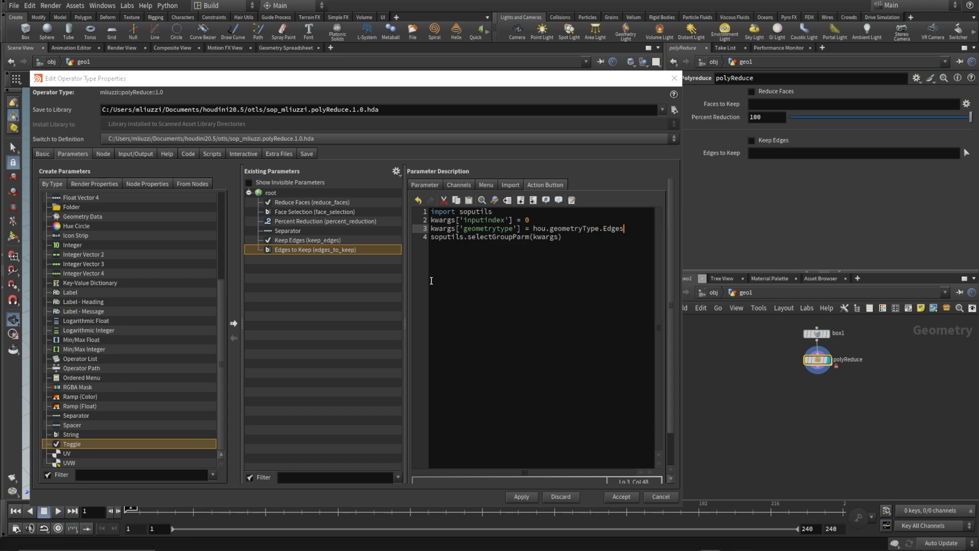
click(523, 497)
Add a script_action_icon tag with the value BUTTONS_reselect to Edges to Keep.
scroll(446, 422, down, 2)
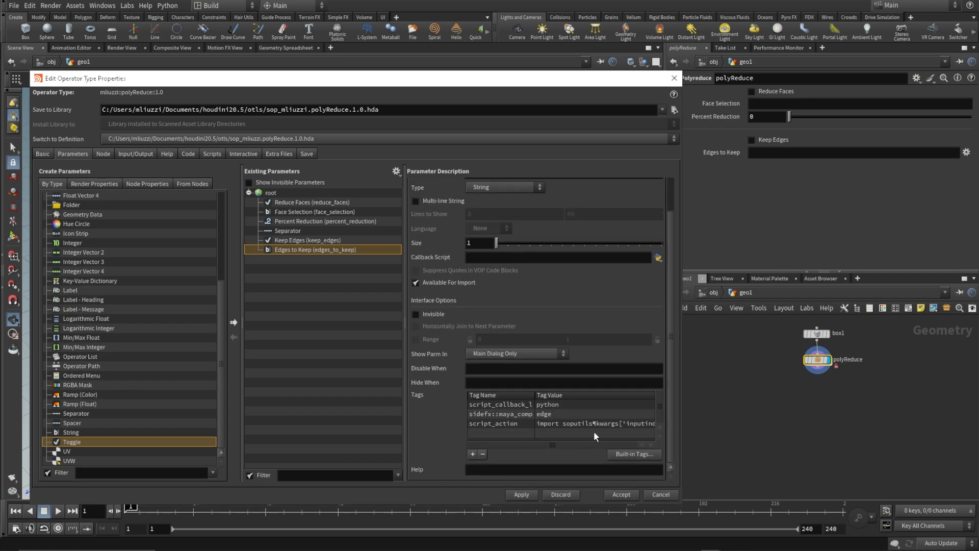
click(473, 454)
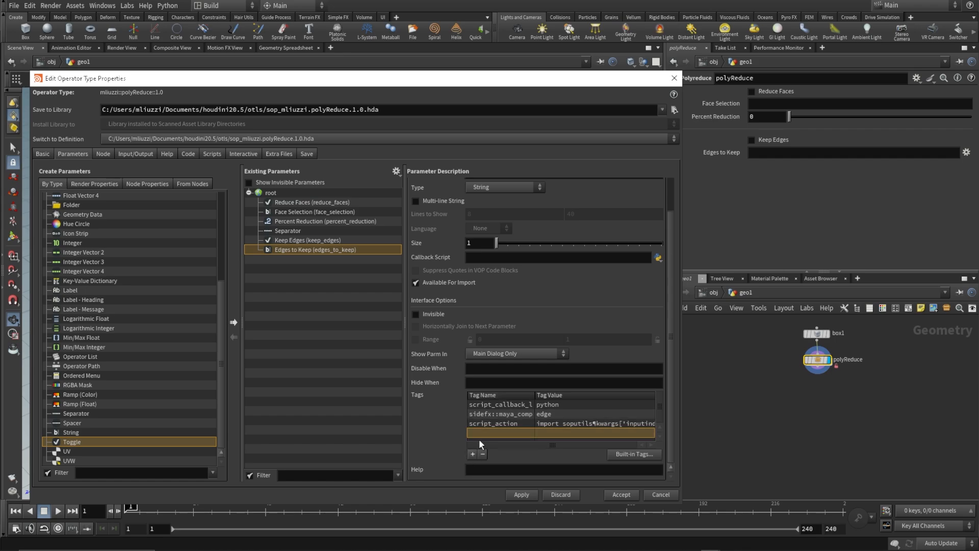
double_click(477, 433)
text(script_action_icon)
key(Tab)
text(BUTTONS)
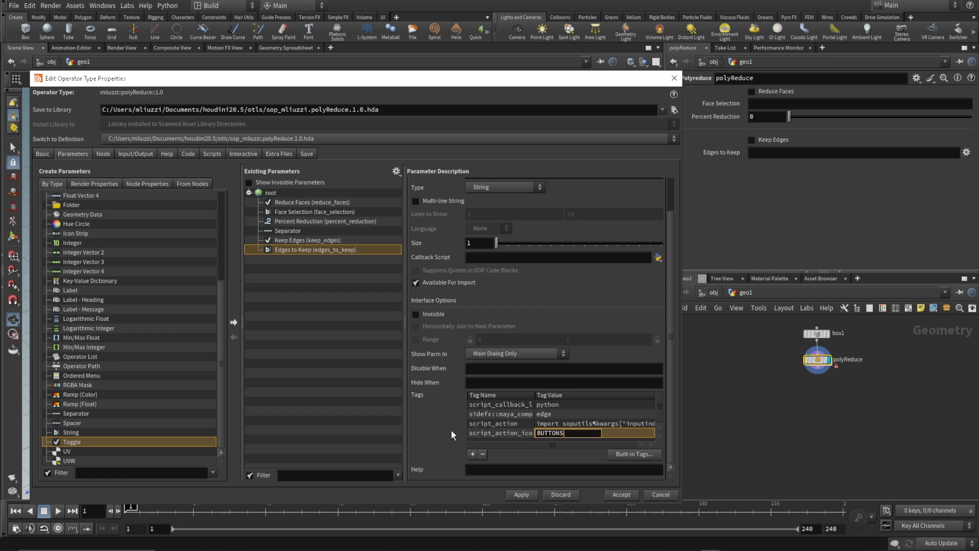
text(_Reselect)
Add the built-in Maya Component Selection Type tag to Face Selection and set its value to face.
click(315, 211)
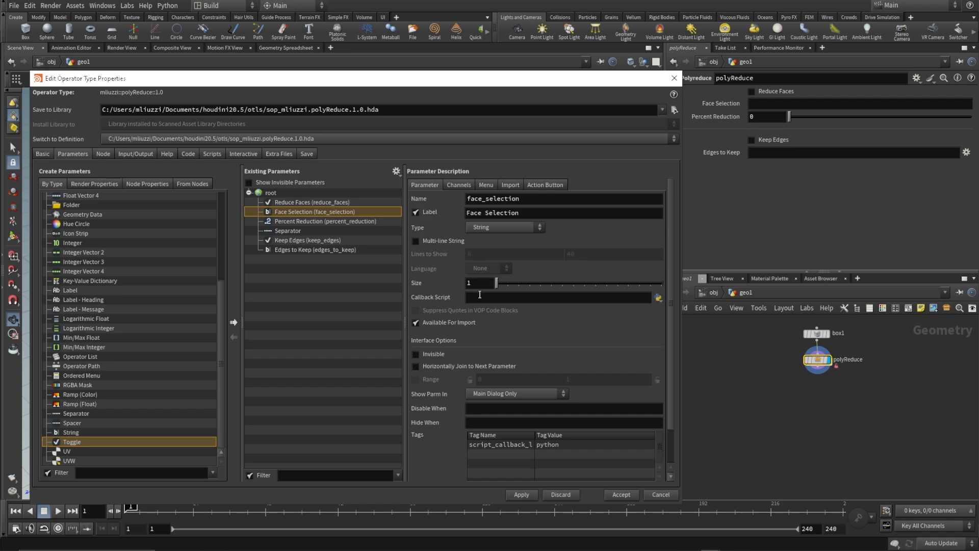
scroll(623, 456, down, 2)
click(633, 455)
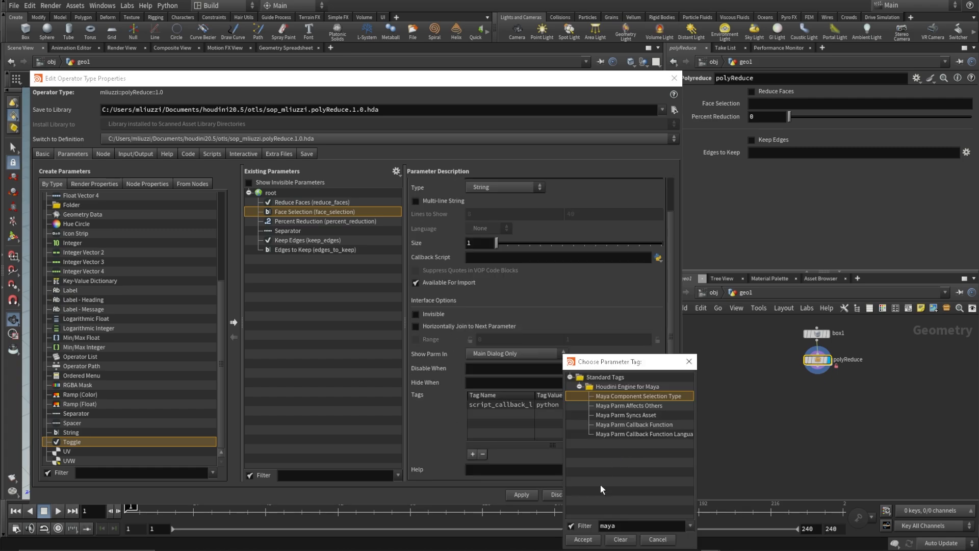
click(583, 540)
double_click(559, 413)
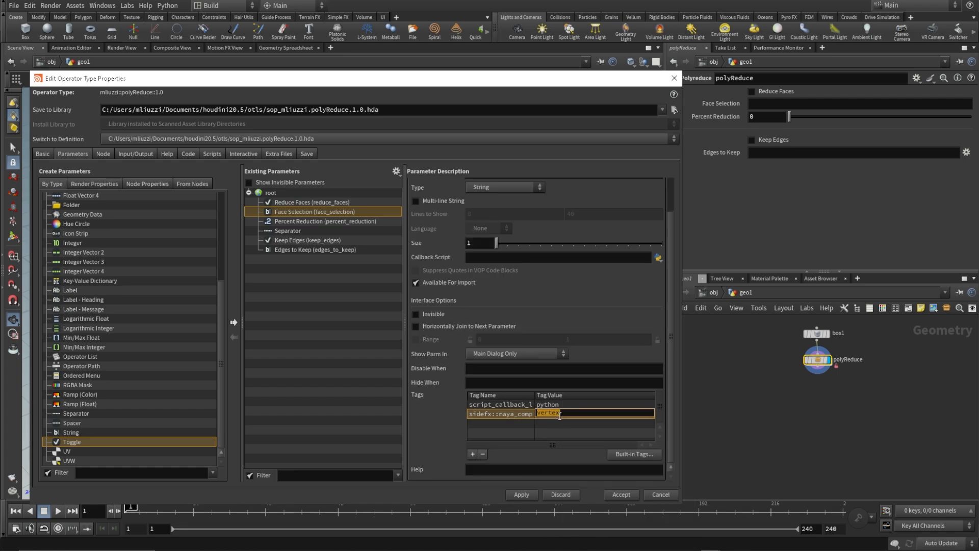
text(face)
key(Return)
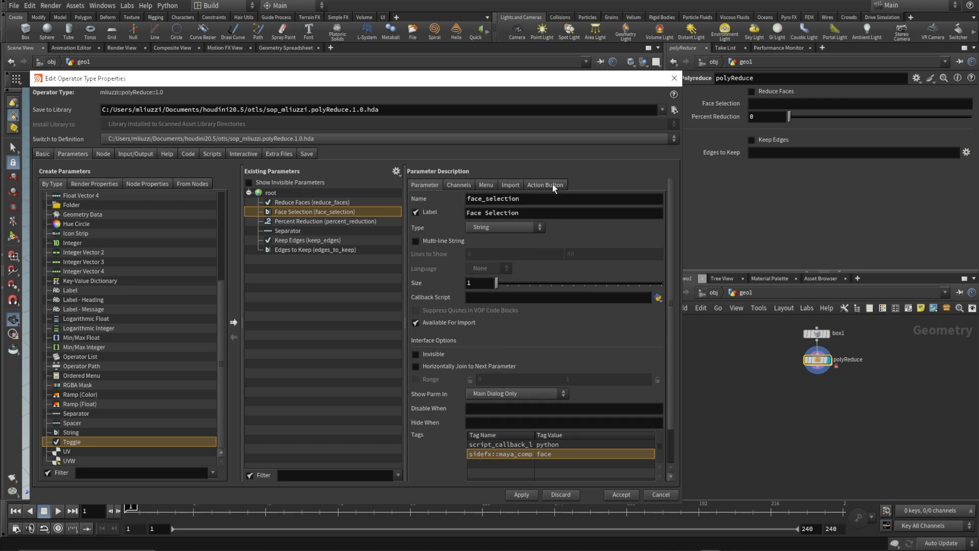
Paste the soputils script into Face Selection's action button script, change its geometry type to hou.geometryType.Primitives, and apply the changes.
click(553, 185)
text(import soputils kwargs['inputindex'] = 0 kwargs['geometrytype'] = hou.geometryType.Points soputils.selectGroupParm(kwargs))
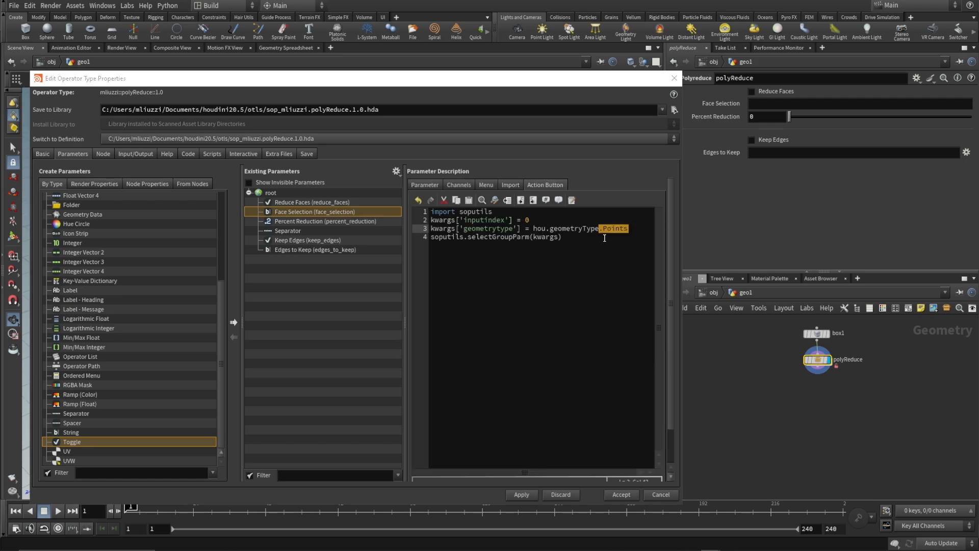
key(BackSpace)
text(.)
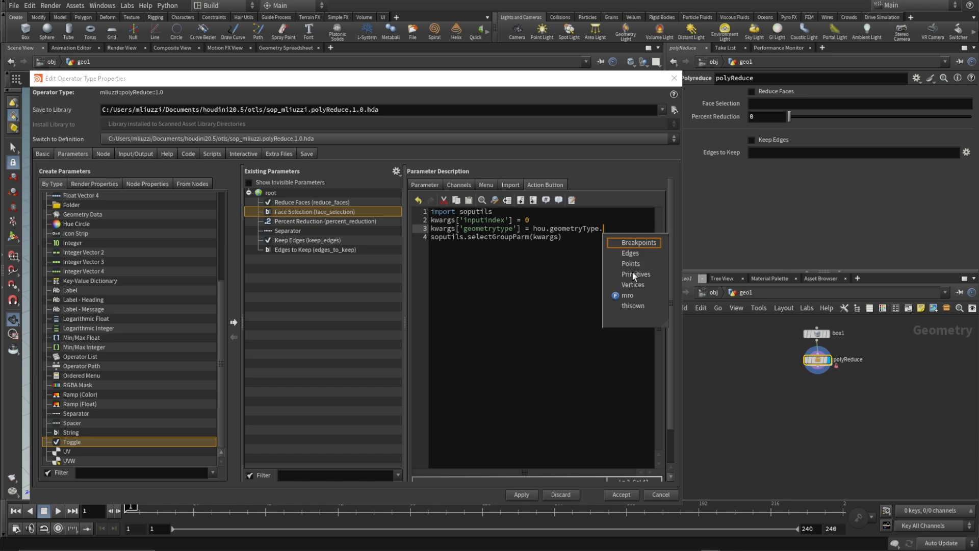
click(634, 274)
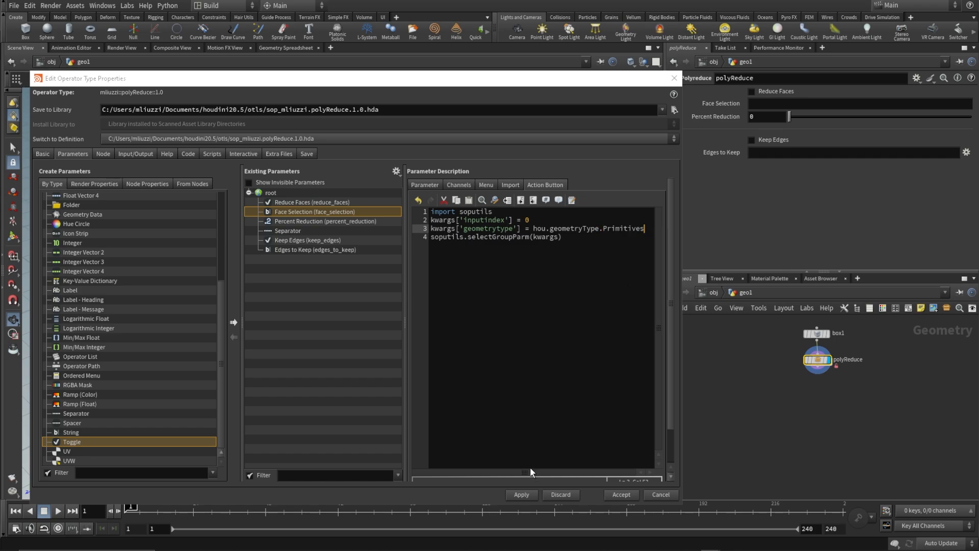
click(523, 495)
Add a script_action_icon tag with the value BUTTONS_reselect to Face Selection, and accept the operator type properties.
click(426, 186)
scroll(459, 359, down, 2)
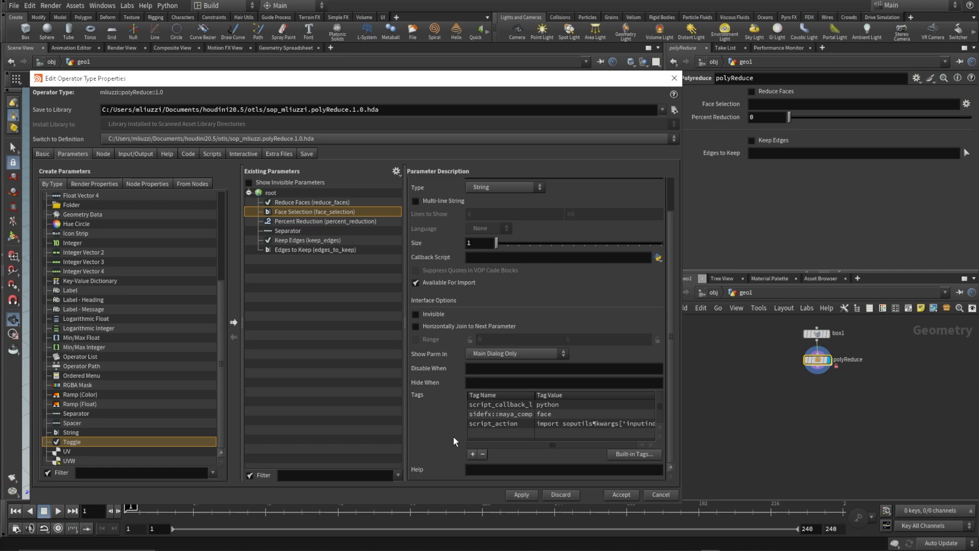
click(473, 455)
double_click(490, 432)
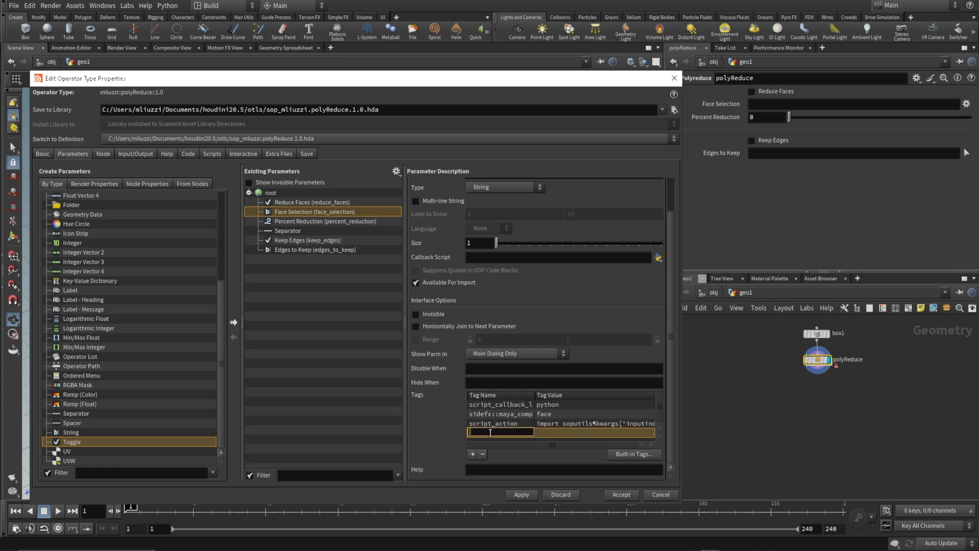
text(script_action_icon)
key(Tab)
text(BUTTONS_rese)
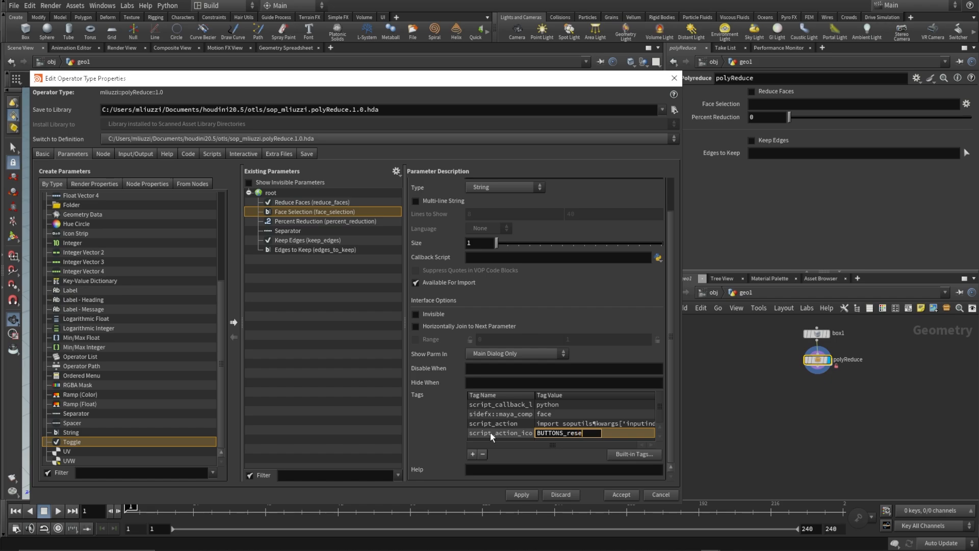
text(lect)
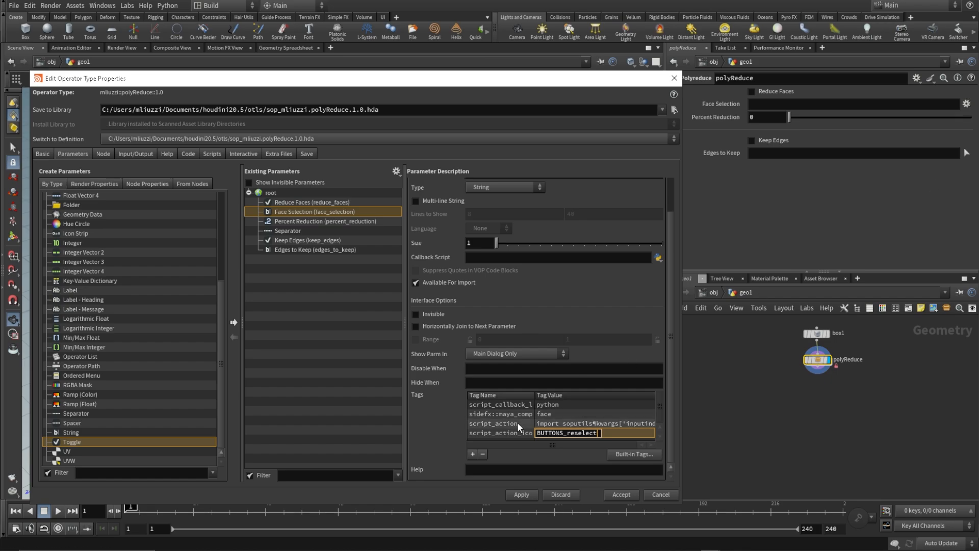
click(522, 496)
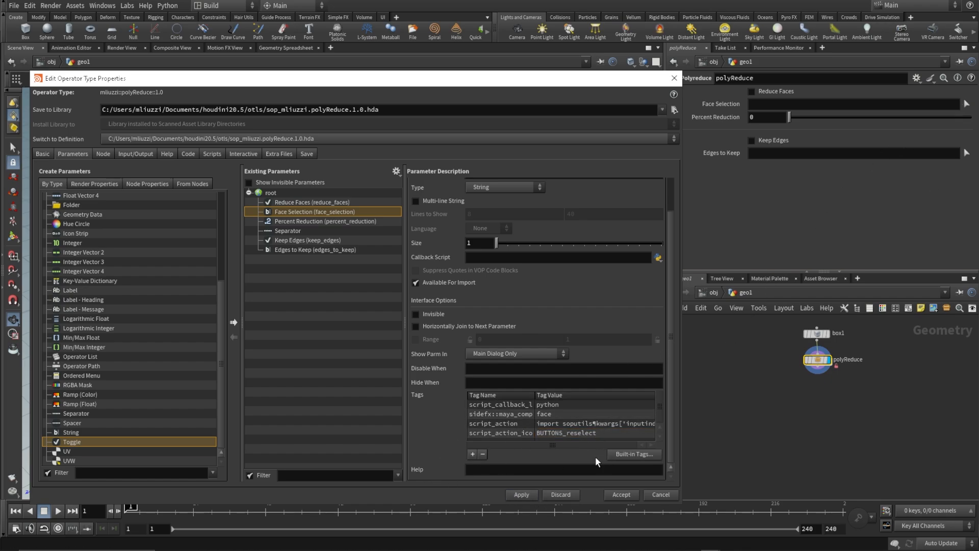
click(616, 495)
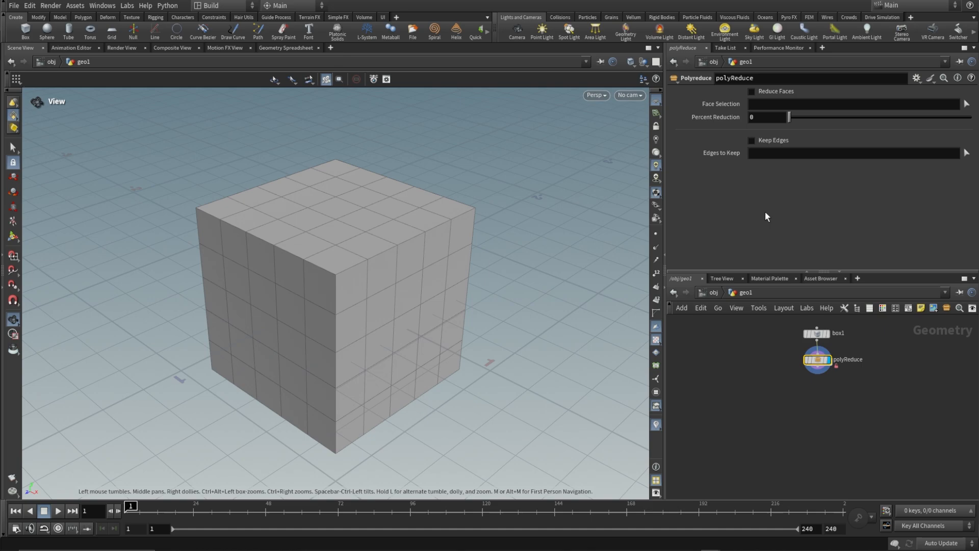
Copy the asset's Face Selection parameter and paste it as a relative reference into the Base Group of faceGroup inside polyReduce.
right_click(717, 105)
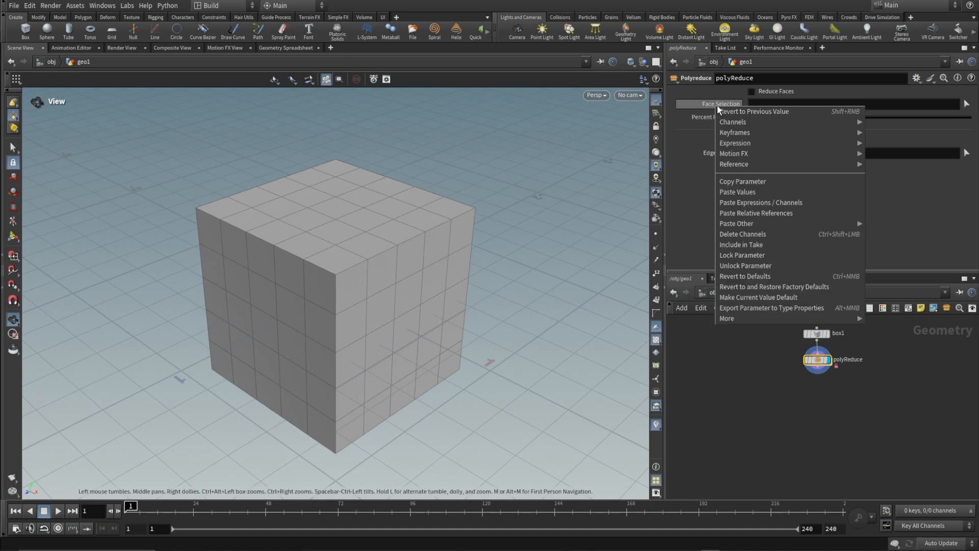
click(758, 182)
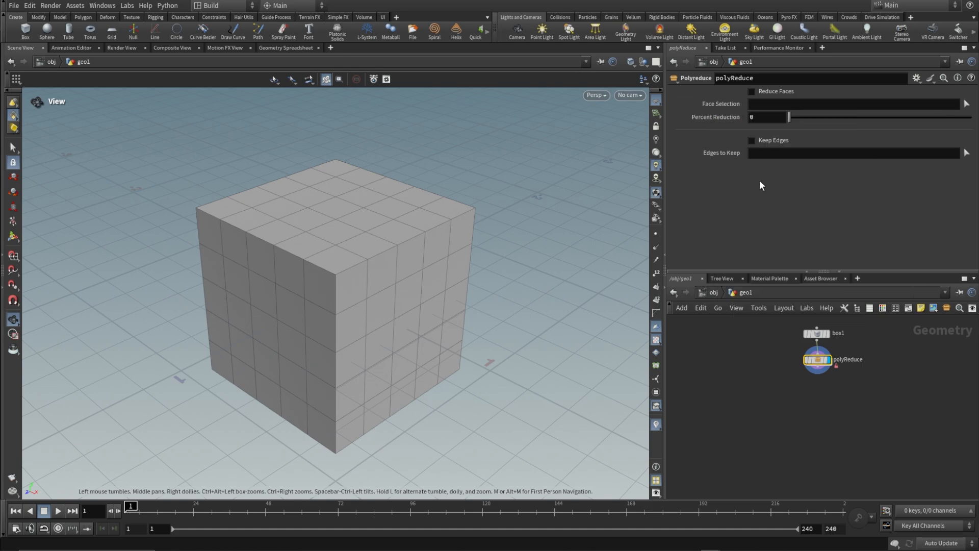
double_click(819, 361)
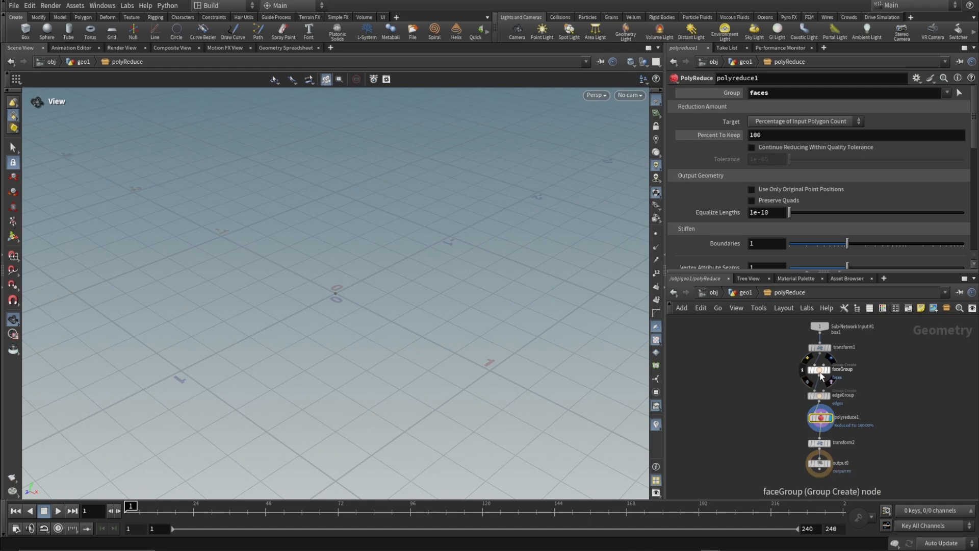
click(820, 373)
right_click(723, 160)
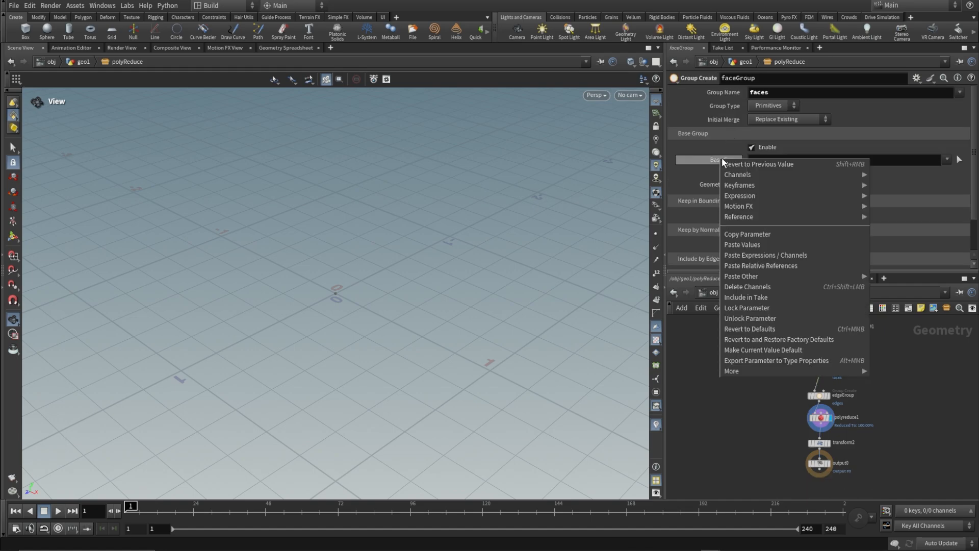
click(761, 267)
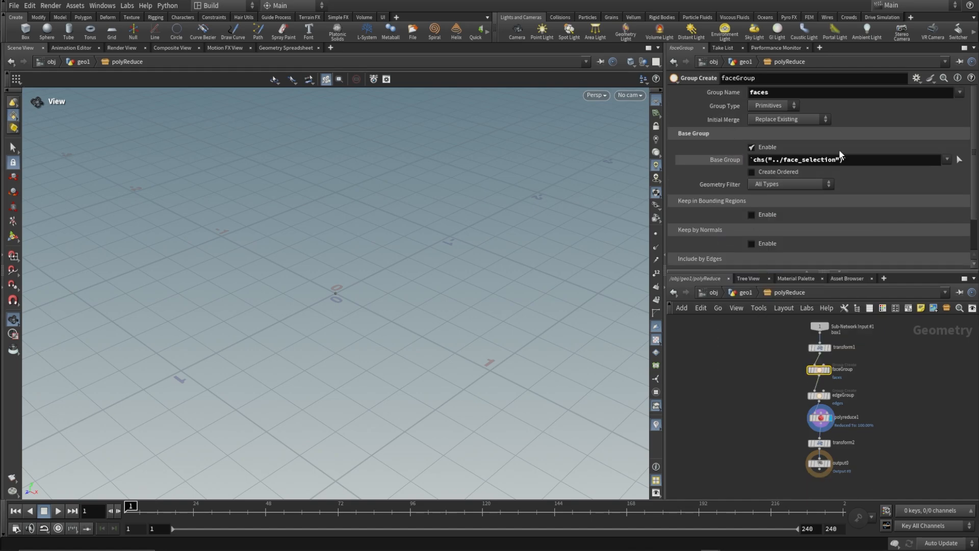
Strip the backticks from faceGroup's Base Group reference and make chs("../face_selection") an Hscript expression.
click(853, 160)
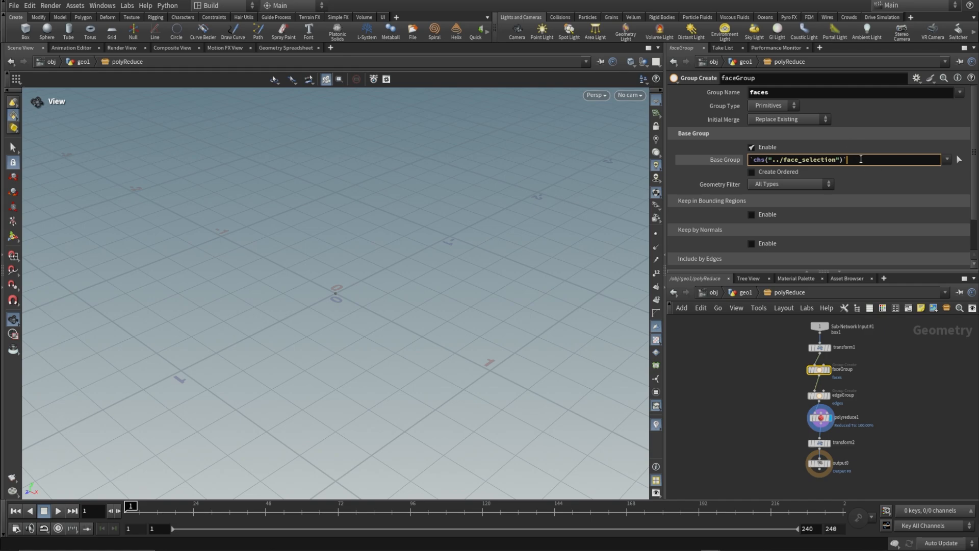
key(BackSpace)
click(754, 159)
key(BackSpace)
key(alt+e)
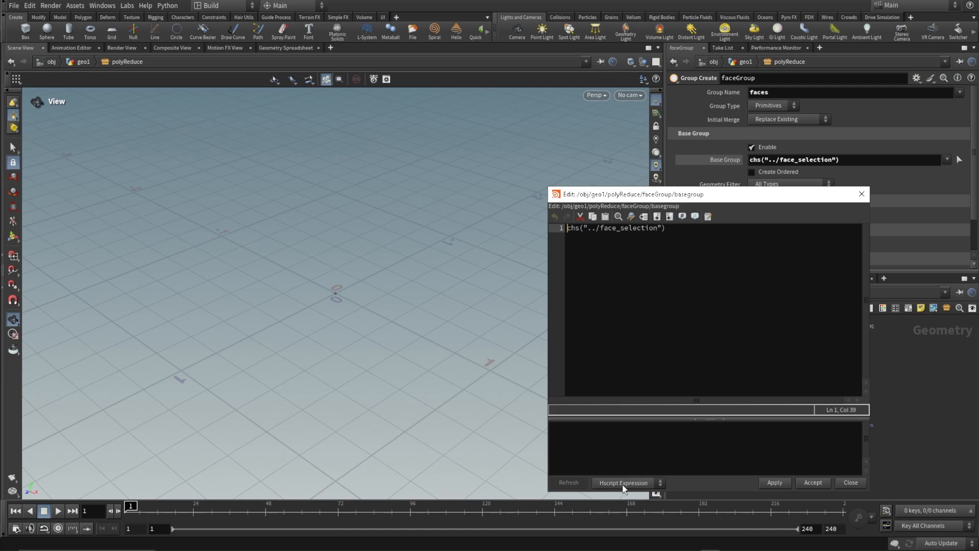
click(815, 484)
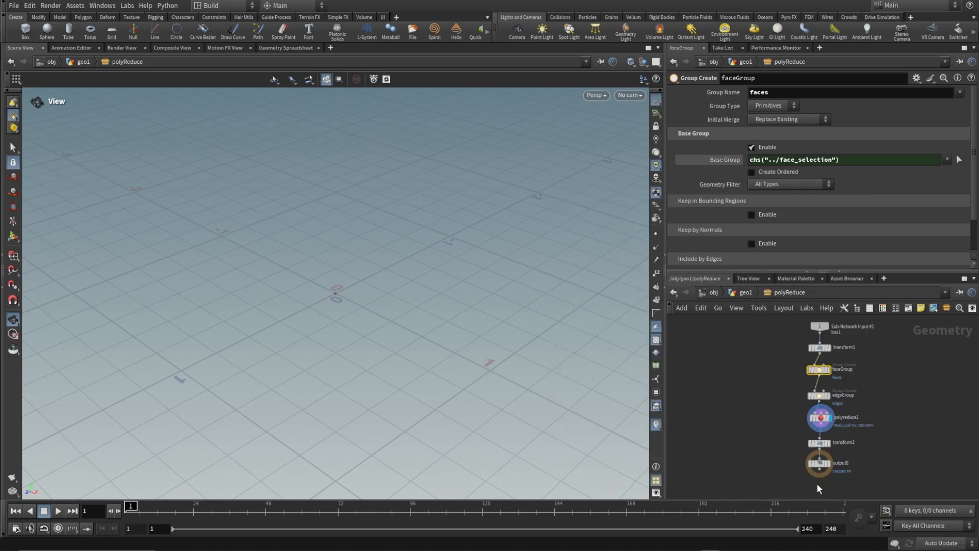
Link the Base Group Enable toggle of faceGroup to the asset's Reduce Faces parameter with a relative reference.
click(742, 293)
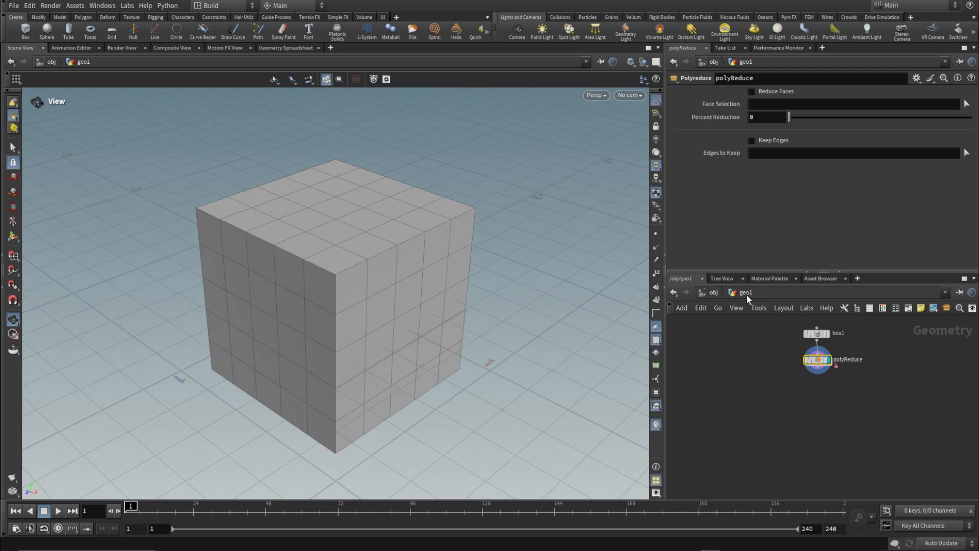
right_click(762, 91)
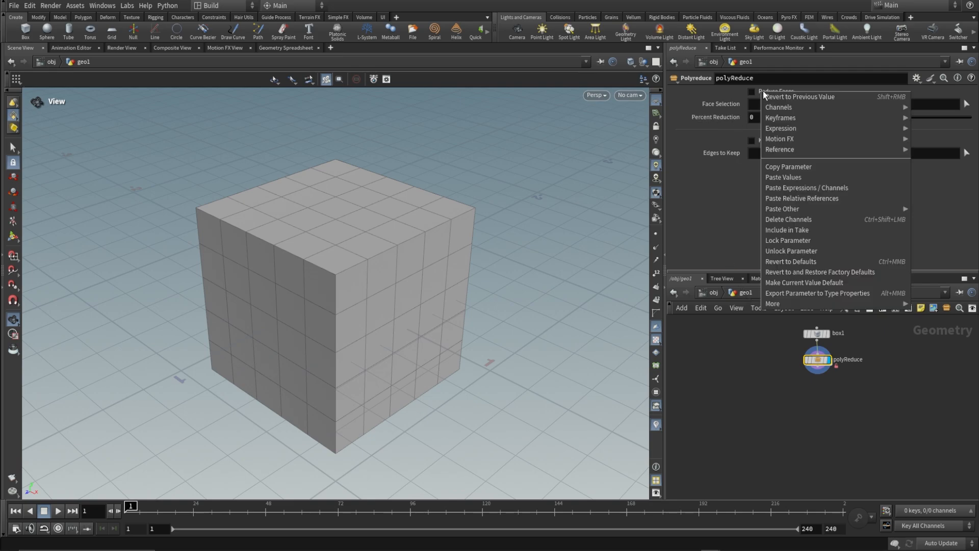
click(788, 167)
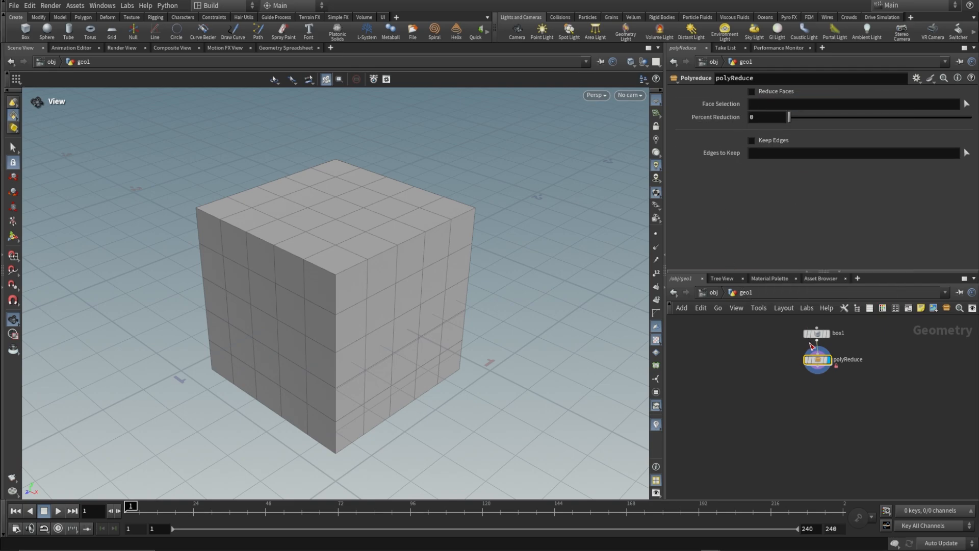
double_click(817, 360)
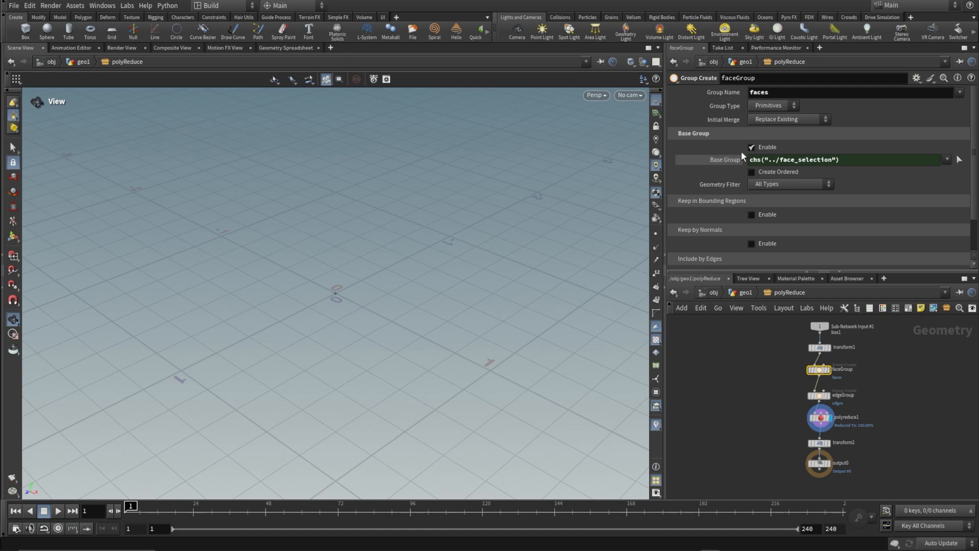
right_click(759, 149)
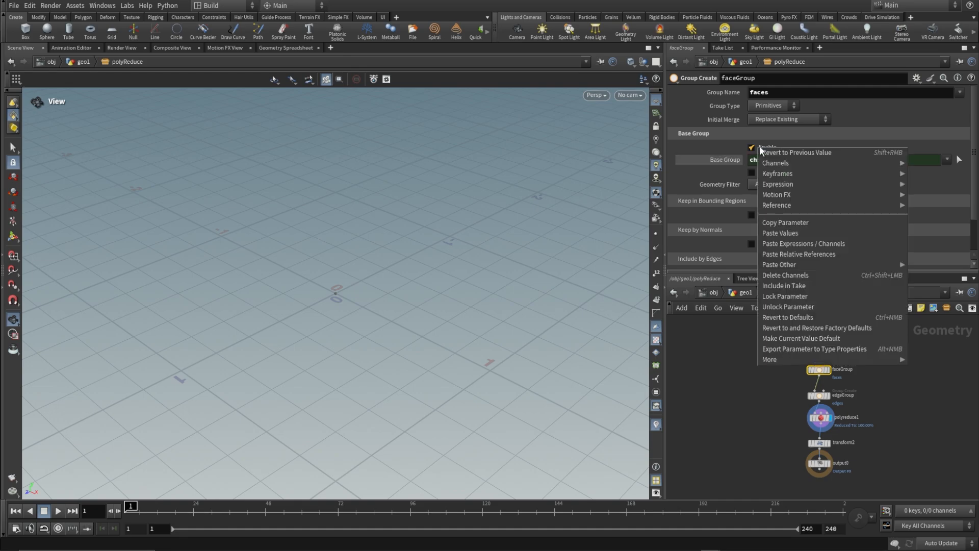
click(795, 254)
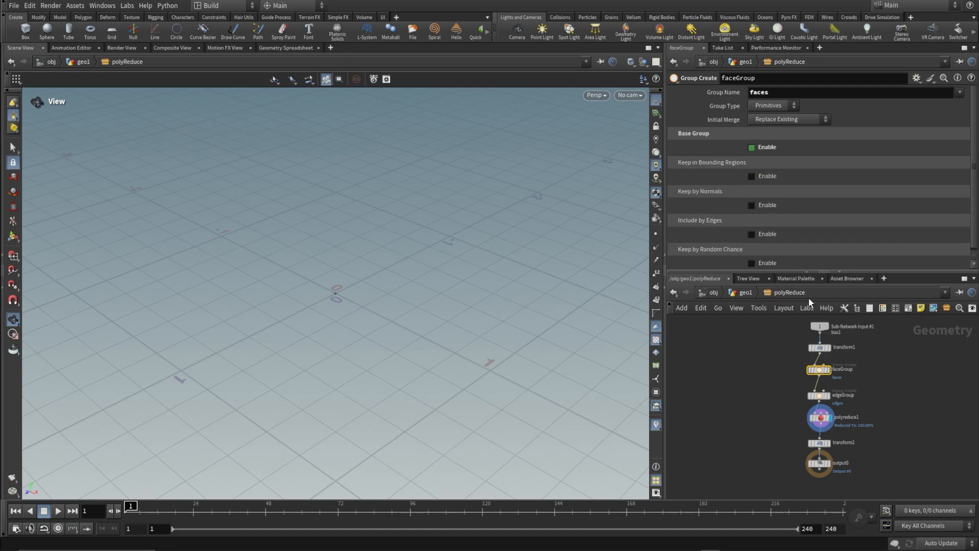
Copy the asset's Edges to Keep parameter and paste it as a relative reference into the Base Group of edgeGroup.
click(821, 398)
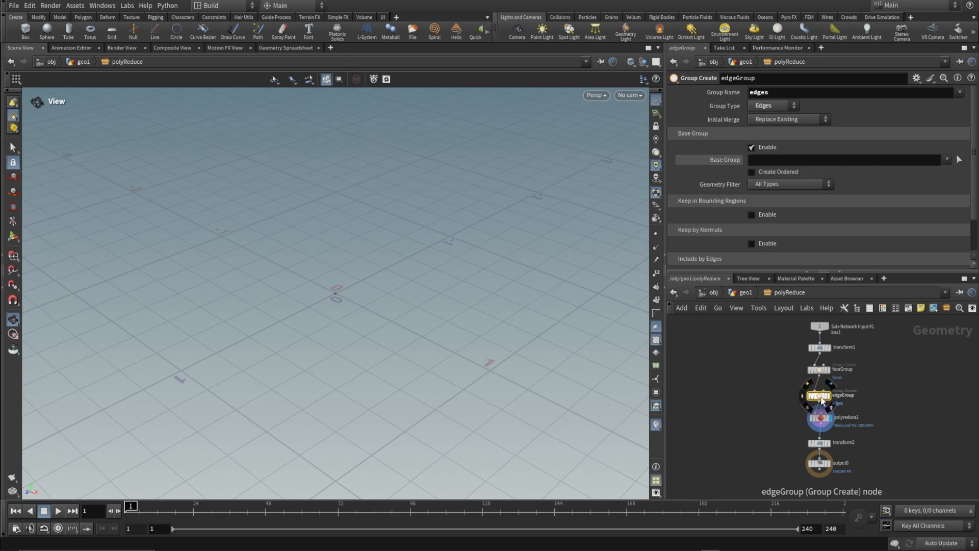
click(742, 293)
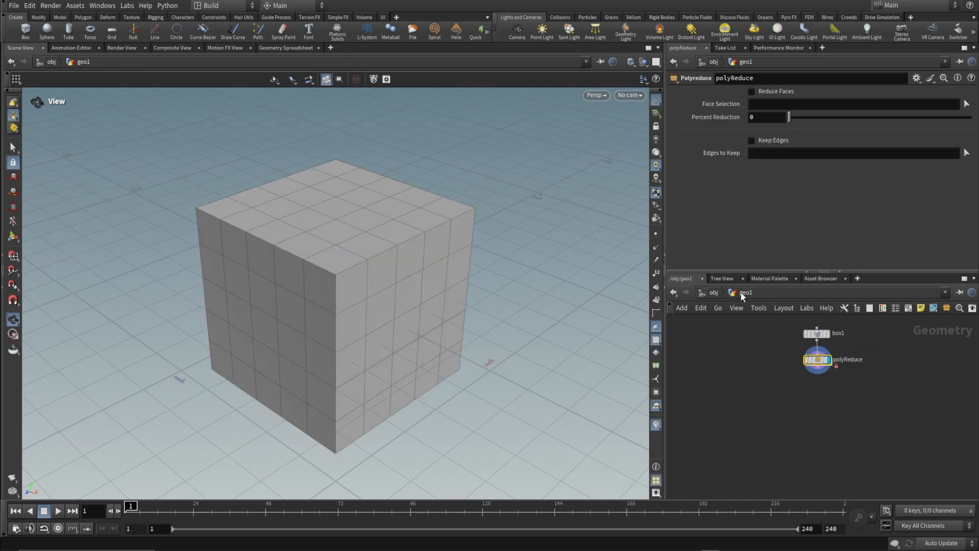
right_click(712, 149)
click(747, 228)
double_click(818, 360)
right_click(722, 161)
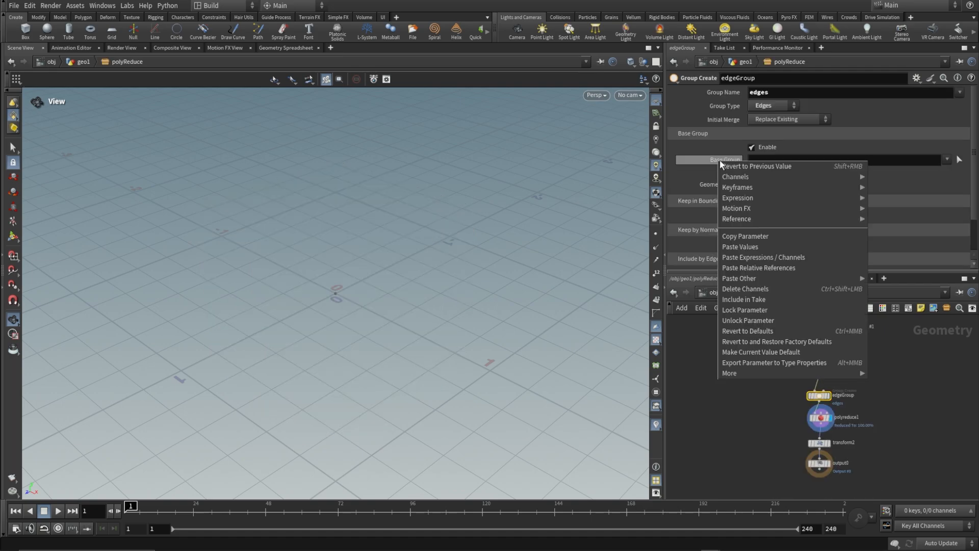
click(735, 268)
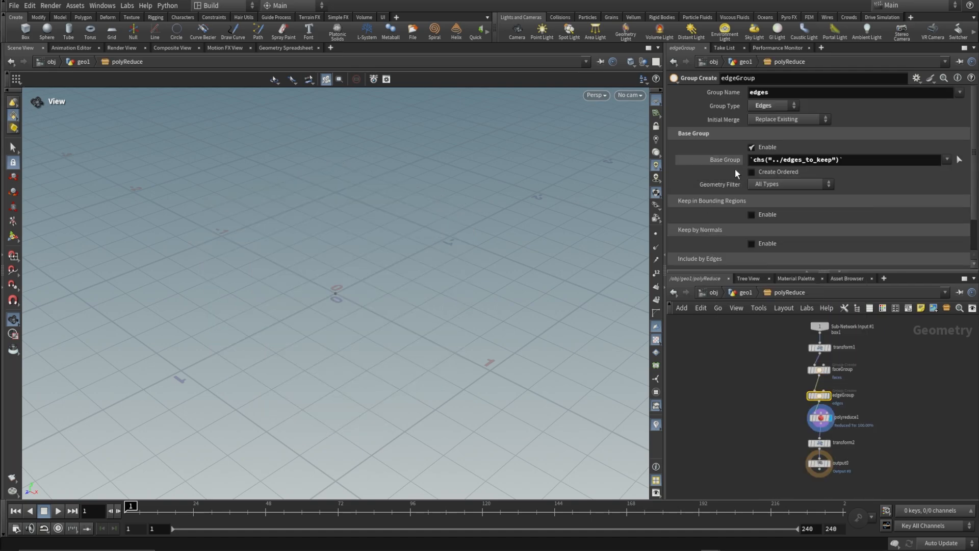
Strip the backticks from edgeGroup's Base Group reference and make chs("../edges_to_keep") an Hscript expression.
click(758, 159)
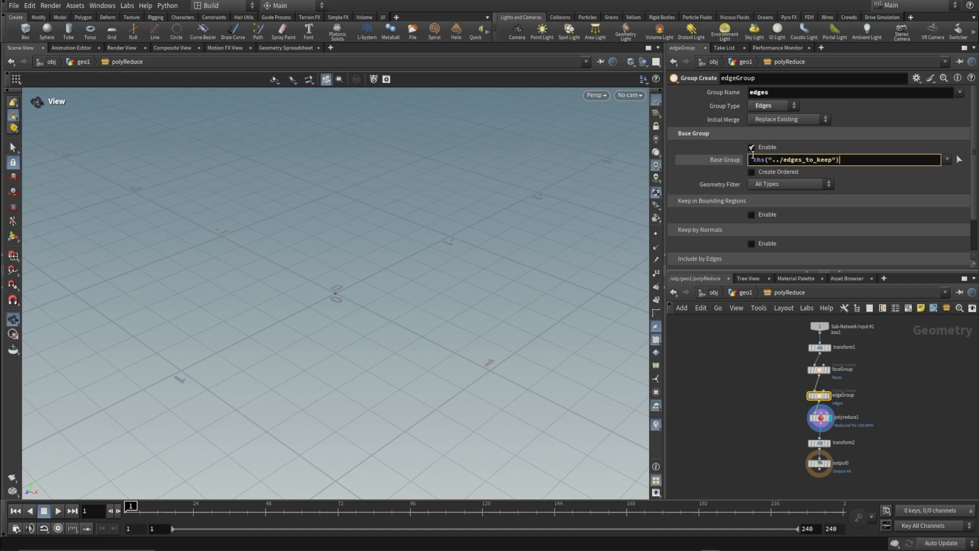
key(alt+e)
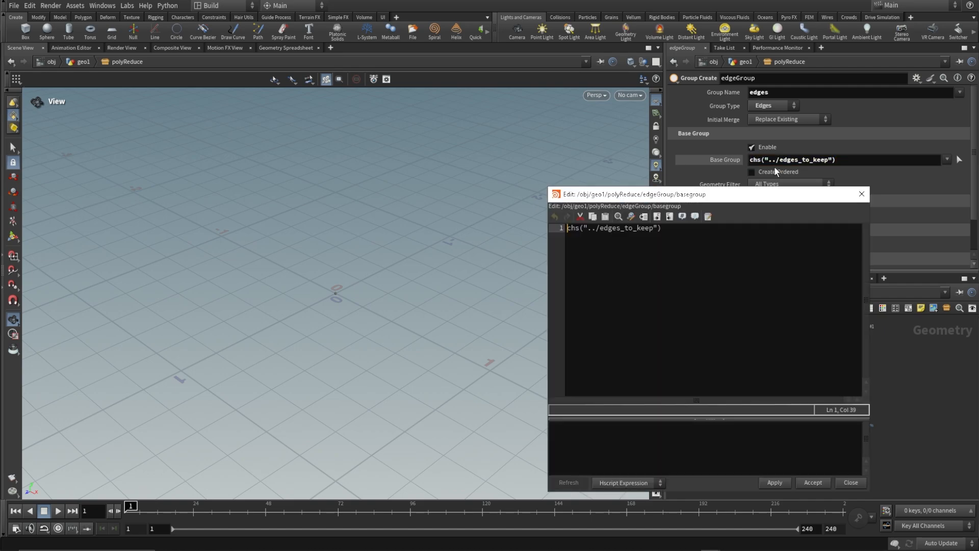
click(813, 482)
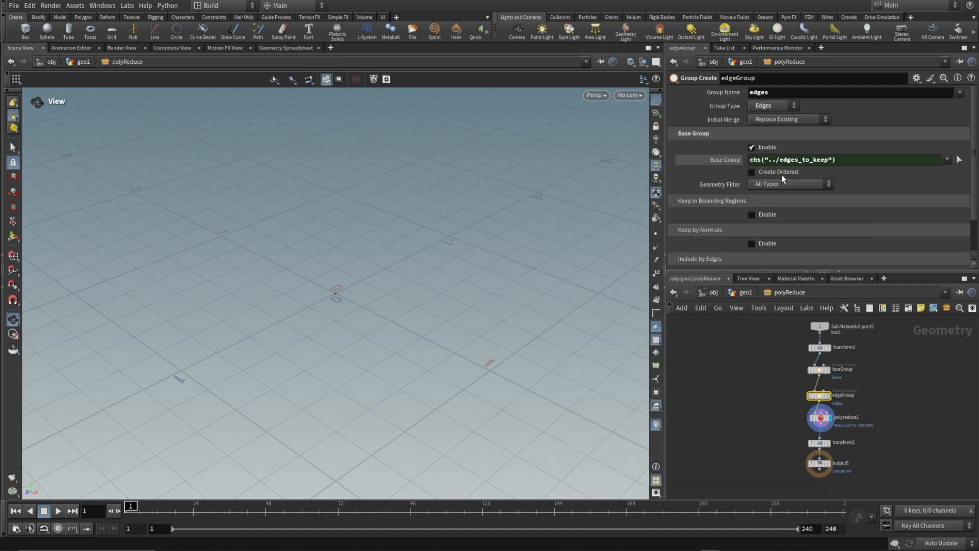
Link the Base Group Enable toggle of edgeGroup to the asset's Keep Edges parameter with a relative reference.
click(744, 293)
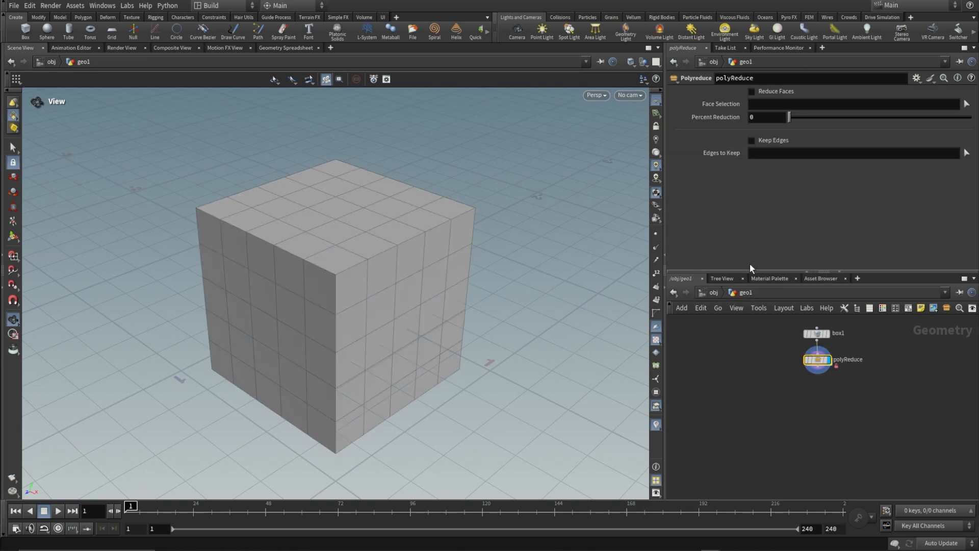
right_click(759, 140)
click(793, 215)
double_click(818, 360)
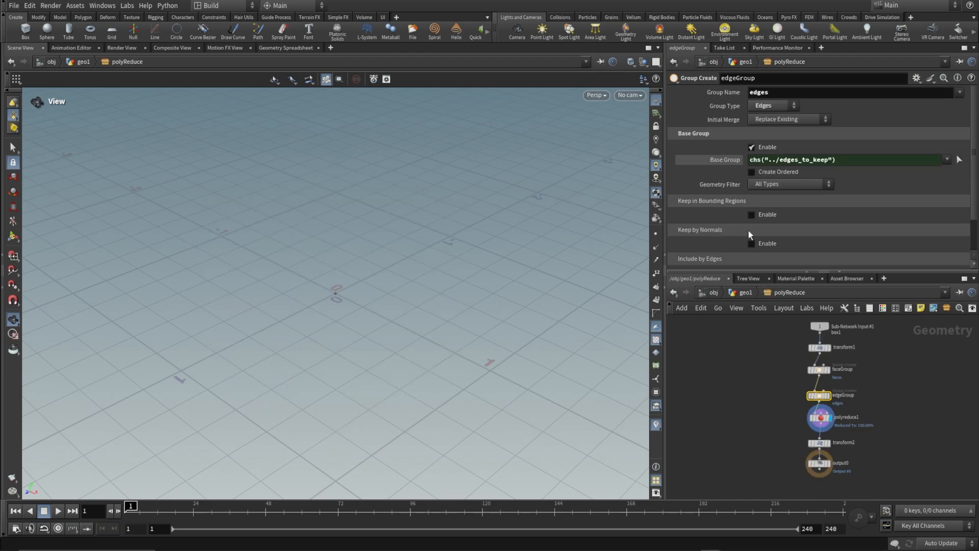
right_click(761, 148)
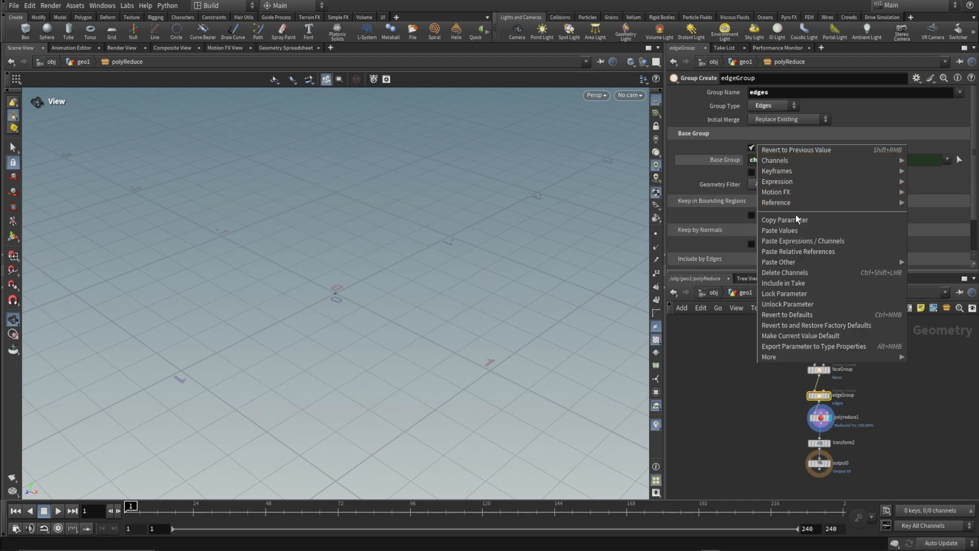
click(807, 251)
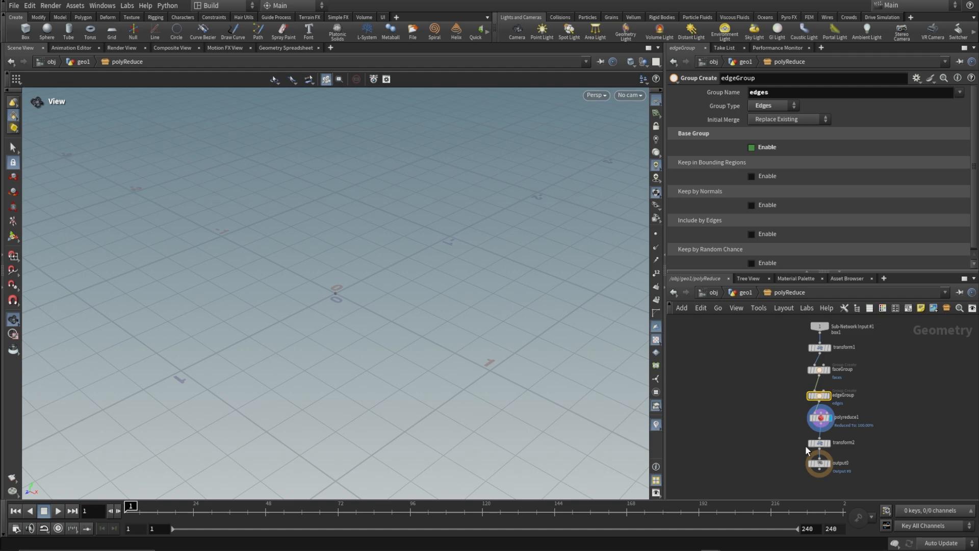
Set the Group of polyreduce1 to the Hscript expression ifs(ch("../reduce_faces")!=0,"faces","").
mouse_move(822, 424)
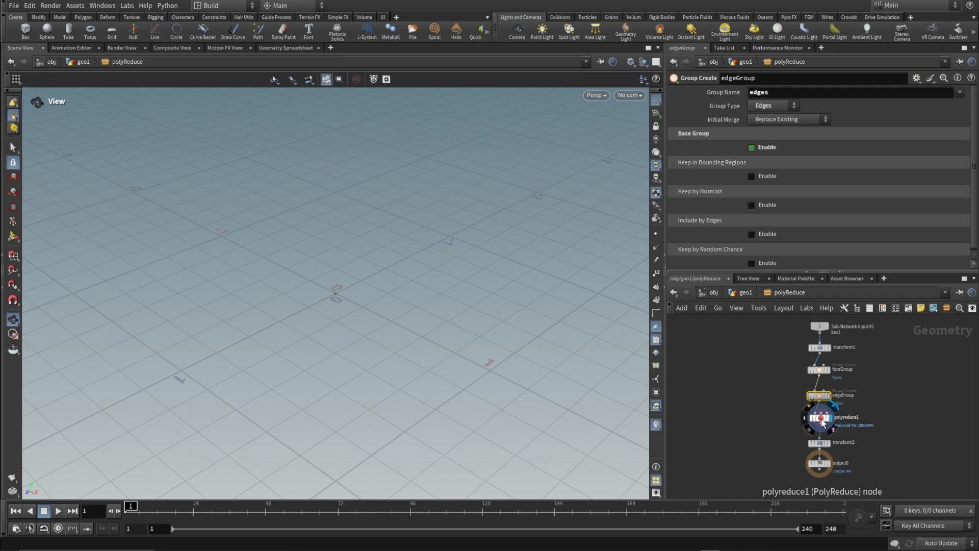
click(822, 421)
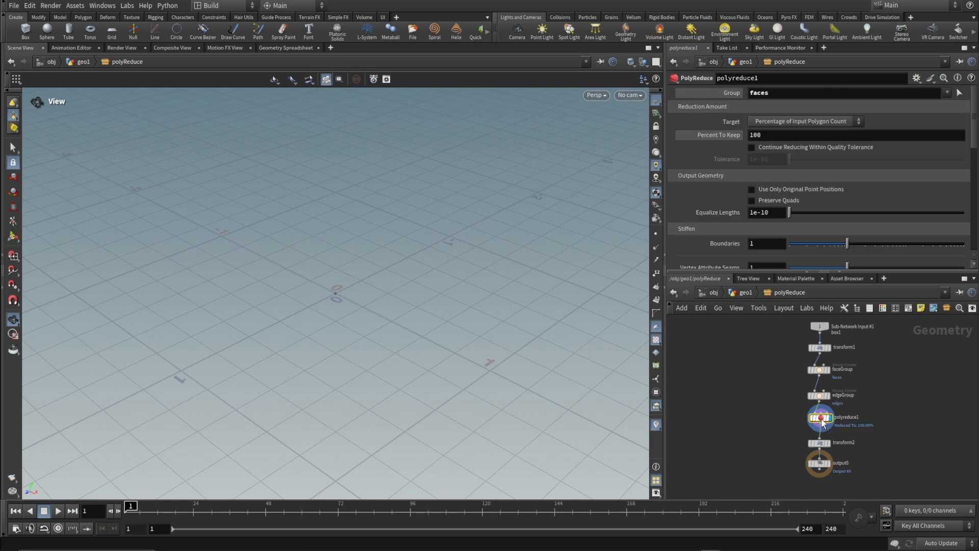
click(782, 92)
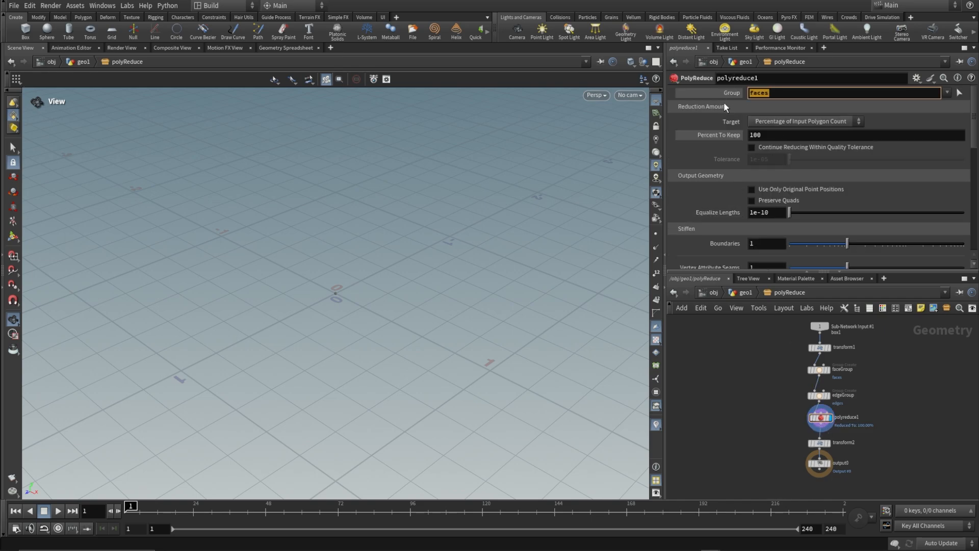
key(alt+e)
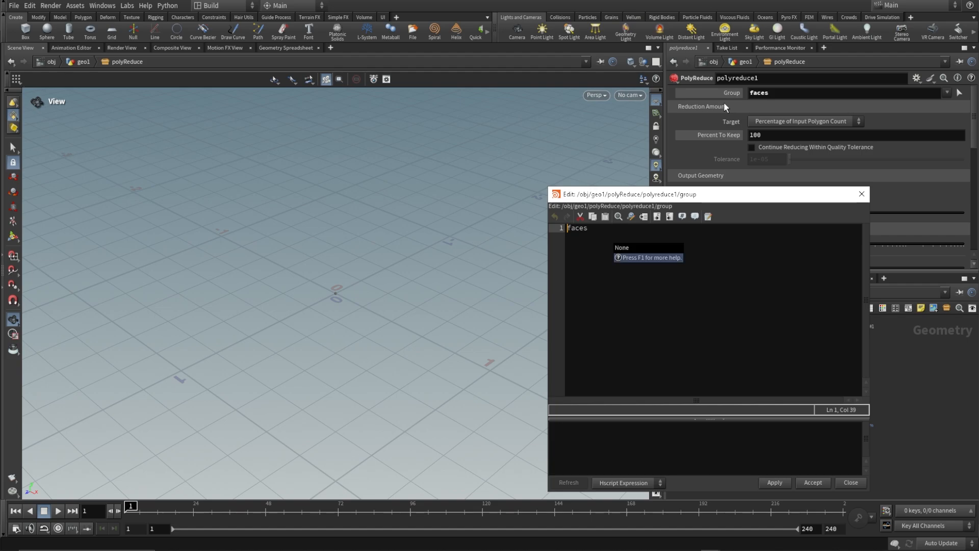
key(Delete)
key(Delete)
key(Delete)
key(Delete)
key(Delete)
text(ifs()
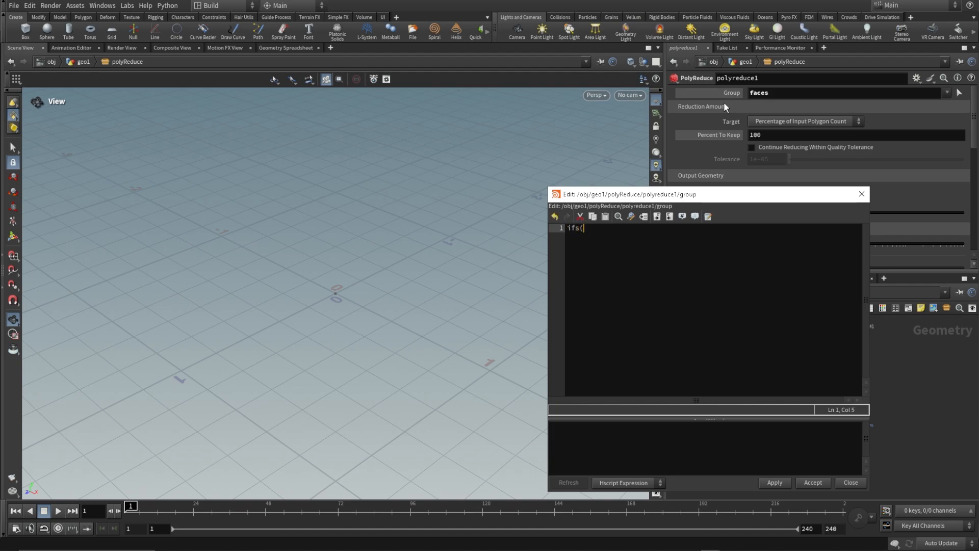
text(ch("../)
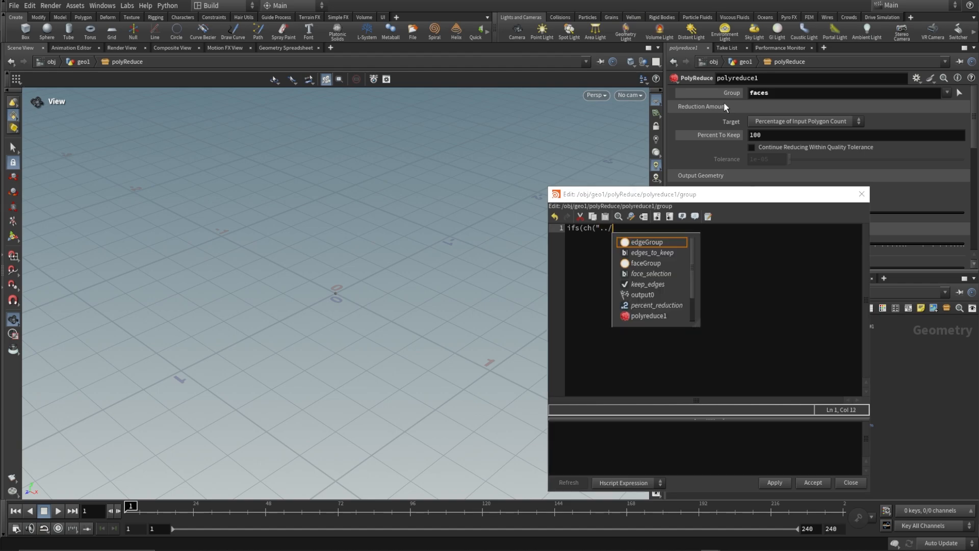
scroll(663, 275, down, 1)
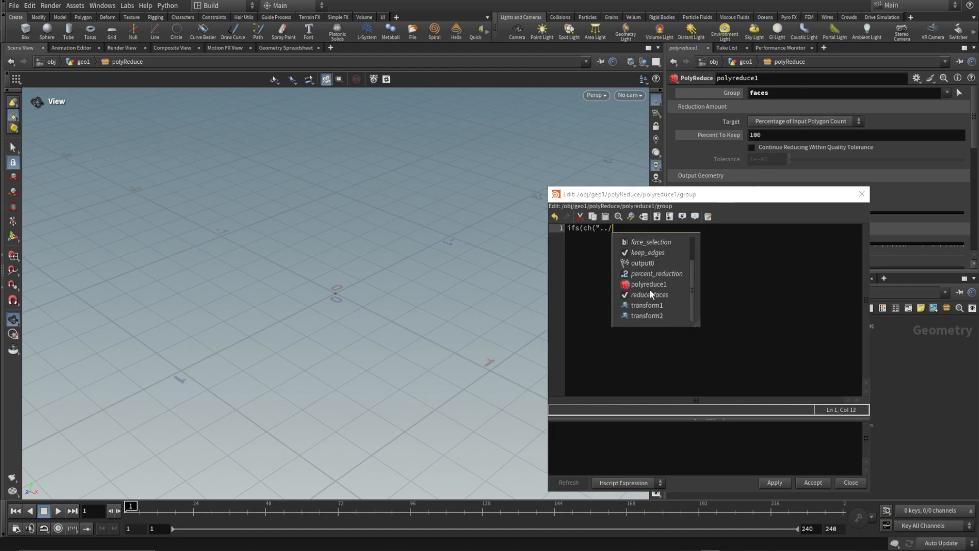
click(650, 295)
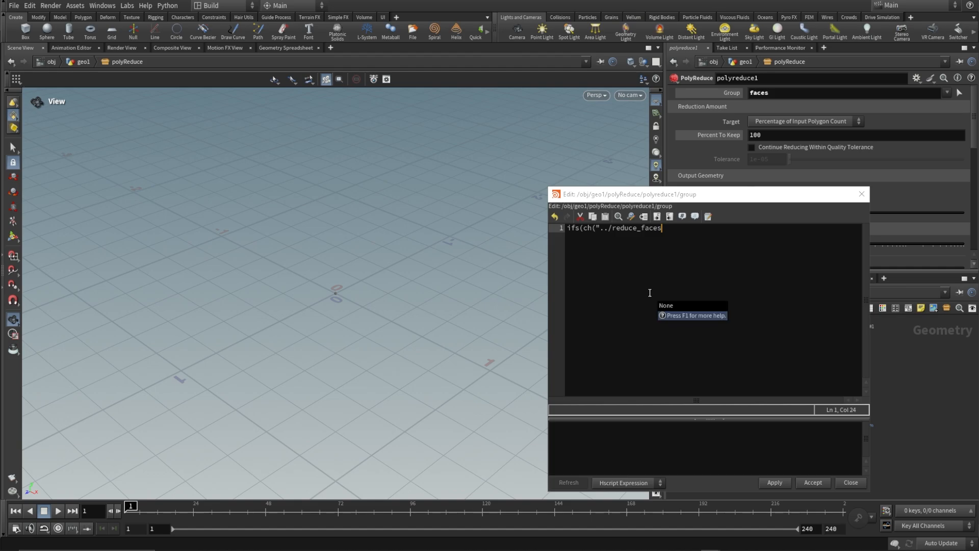
text("))
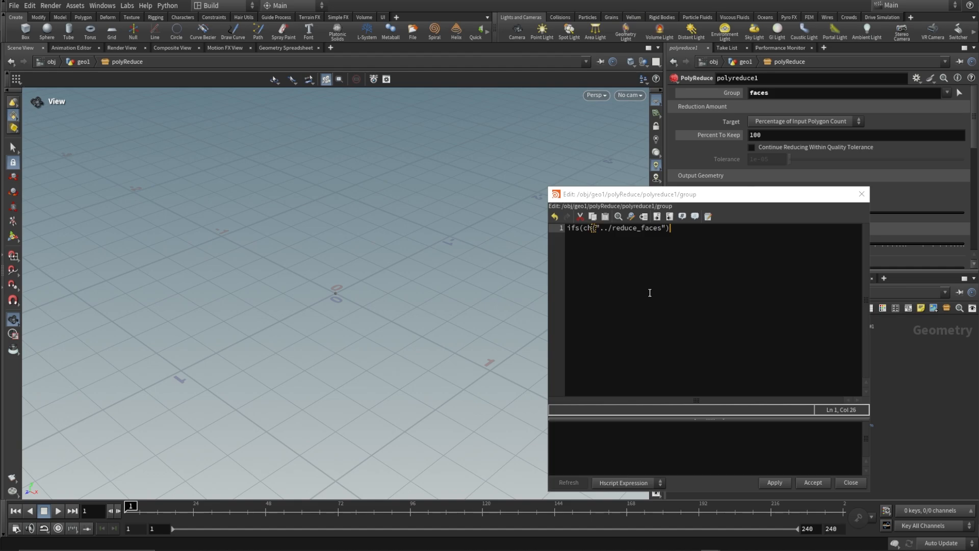
text(!=0,"faces",""))
click(813, 483)
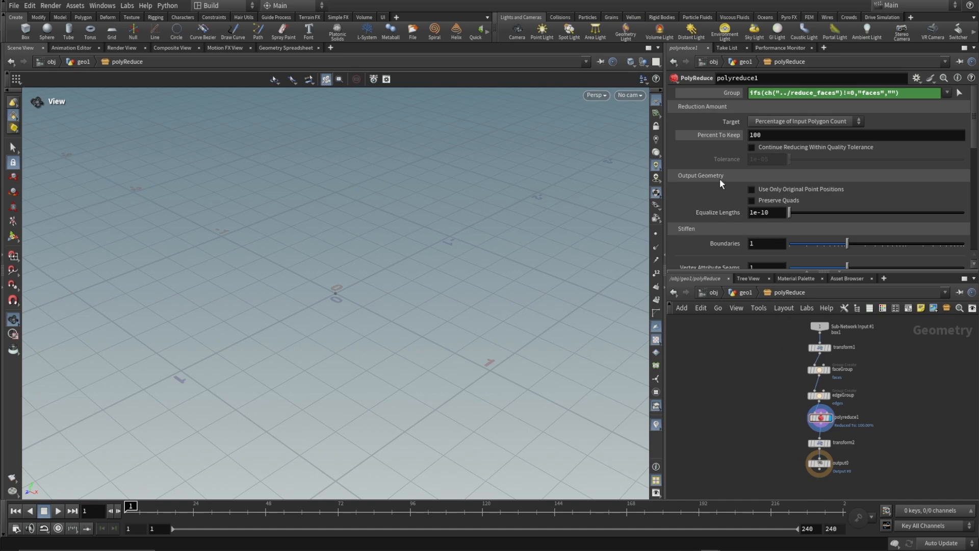
Set the Hard Edges of polyreduce1 to the Hscript expression ifs(ch("../keep_edges")!=0,"edges","").
scroll(721, 163, down, 5)
click(780, 204)
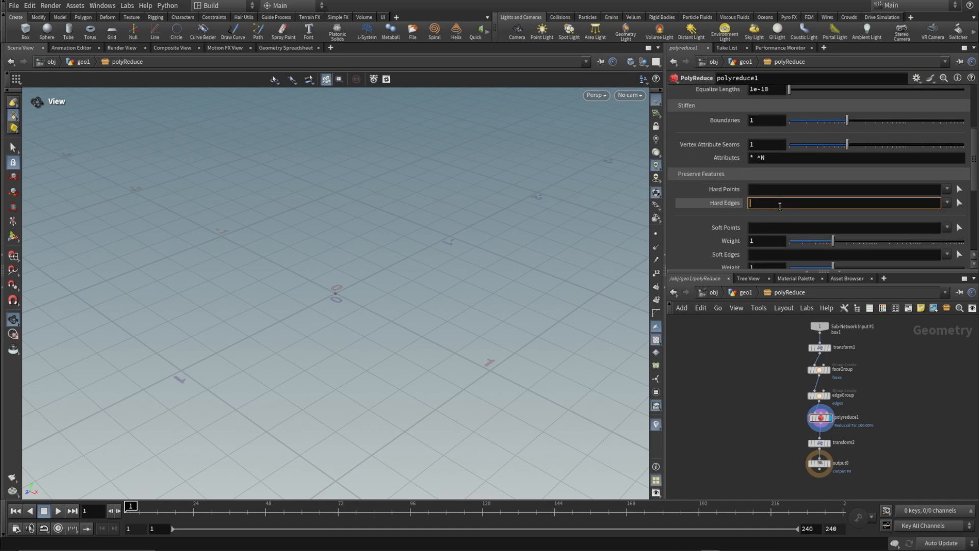
key(alt+e)
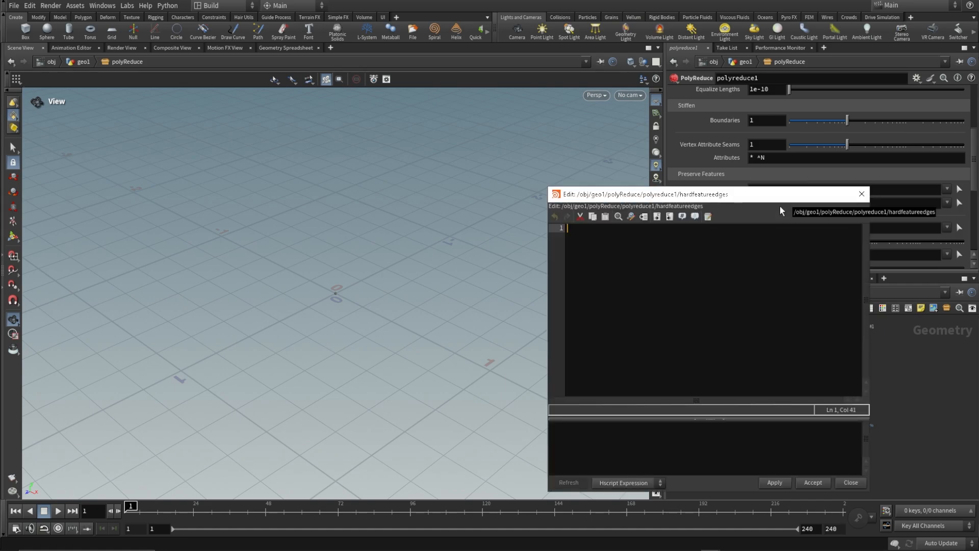
text(ifs(ch("../)
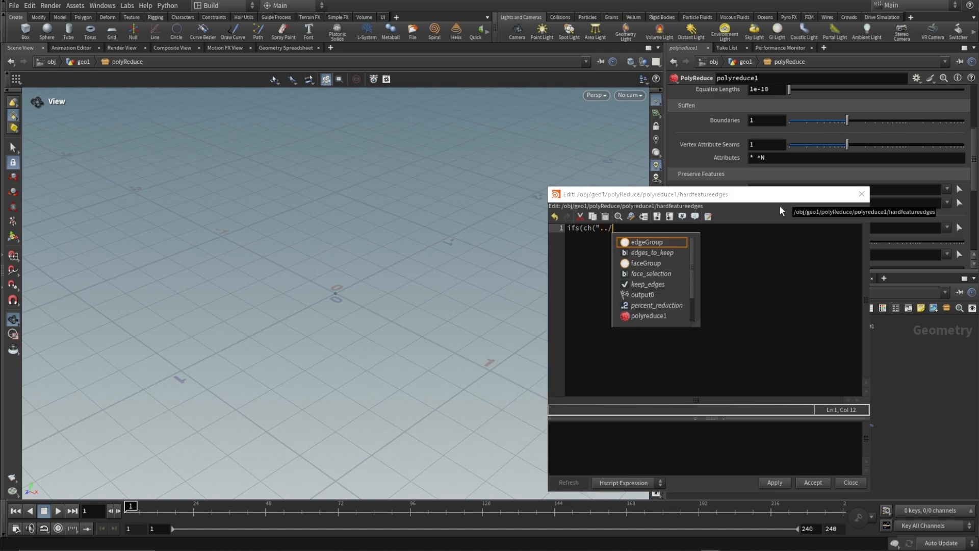
click(667, 284)
text("))
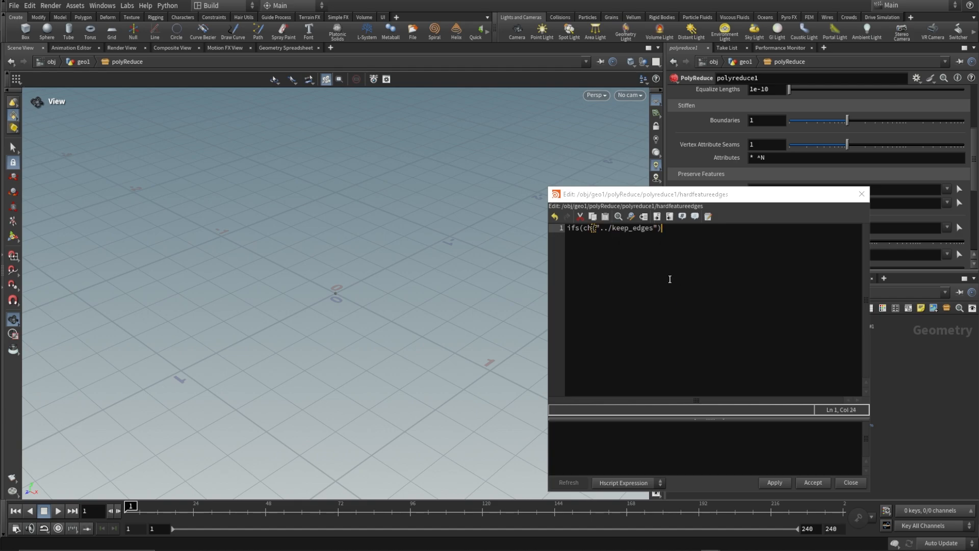
text(!=0,"edges",""))
click(812, 482)
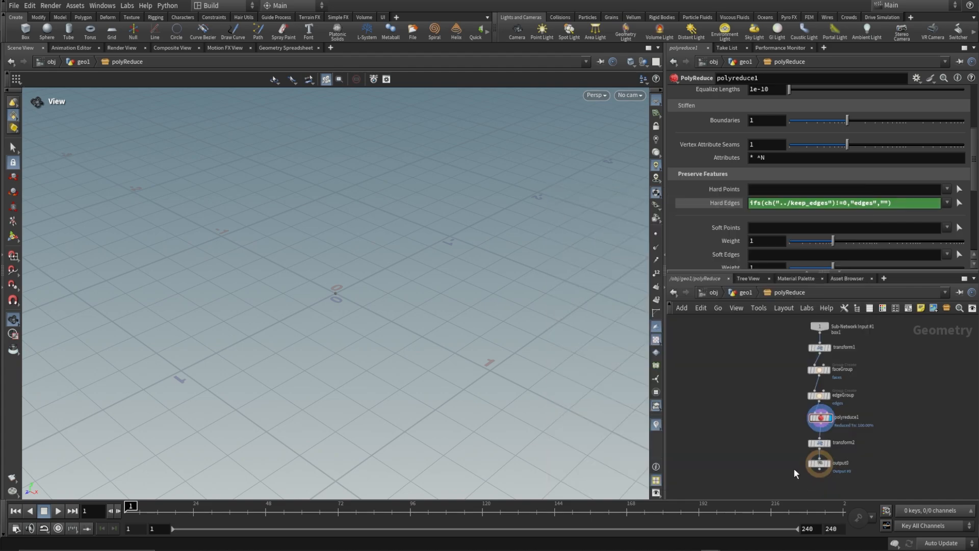
Copy the asset's Percent Reduction parameter and paste it as a relative reference into Percent To Keep of polyreduce1.
click(740, 295)
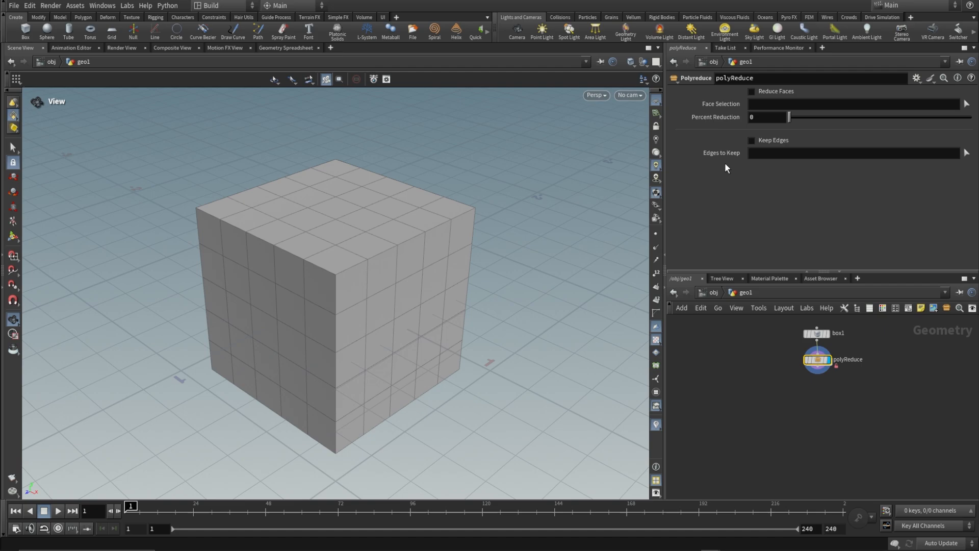
right_click(723, 117)
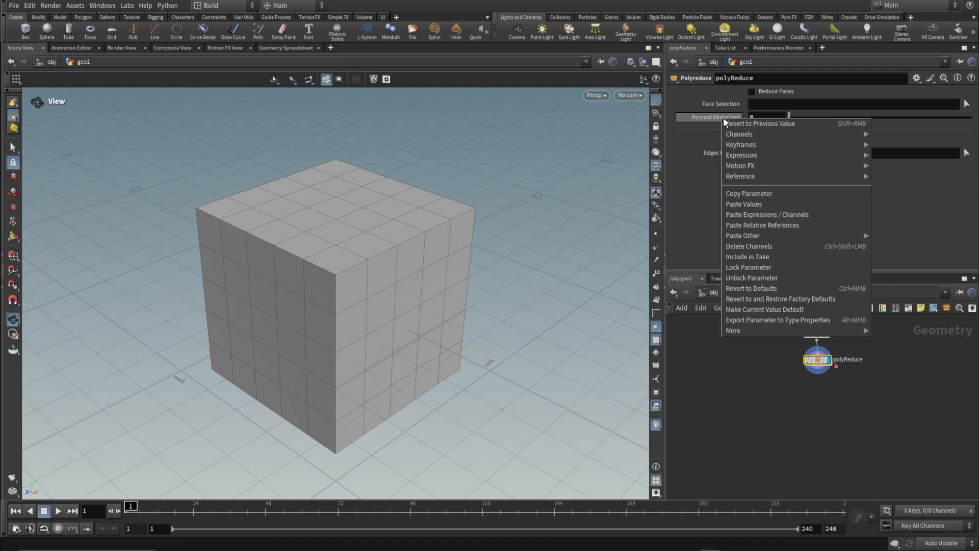
click(758, 193)
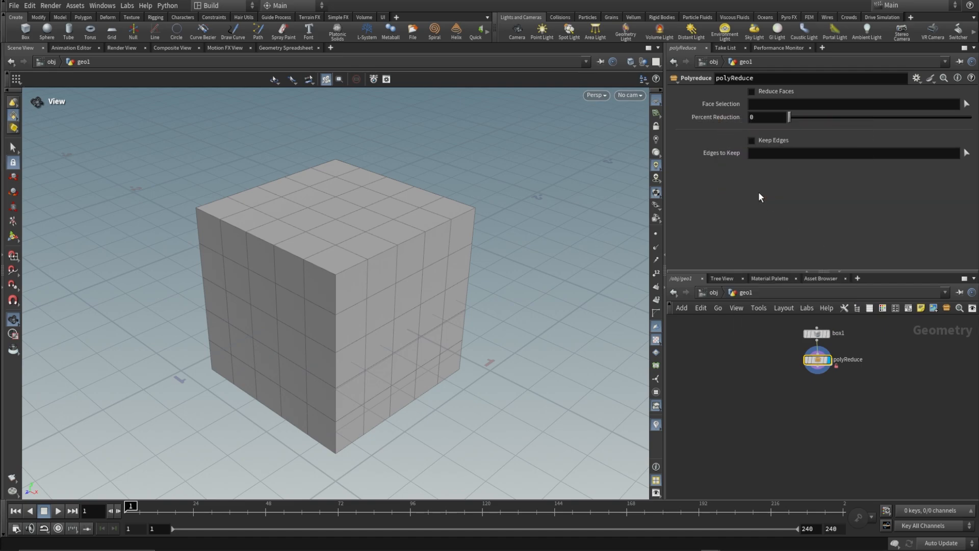
double_click(818, 362)
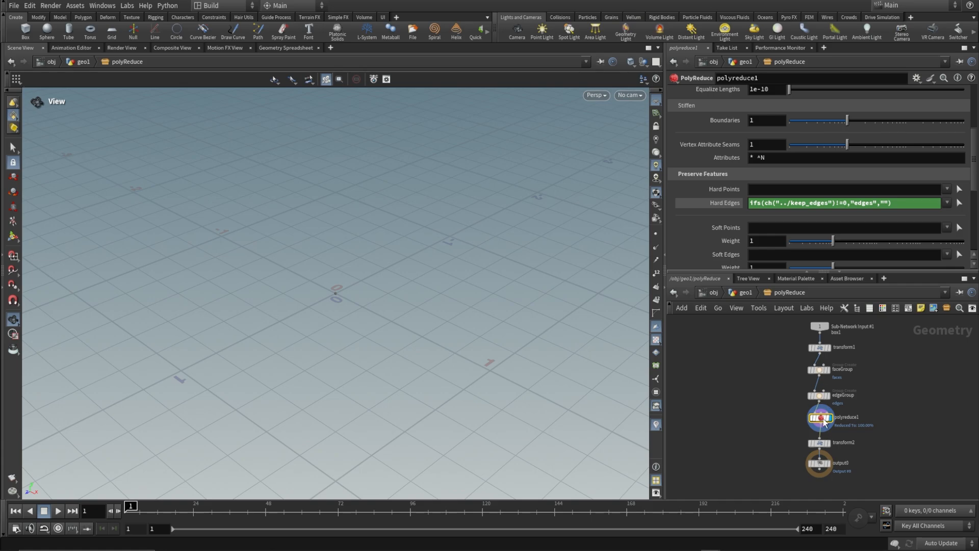
scroll(722, 207, up, 5)
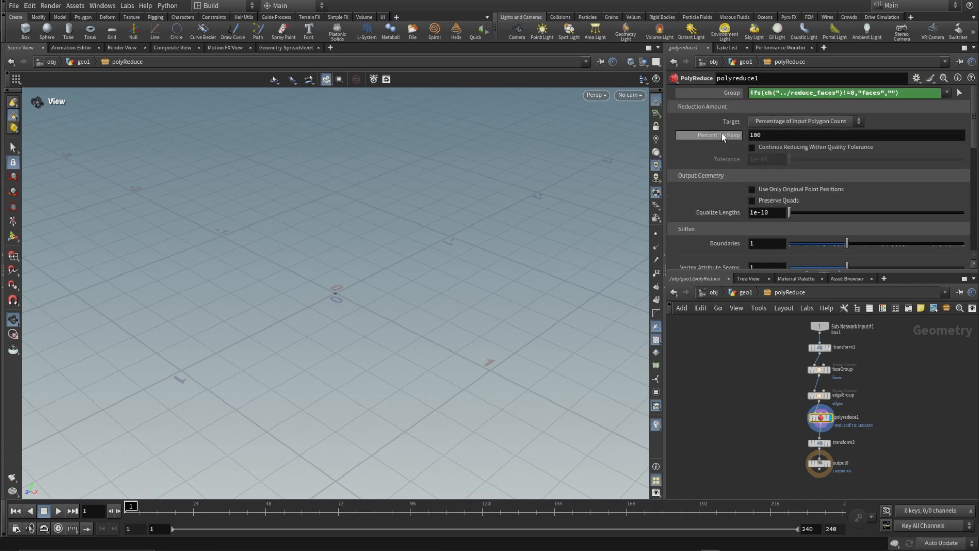
right_click(722, 137)
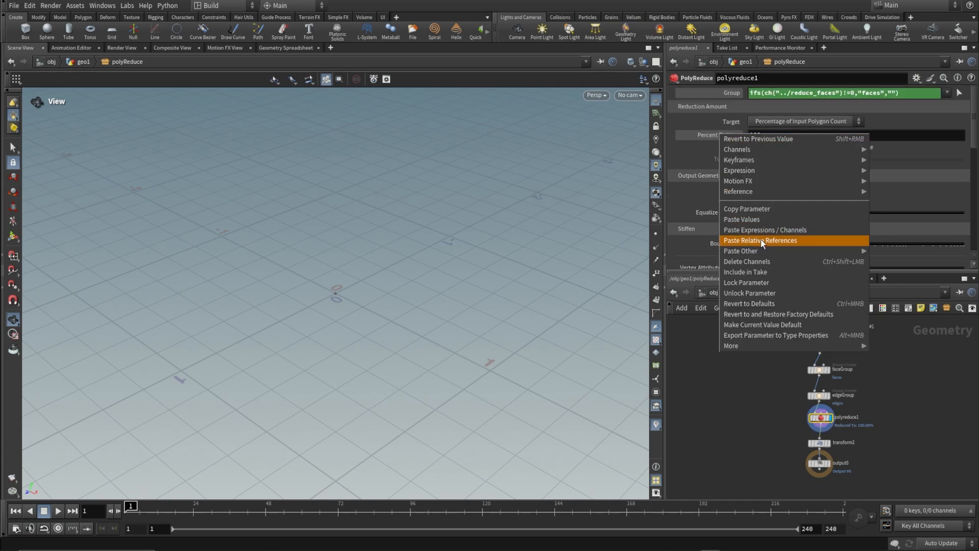
click(784, 240)
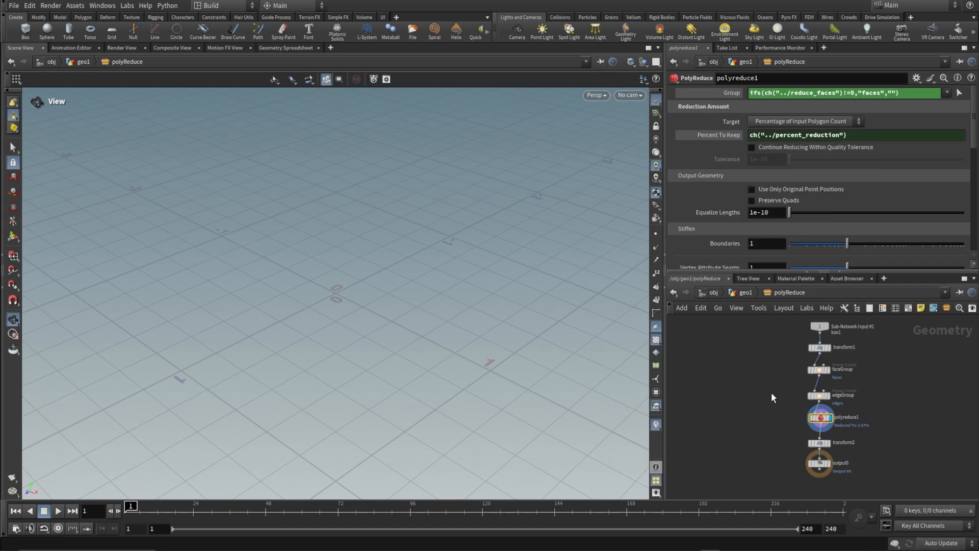
Set the Percent Reduction parameter's range maximum and default to 100 in the asset's type properties, and save the polyReduce asset.
click(744, 292)
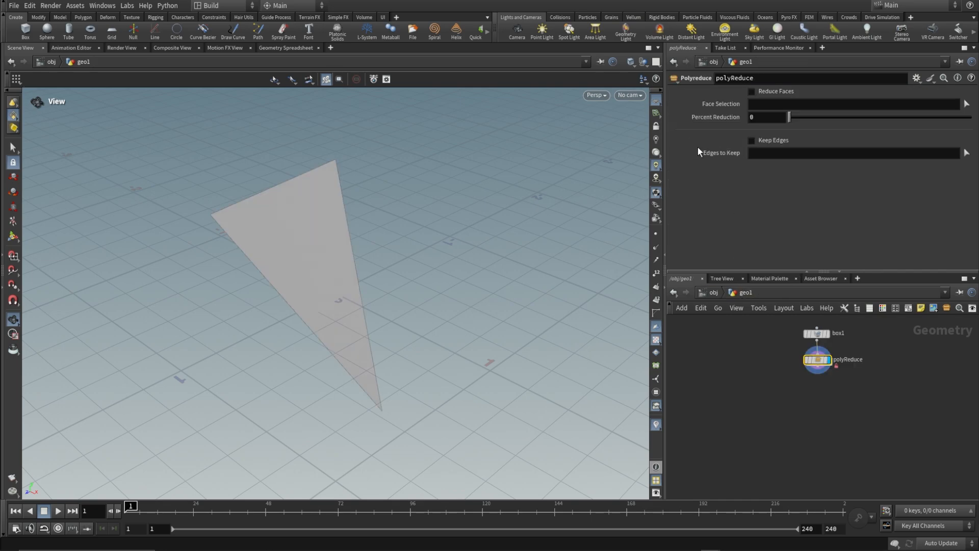
click(75, 6)
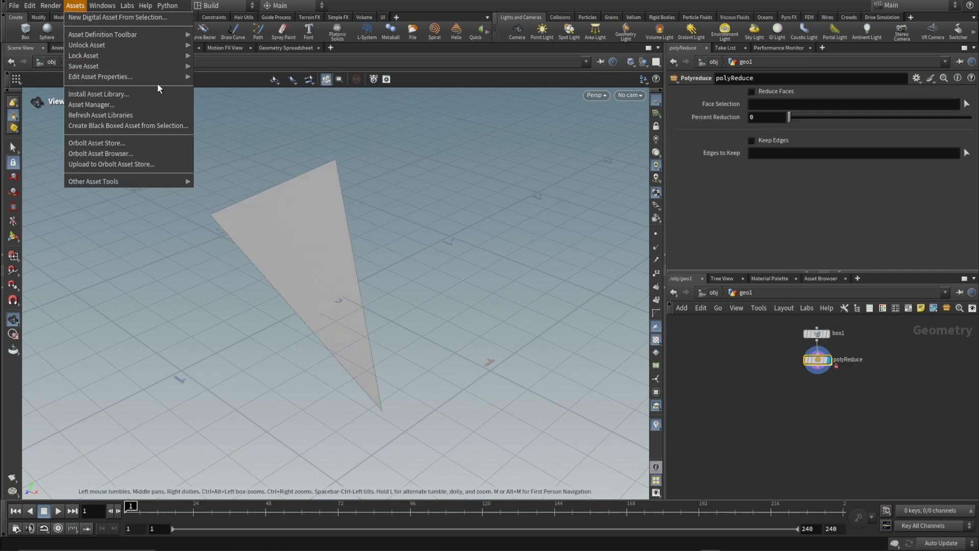
click(206, 77)
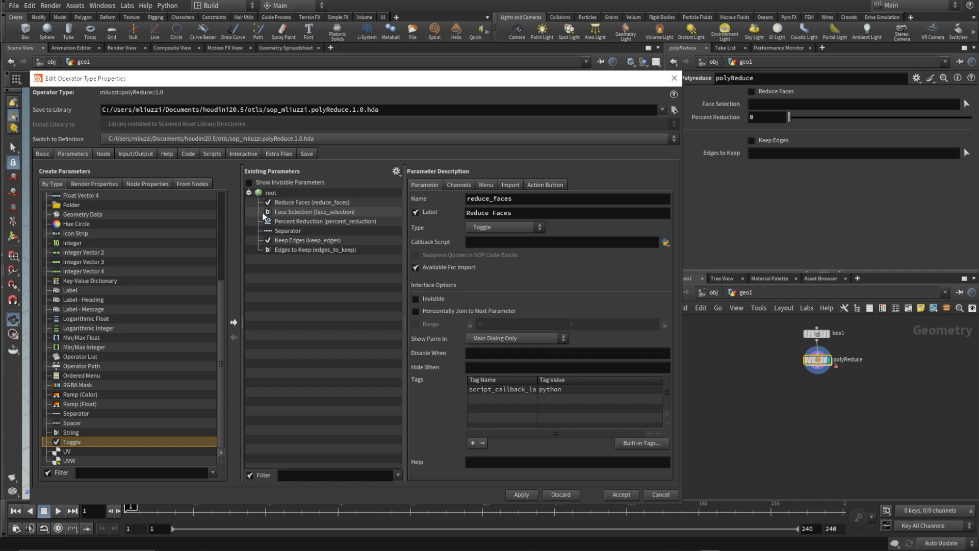
click(285, 221)
click(592, 336)
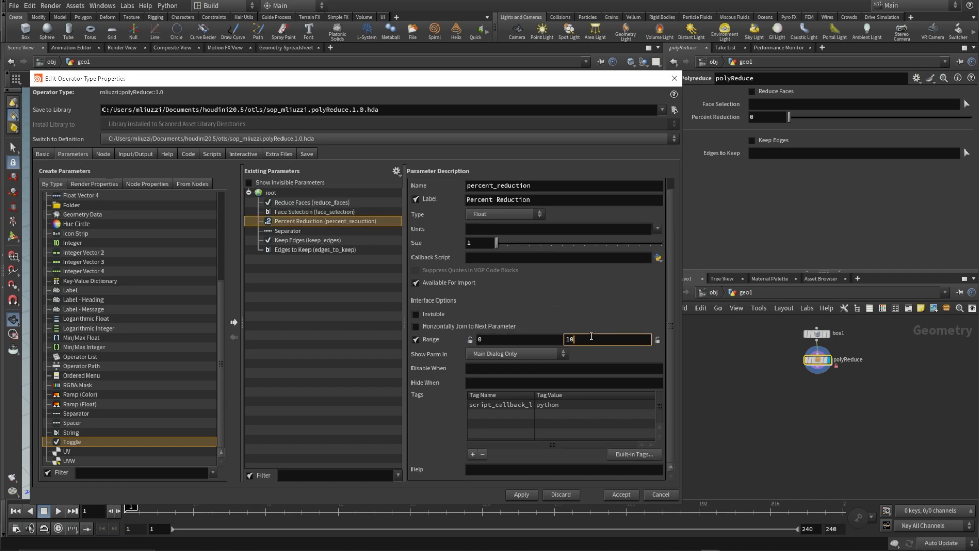
text(0)
click(451, 187)
click(489, 234)
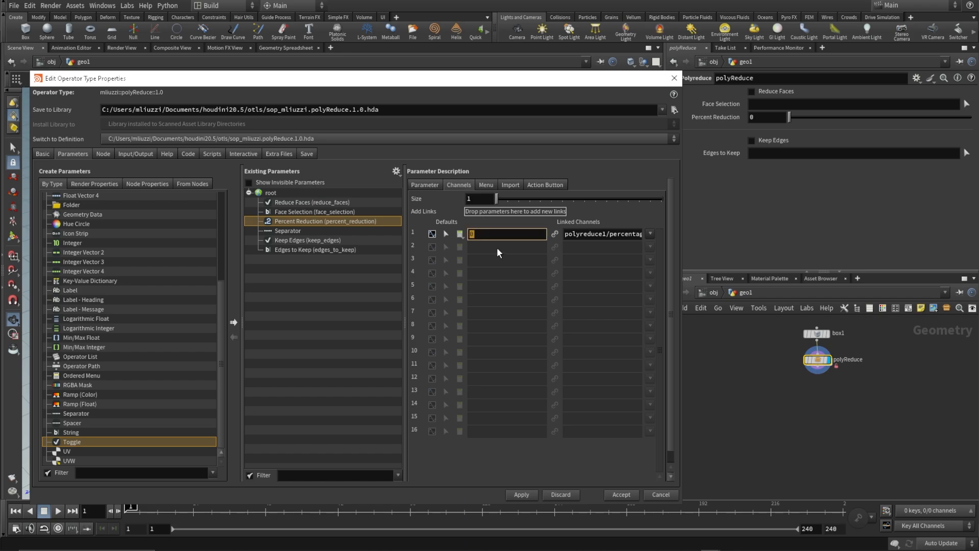
text(100)
click(521, 494)
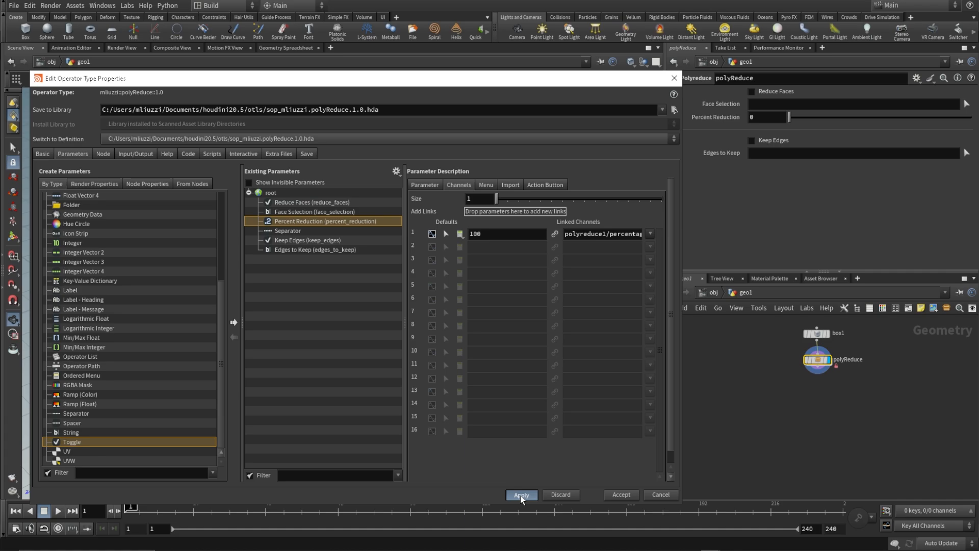
click(616, 495)
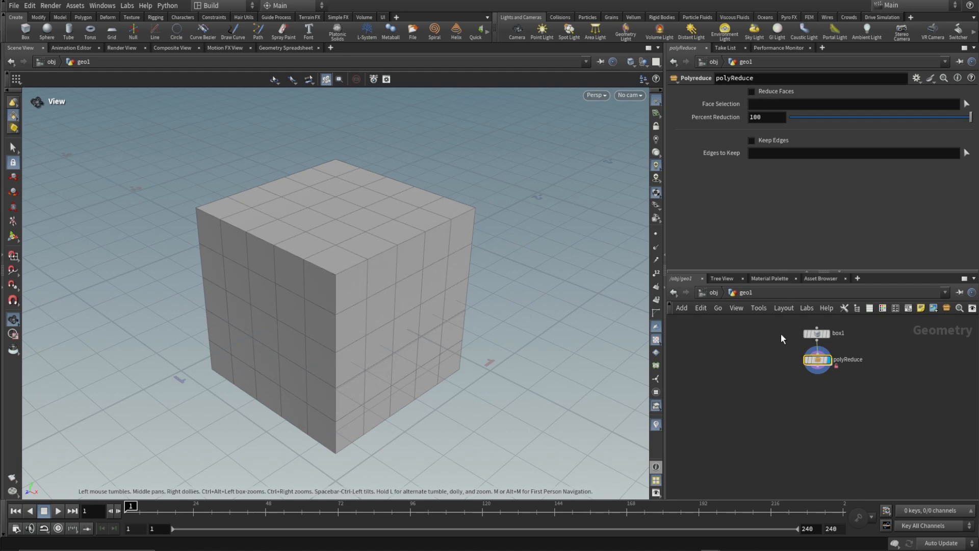
click(75, 5)
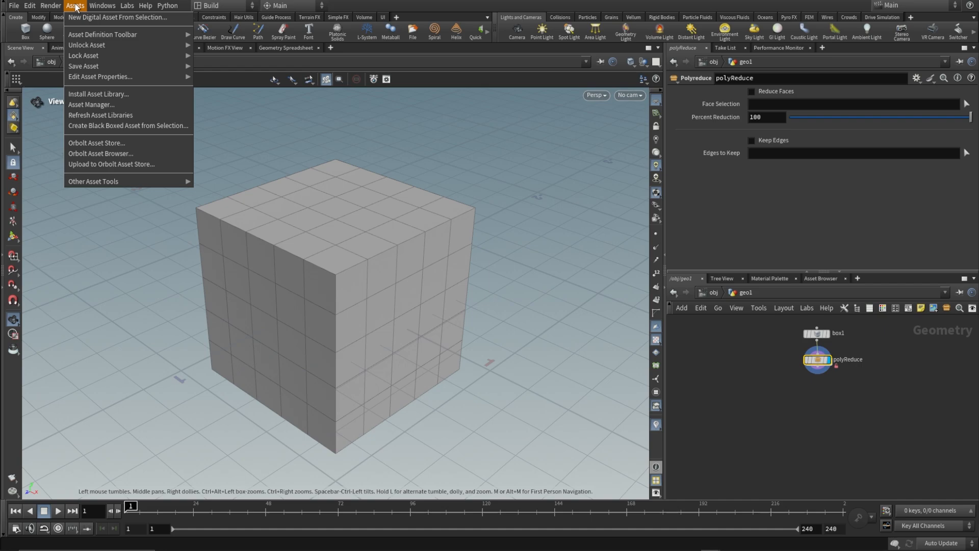
click(198, 63)
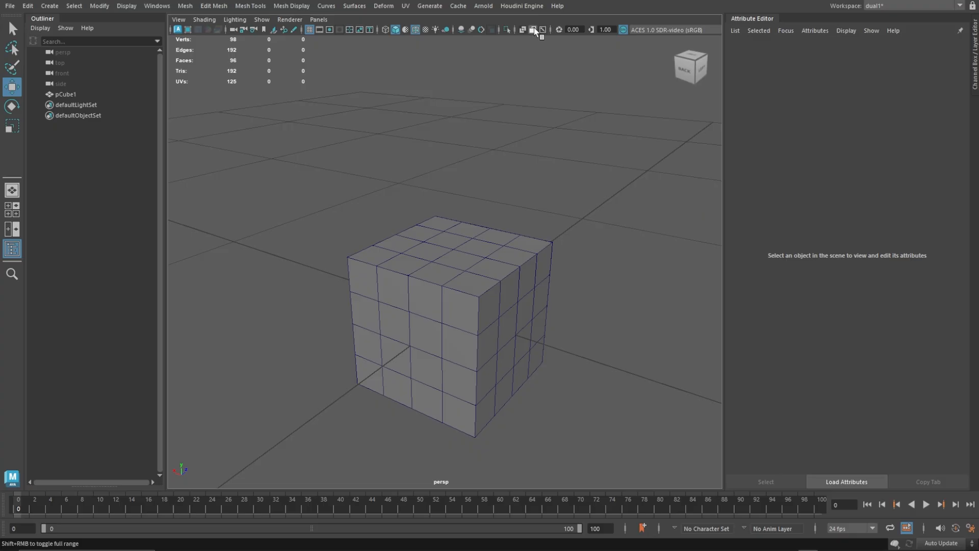
In Maya, load the polyReduce digital asset from the otls folder and assign pCube1 as its Sub-Network Input #1.
click(522, 5)
click(520, 27)
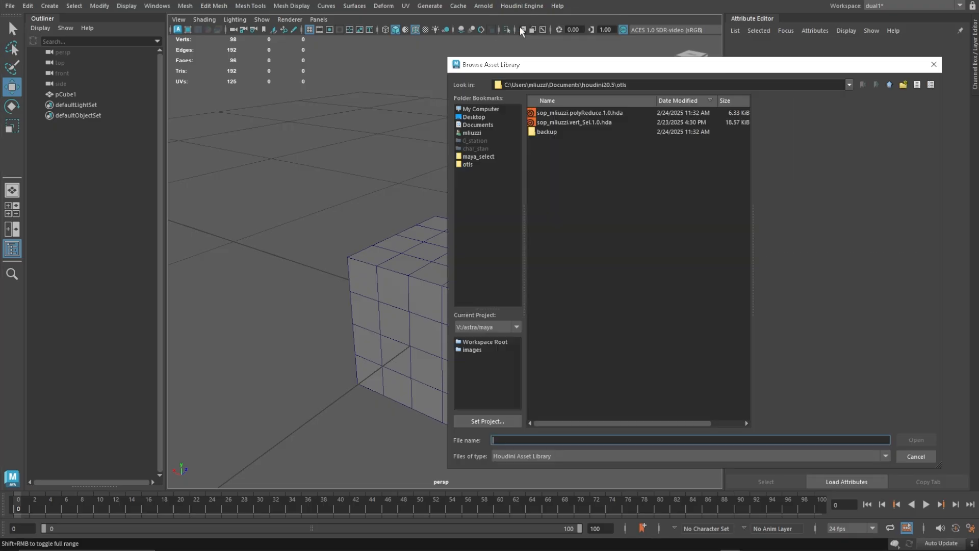
double_click(572, 113)
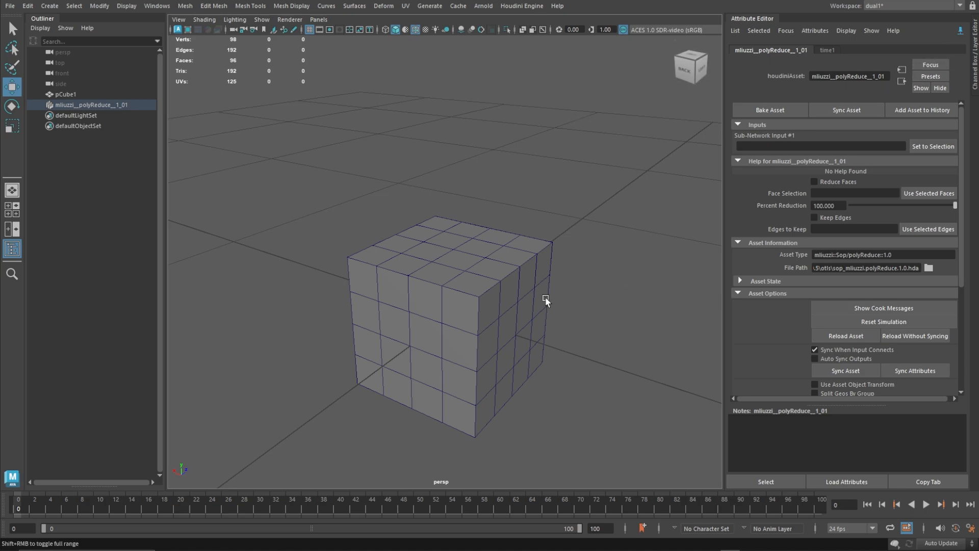
click(453, 280)
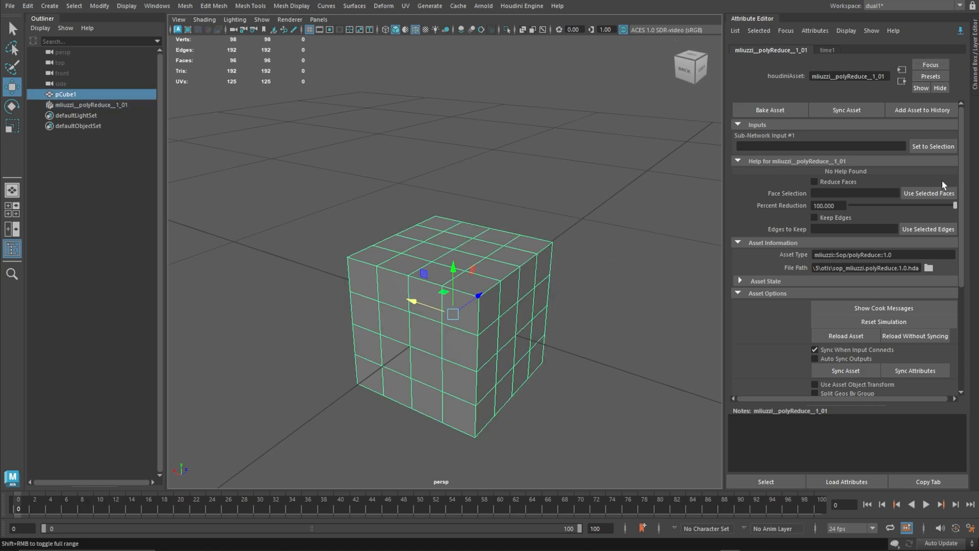
click(933, 147)
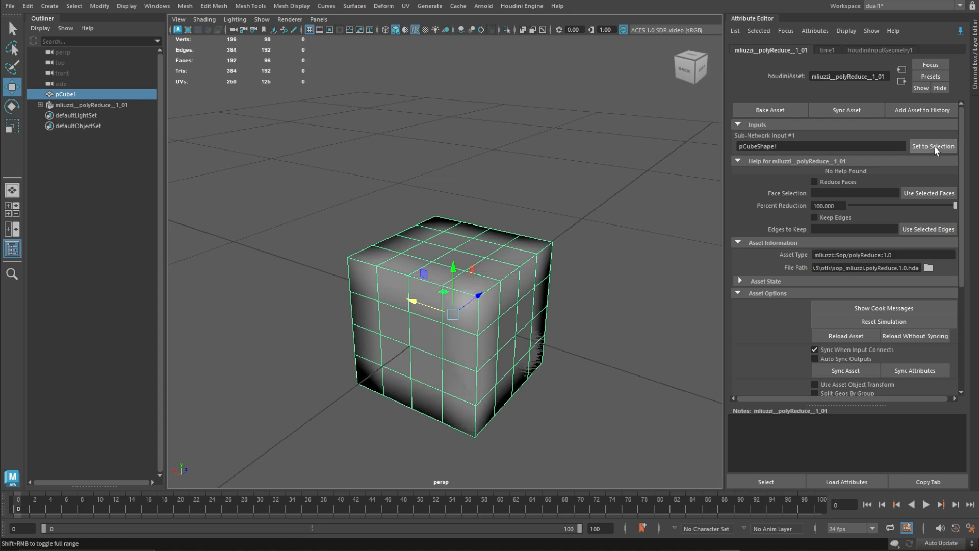
Select the polyReduce asset object and move it sideways, clear of pCube1.
alt+drag(558, 259, 511, 264)
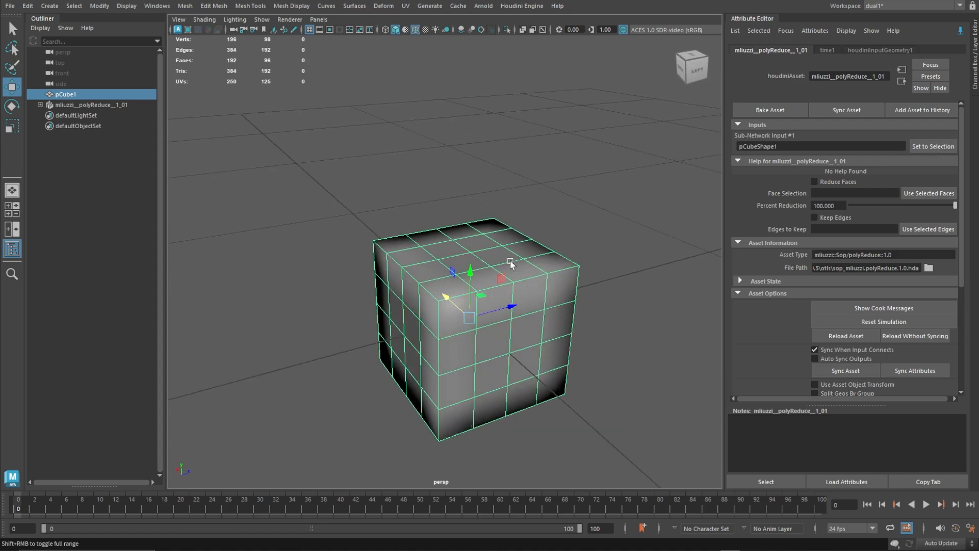
click(123, 106)
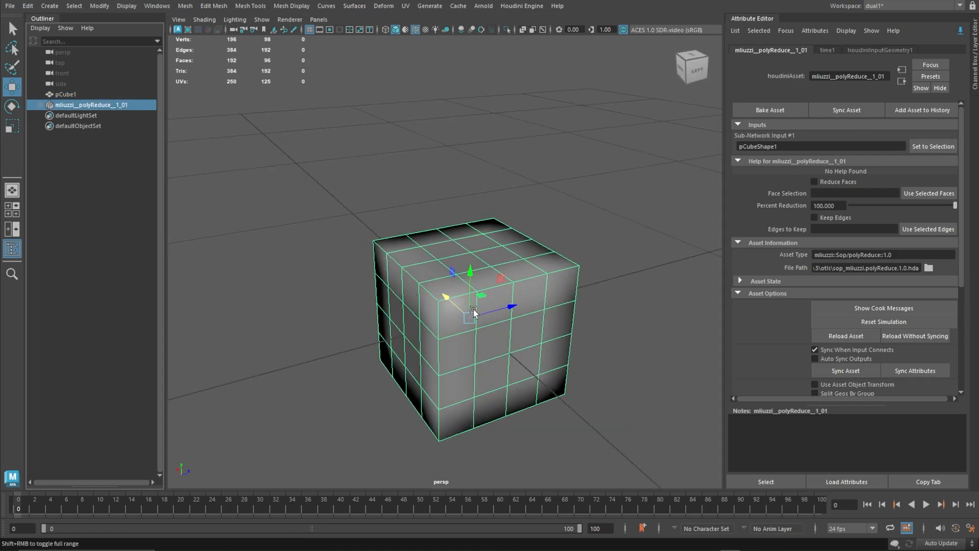
drag(491, 313, 371, 292)
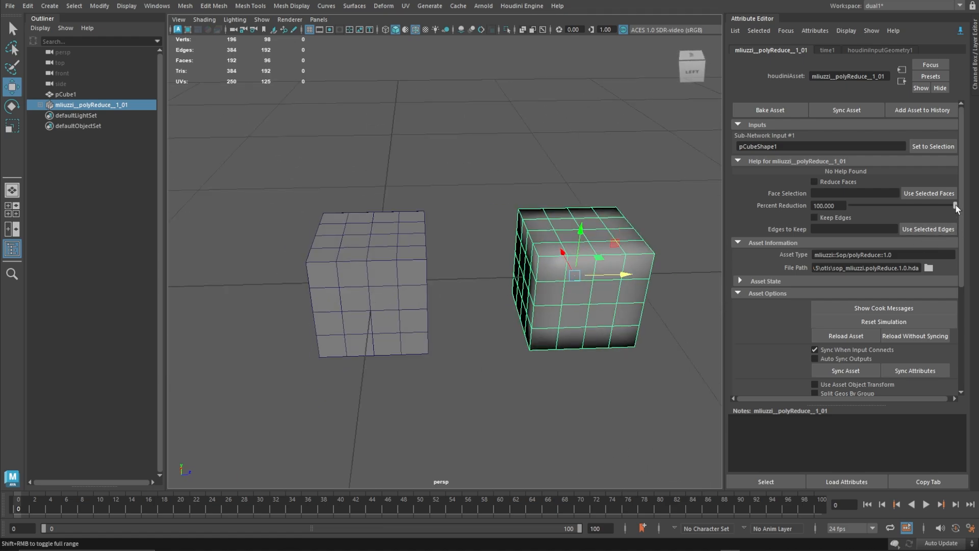
mouse_move(956, 205)
mouse_down()
mouse_move(888, 204)
mouse_move(956, 205)
mouse_up()
Select the faces on one half of pCube1, use them as the asset's Face Selection, and enable Reduce Faces.
right_click(404, 228)
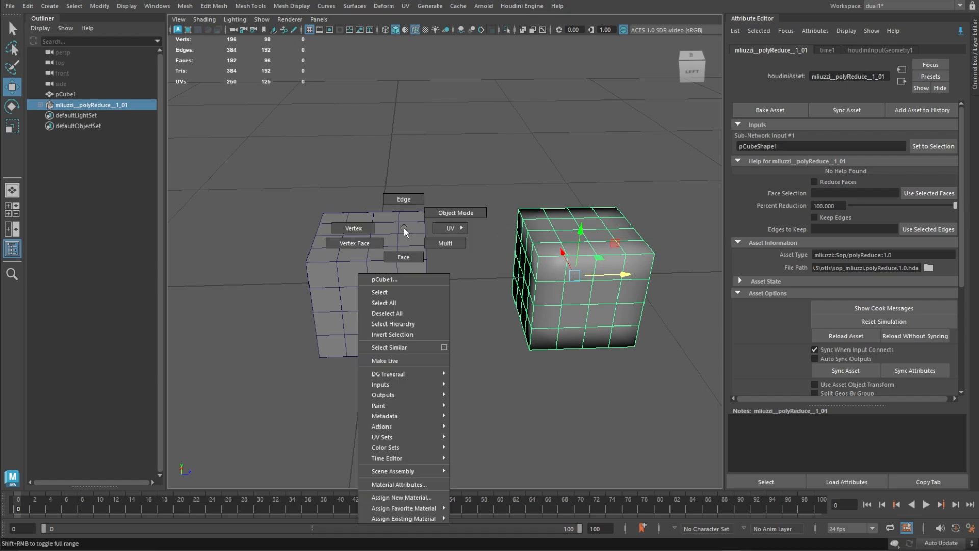
click(409, 255)
drag(456, 170, 385, 388)
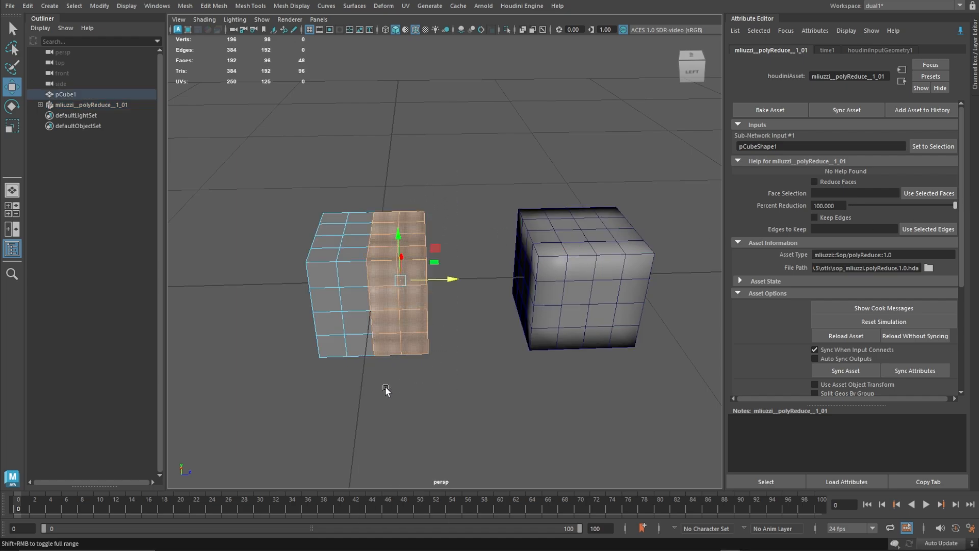
click(926, 193)
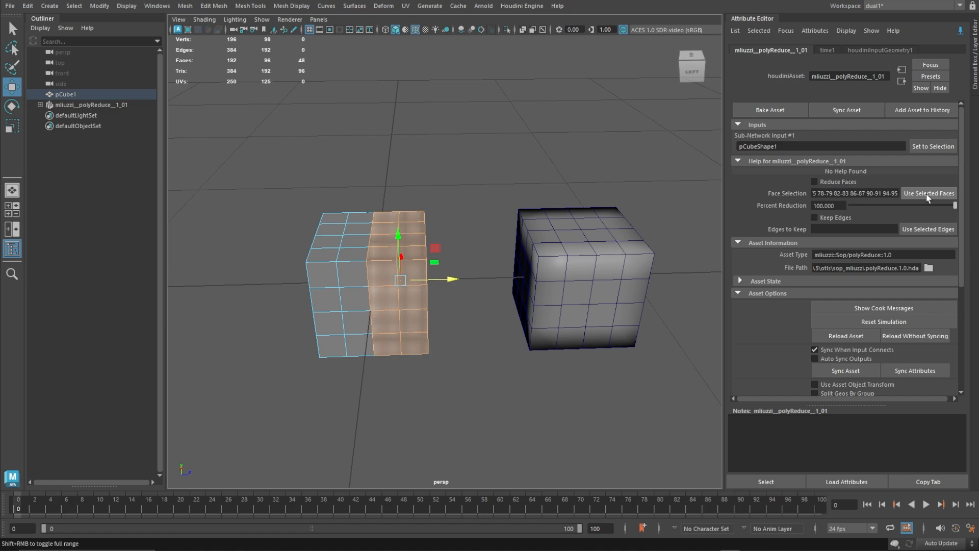
click(815, 182)
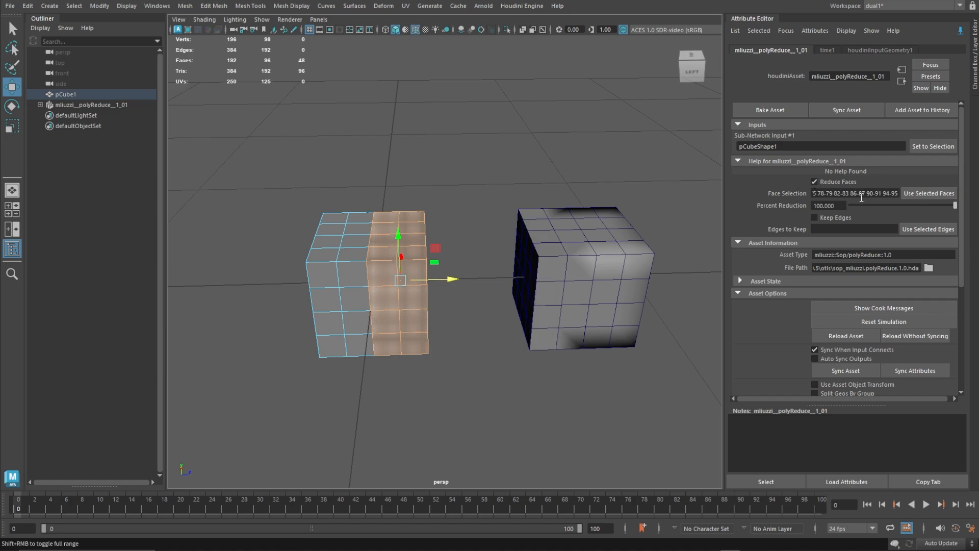
Try lowering the asset's Percent Reduction to about 36.7, inspect the reduced half, and return the value to 100.
drag(954, 204, 889, 205)
alt+drag(606, 222, 430, 201)
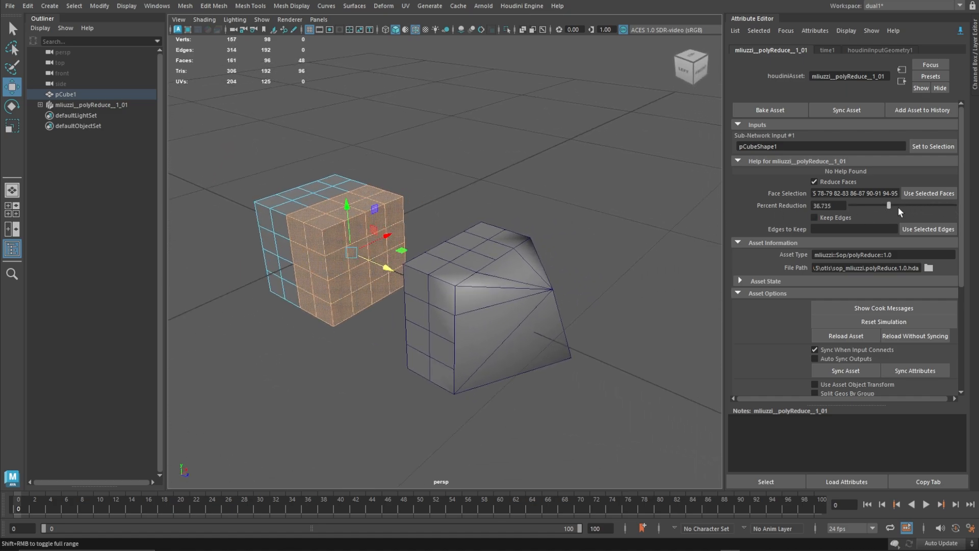
drag(889, 205, 968, 208)
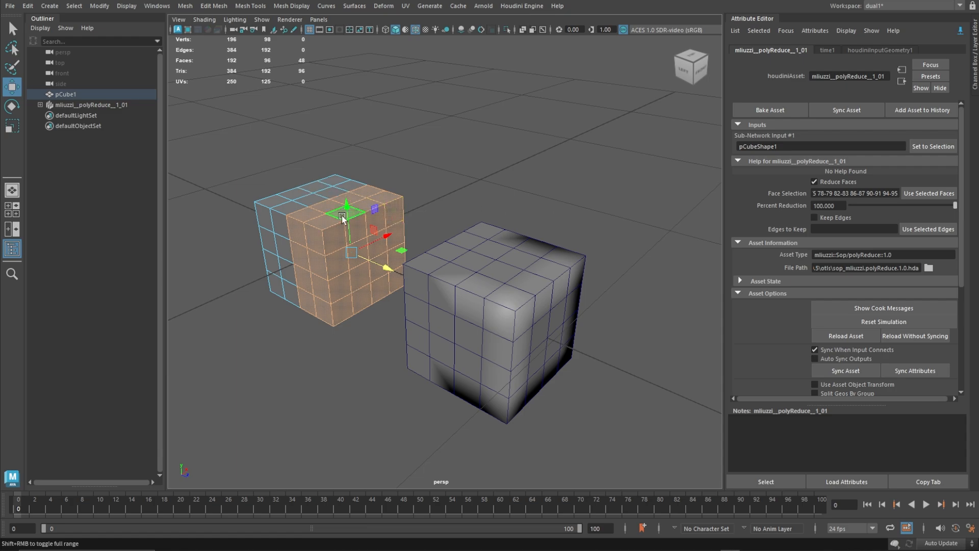
Select the top and bottom border edges of one side of pCube1, use them as Edges to Keep, and enable Keep Edges.
right_drag(342, 218, 378, 165)
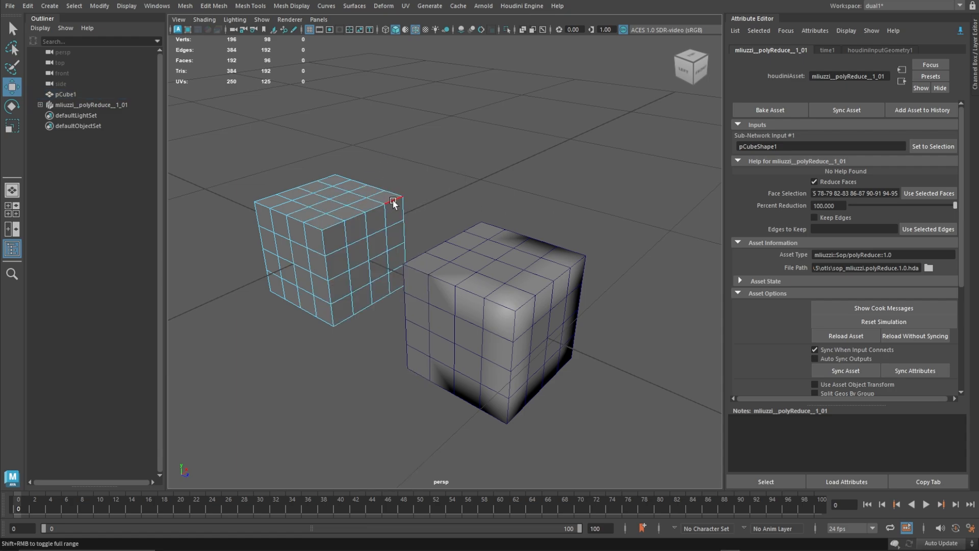
click(393, 204)
shift+double_click(336, 226)
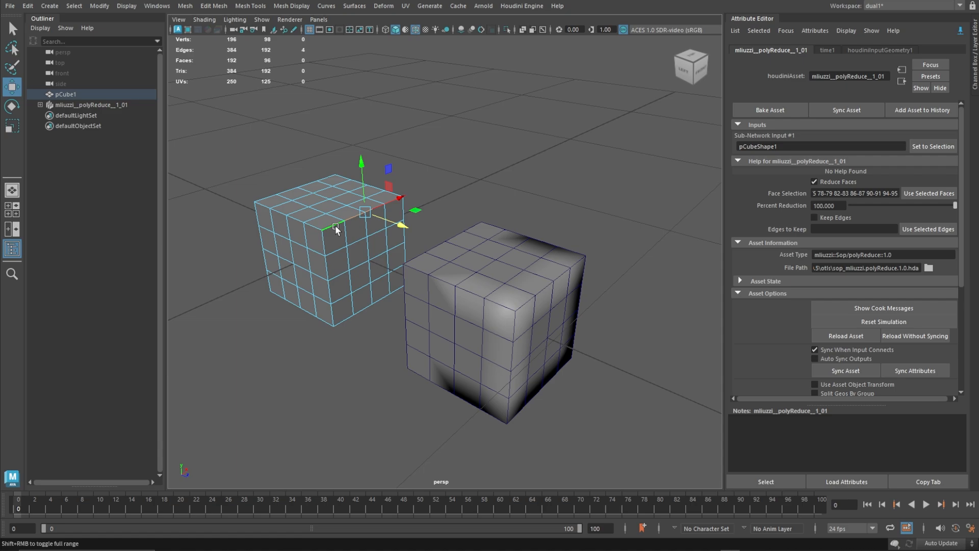
shift+double_click(365, 311)
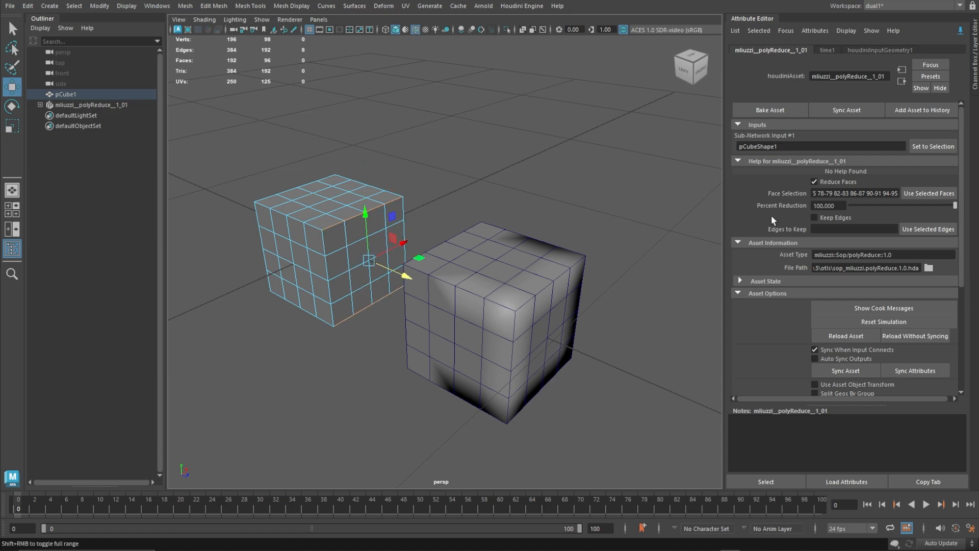
click(928, 229)
mouse_move(954, 204)
mouse_down()
mouse_move(875, 210)
mouse_move(955, 206)
mouse_up()
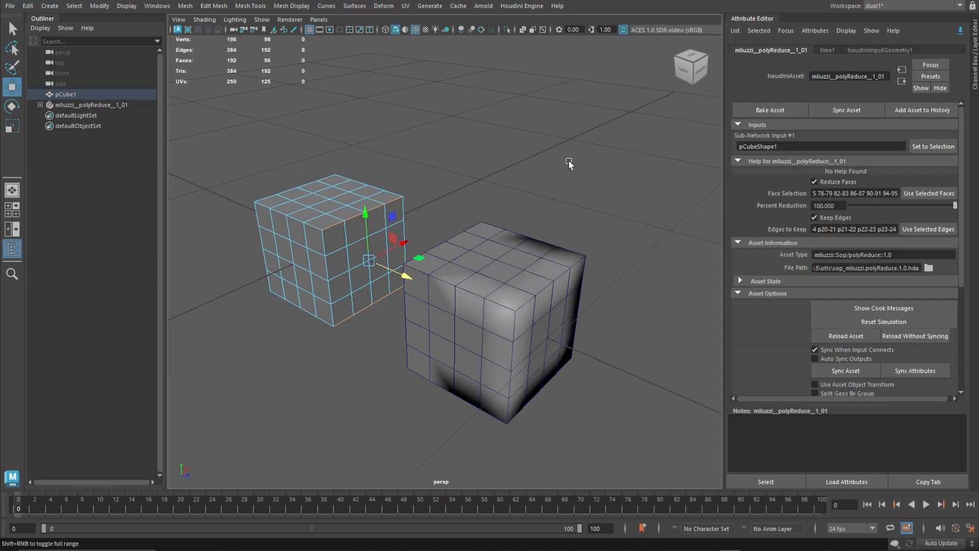